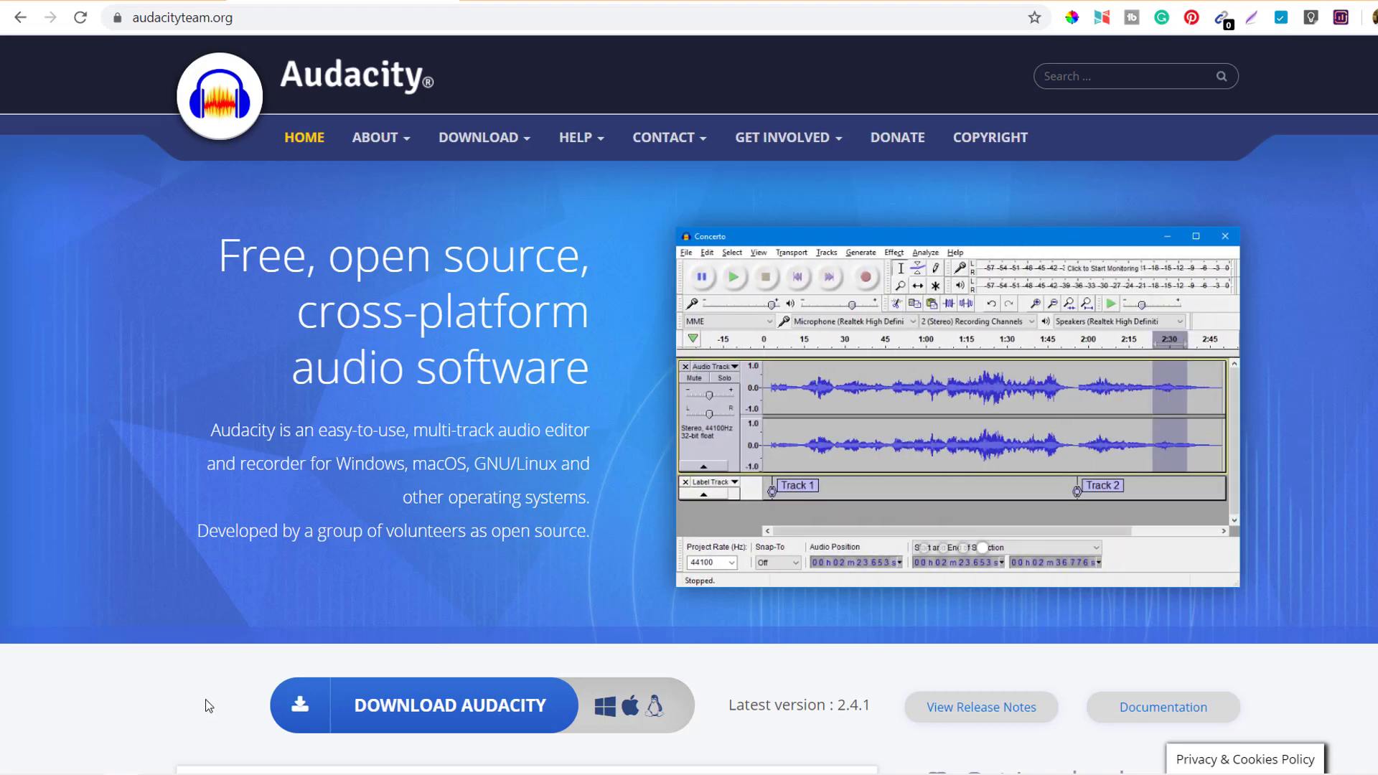
# - Open the Audacity download page and look through the available versions for each operating system and the legacy downloads
pyautogui.click(436, 699)
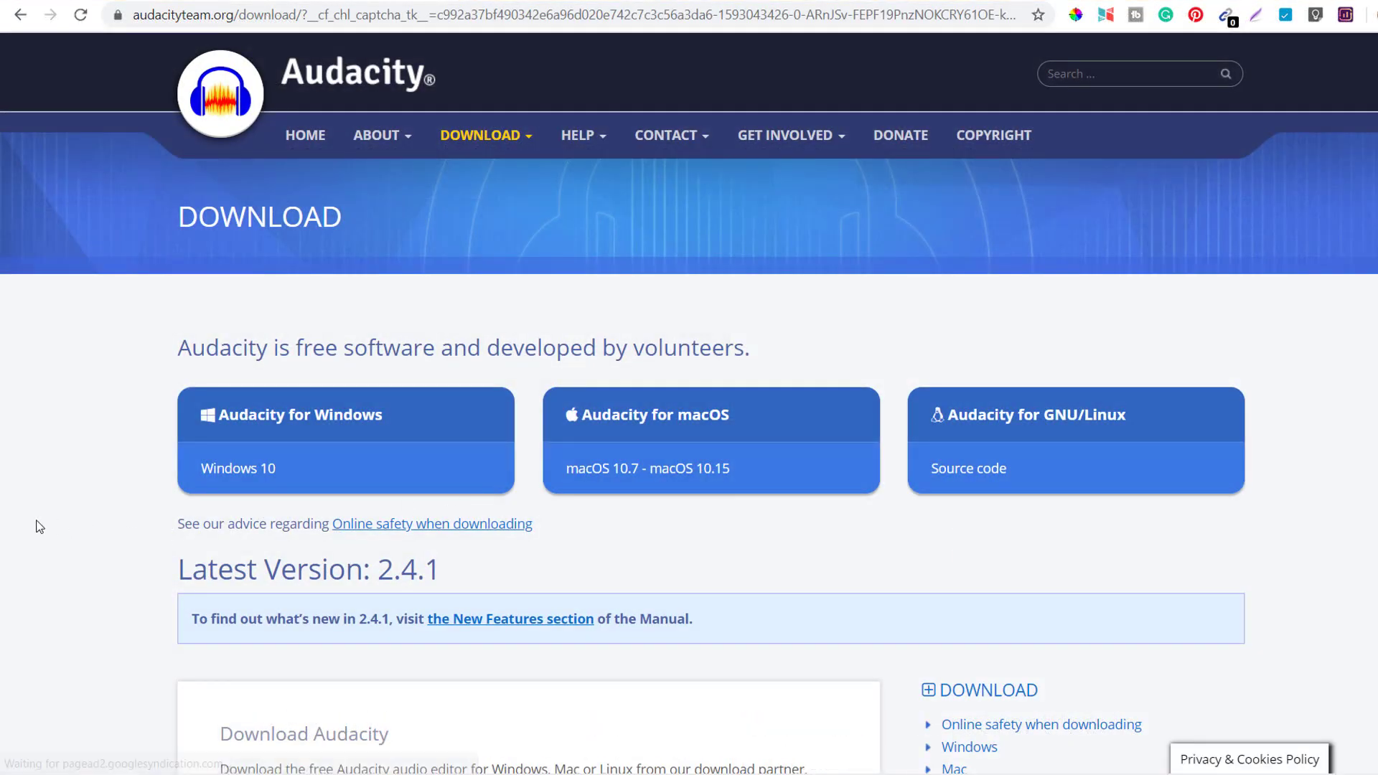
pyautogui.scroll(-3, 39, 526)
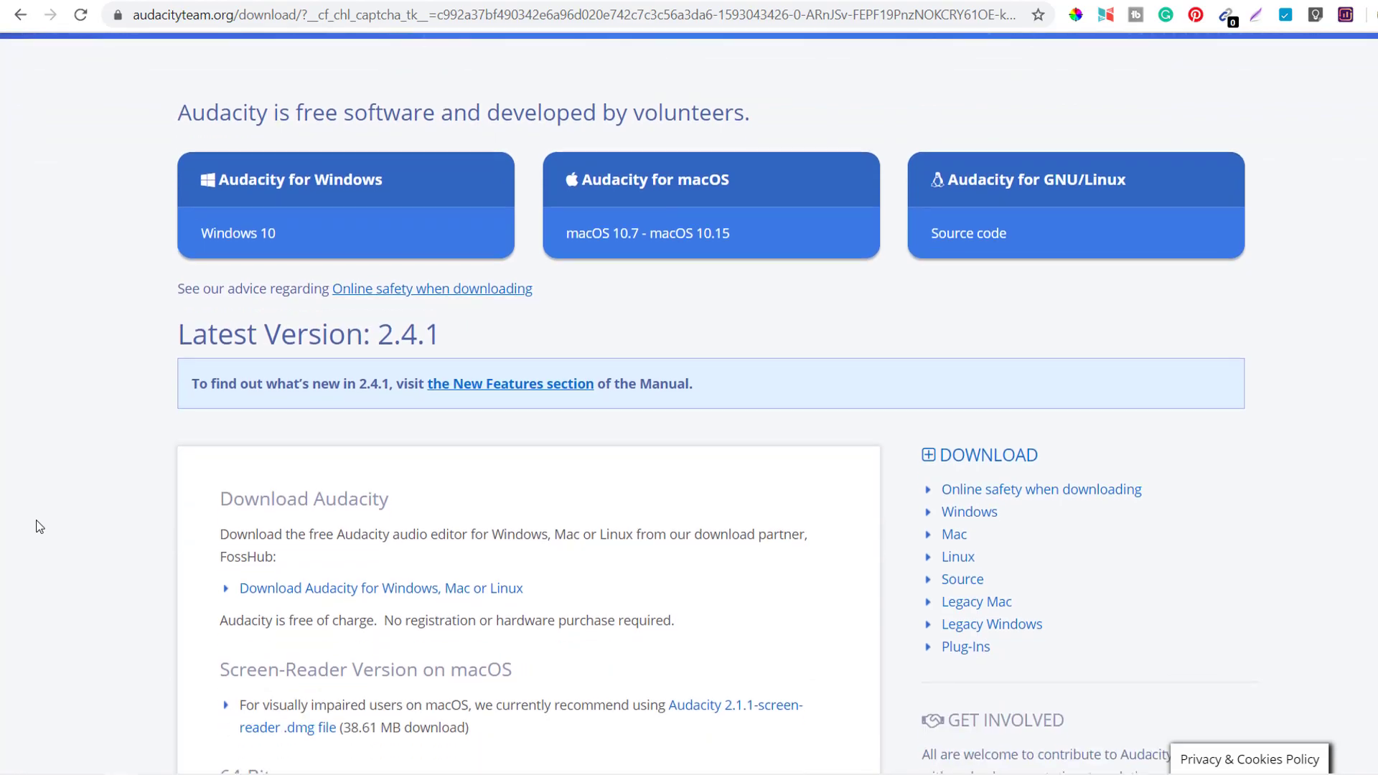
pyautogui.scroll(-6, 40, 526)
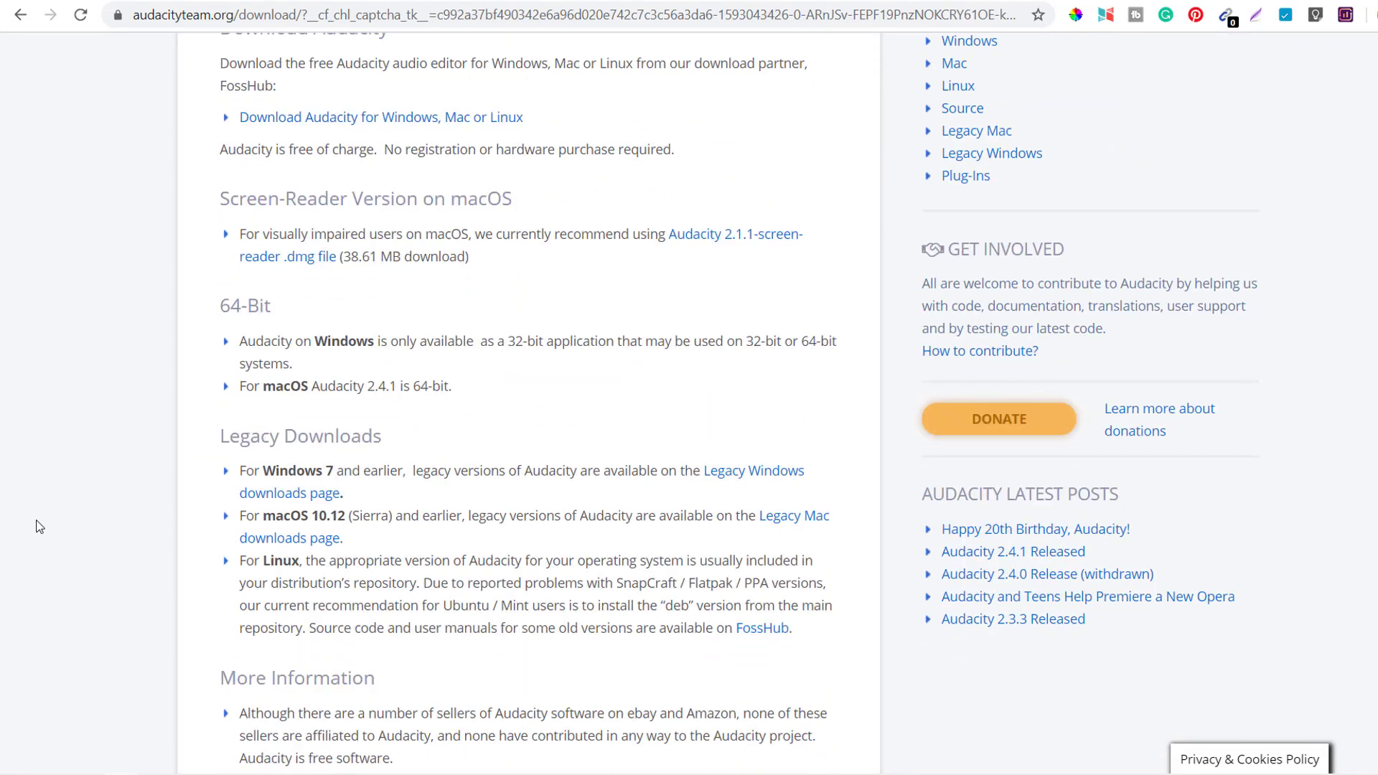
pyautogui.scroll(-5, 39, 527)
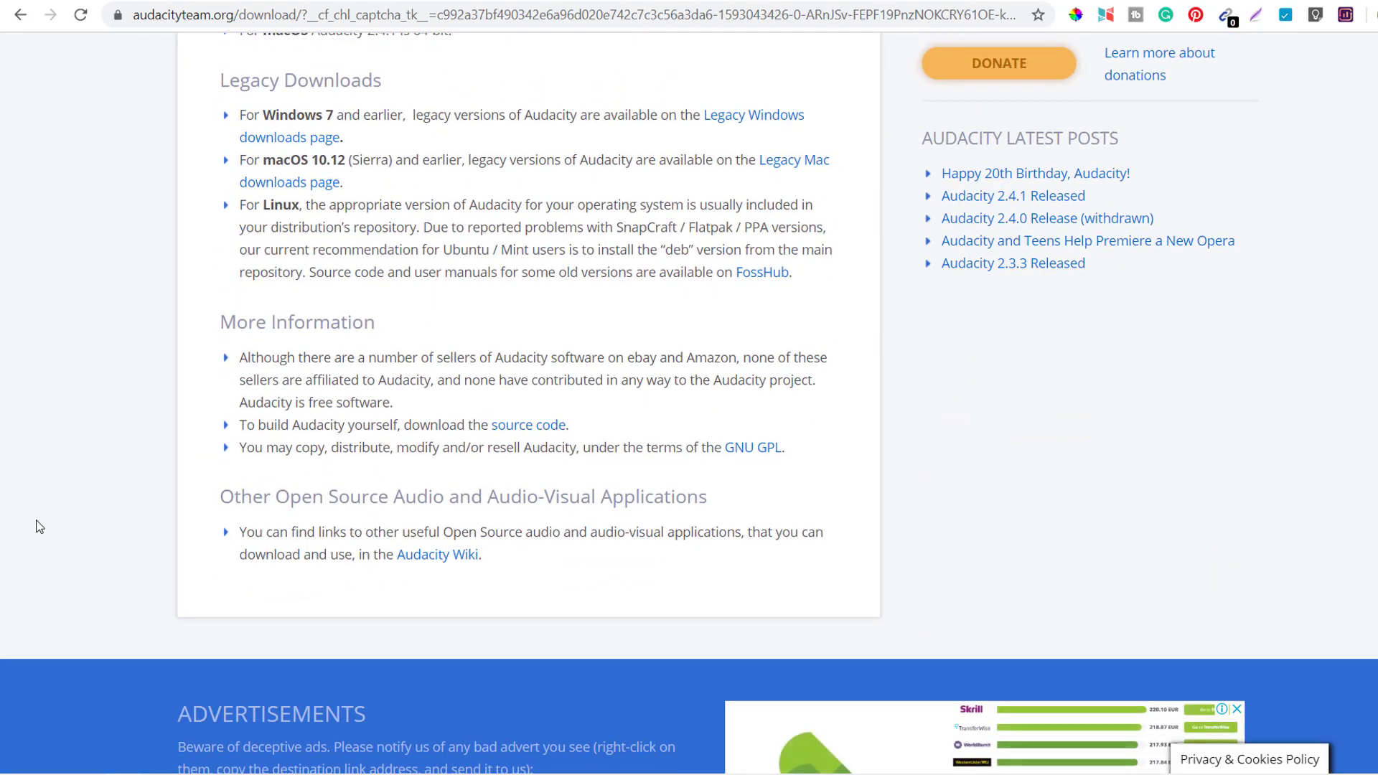
pyautogui.scroll(14, 39, 526)
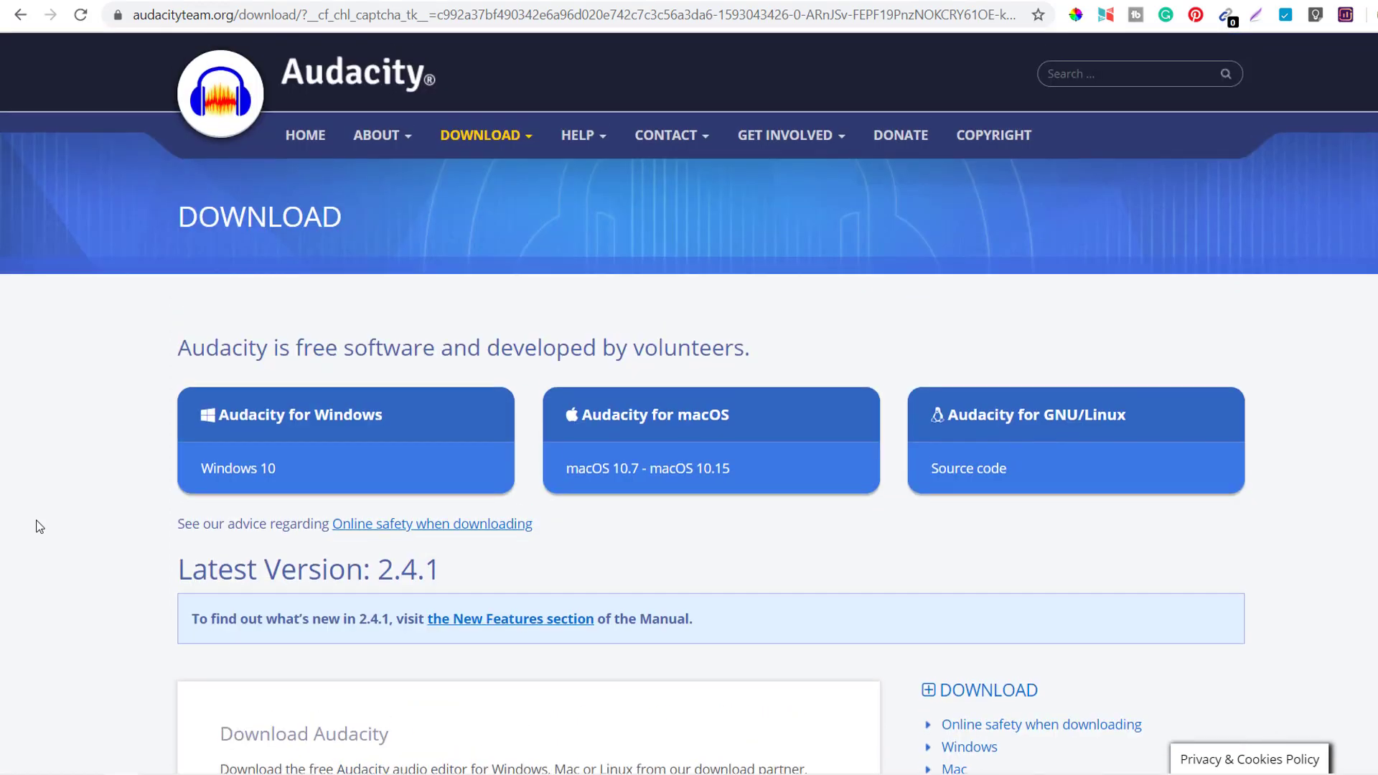
pyautogui.click(303, 143)
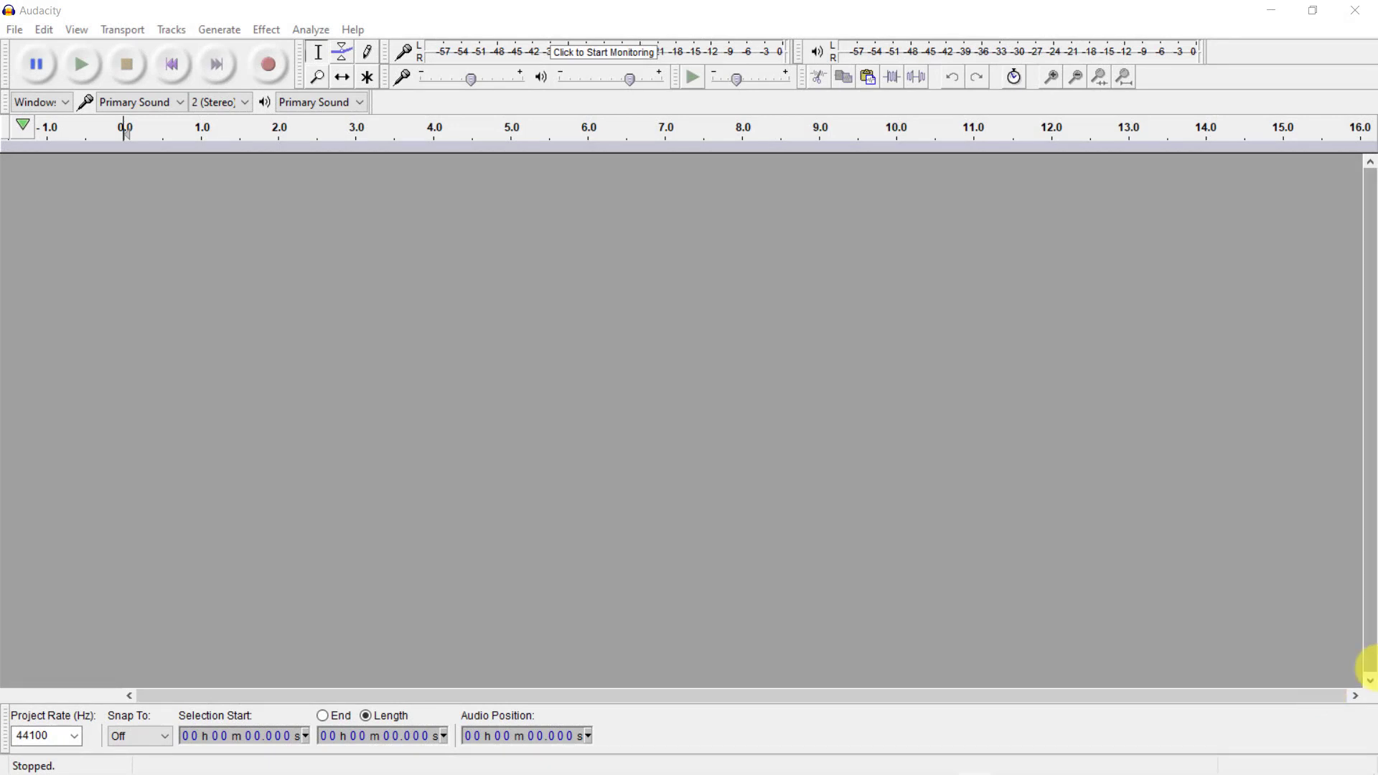
# - Switch to Audacity and check the installed program version in its About information
pyautogui.click(523, 8)
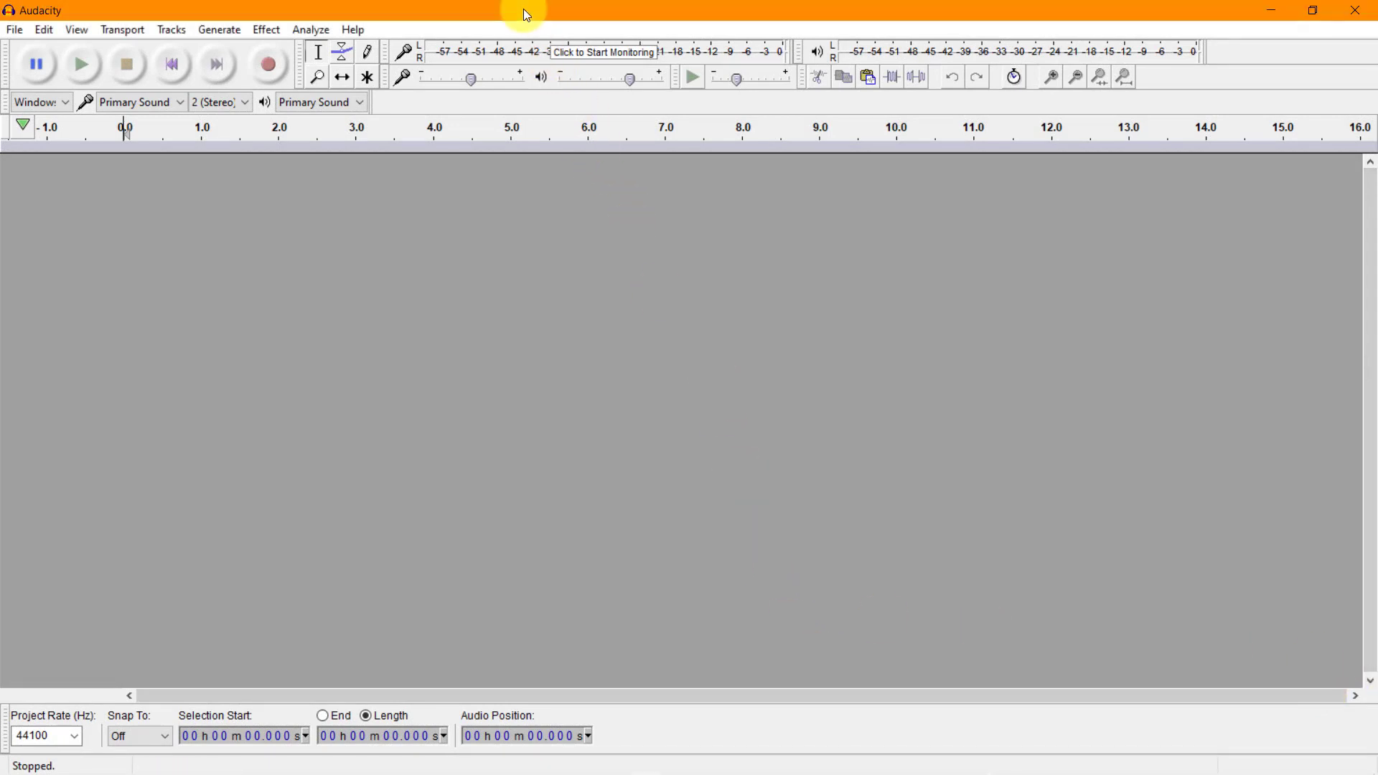
pyautogui.click(353, 30)
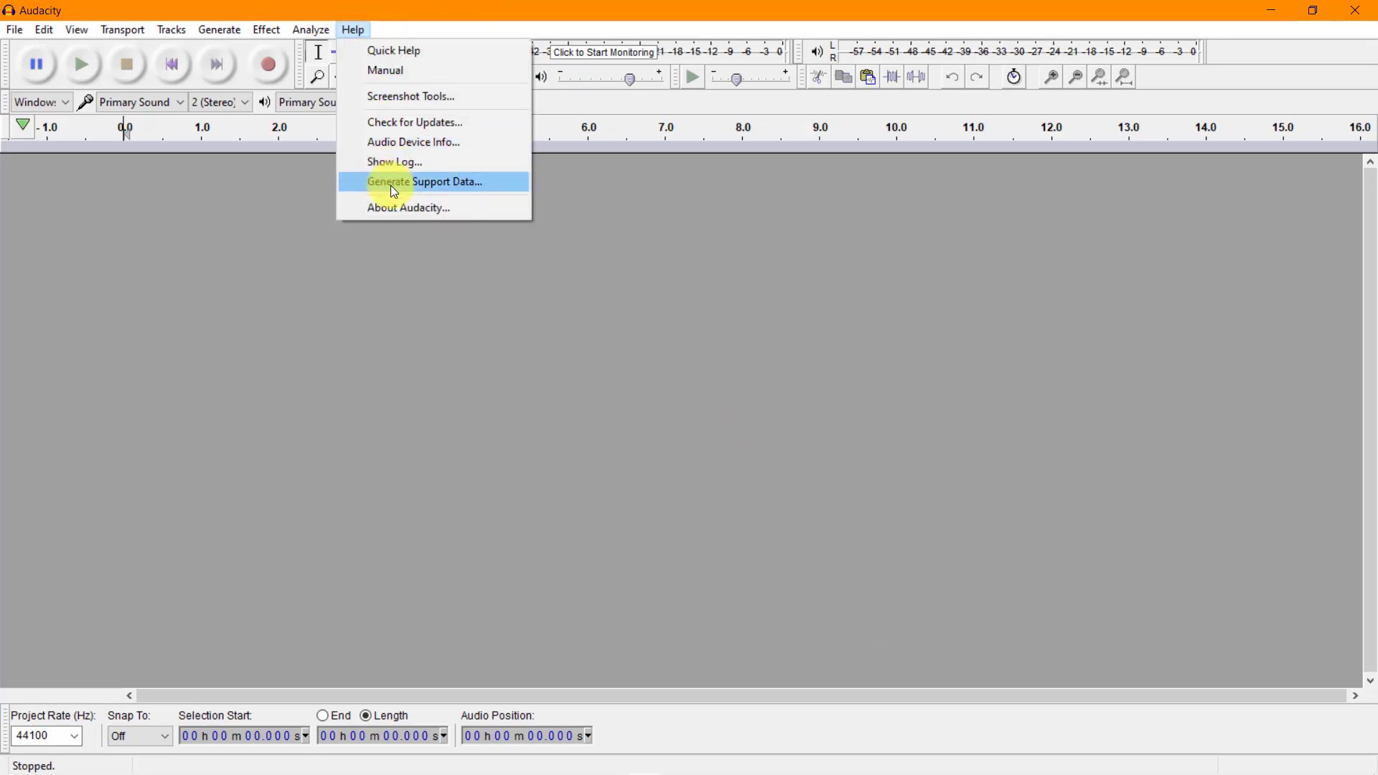
pyautogui.click(394, 209)
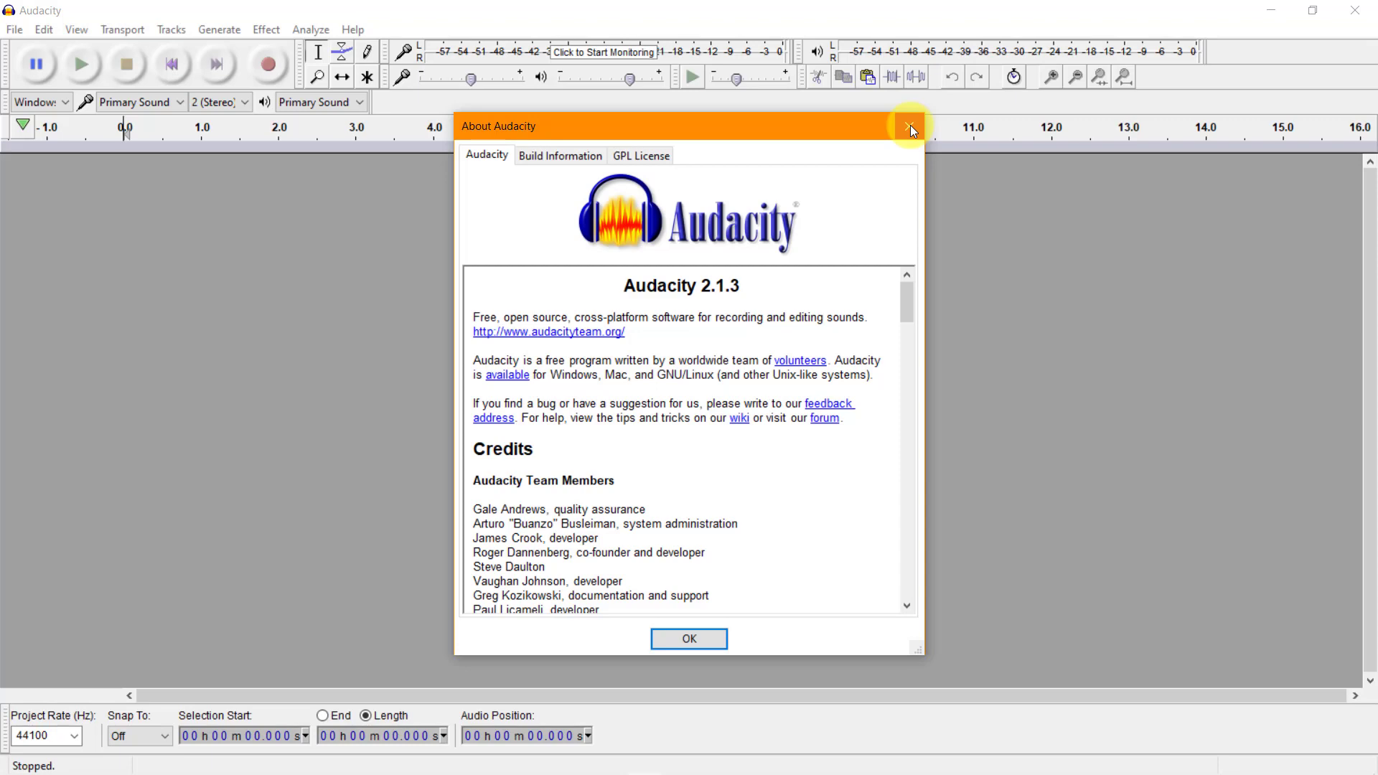
pyautogui.click(912, 129)
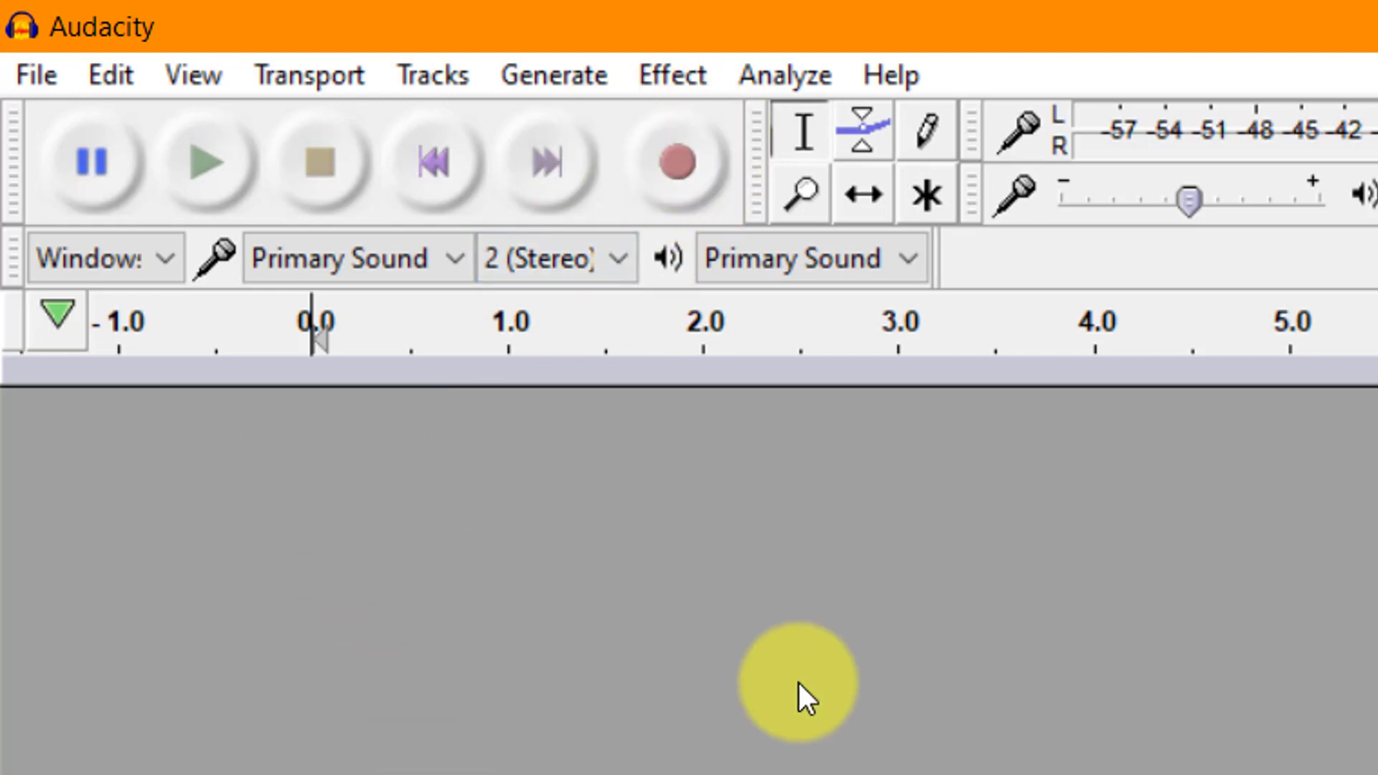
# - Keep the Windows DirectSound audio host and select the Sennheiser microphone as the recording device
pyautogui.click(166, 258)
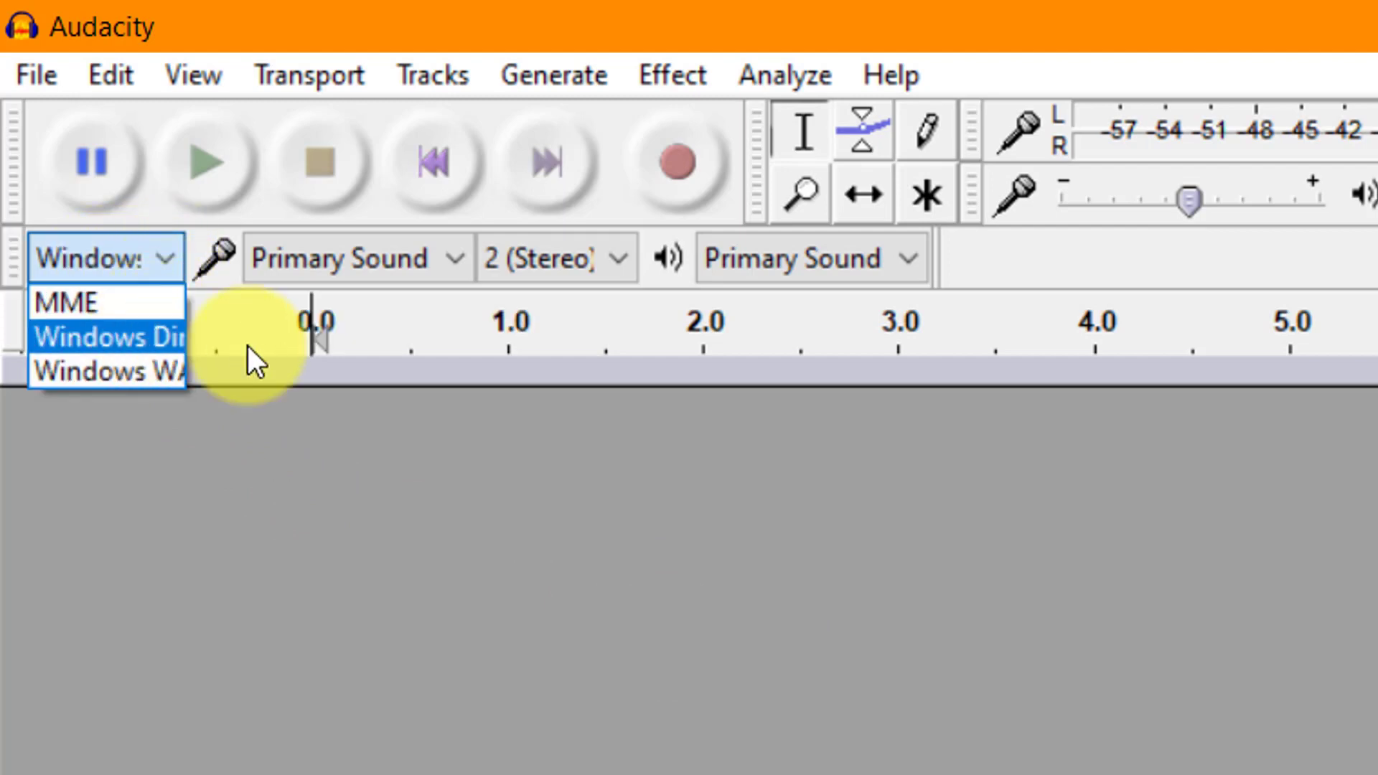
pyautogui.click(579, 509)
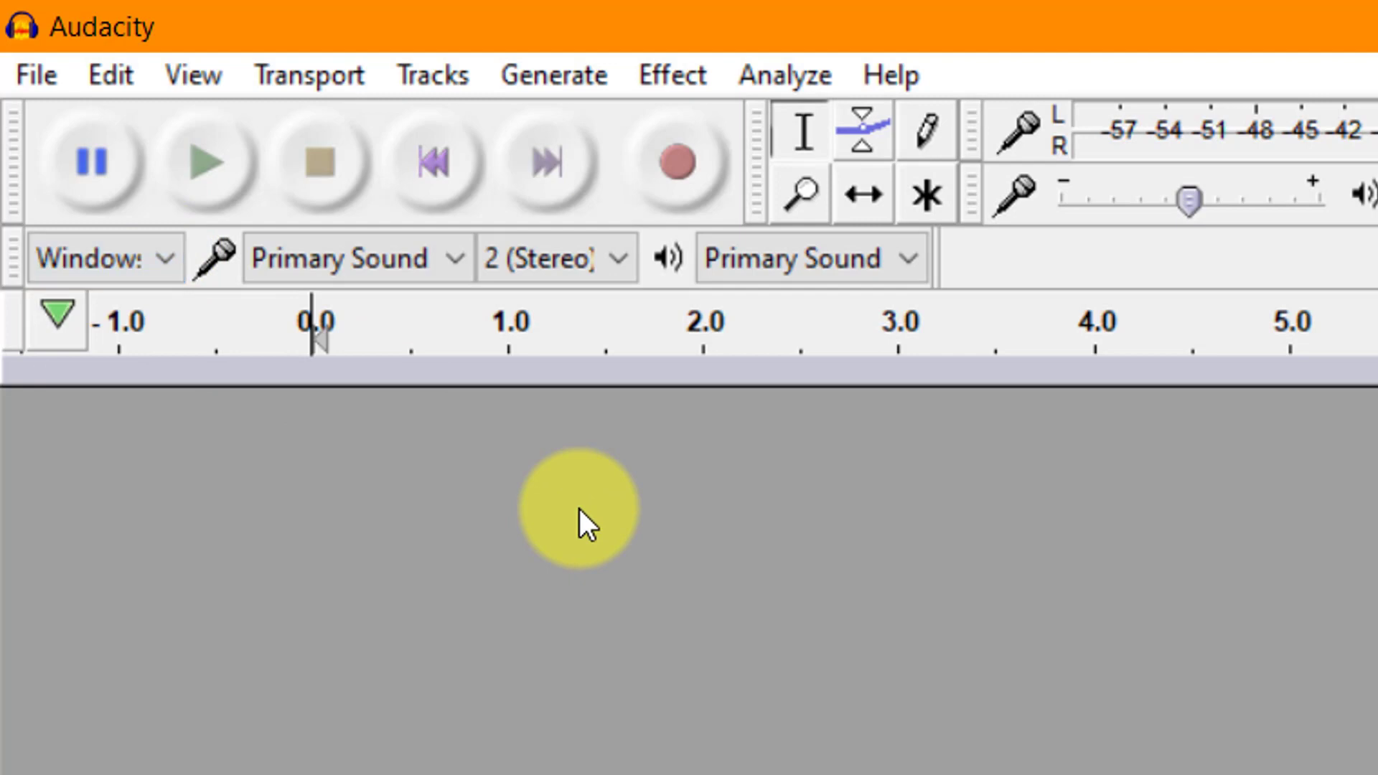
pyautogui.click(458, 264)
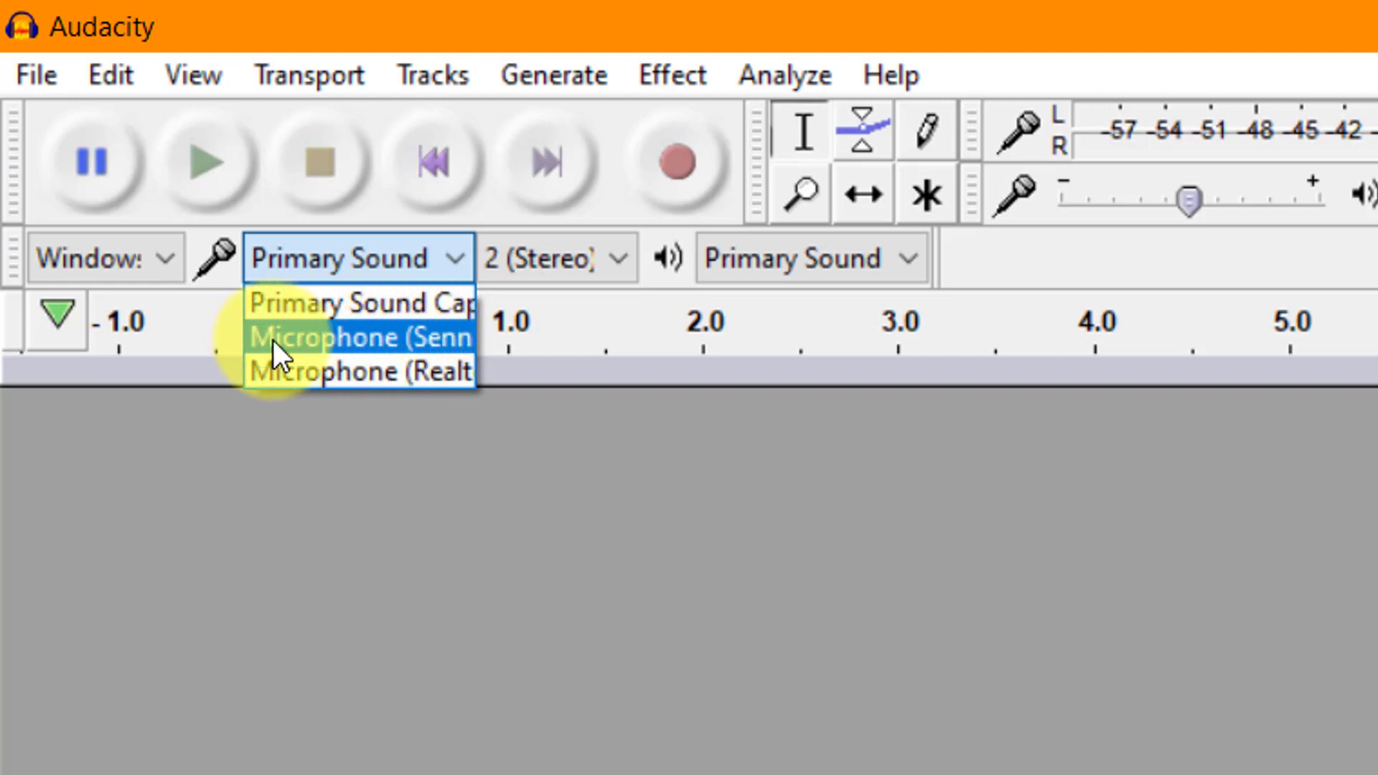
pyautogui.click(381, 336)
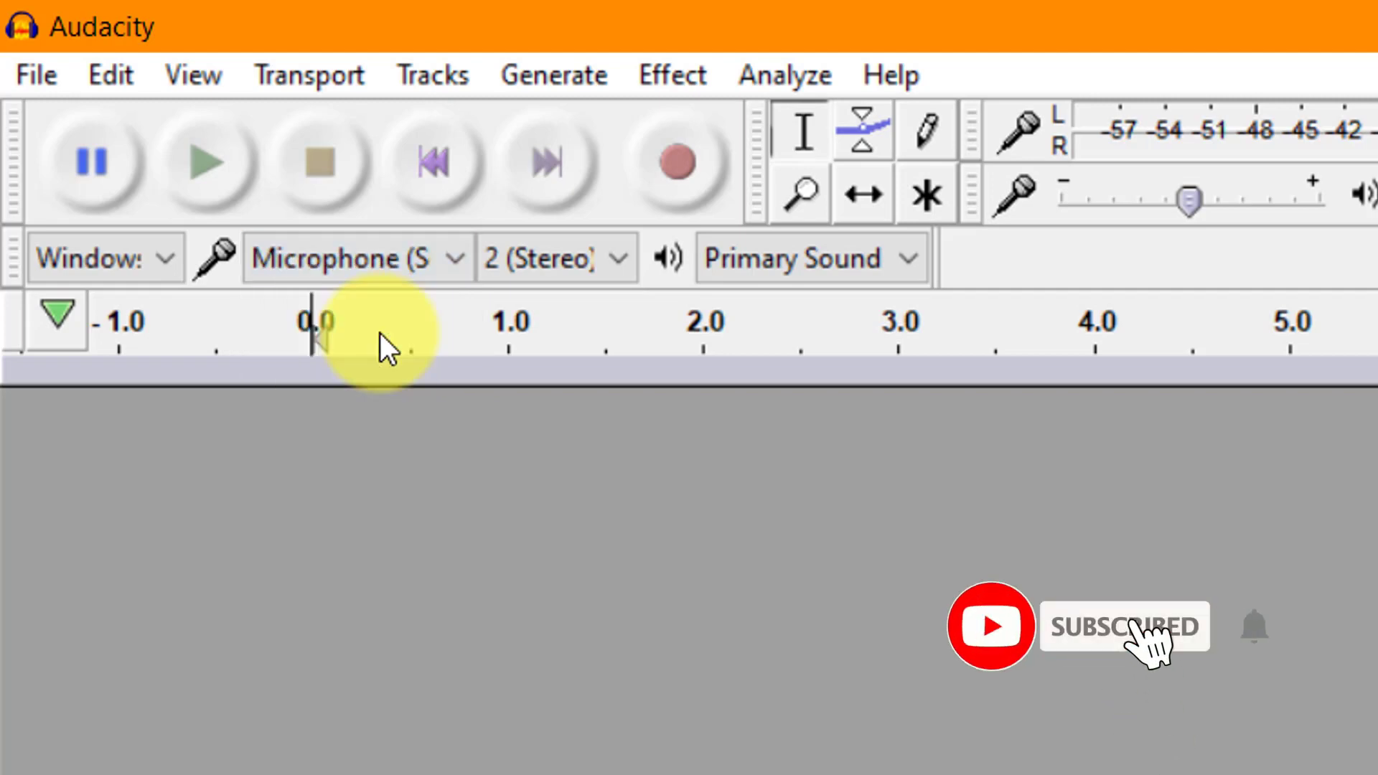
# - Set the recording channels to 1 (Mono) and choose the Sennheiser speakers as the playback device
pyautogui.click(622, 260)
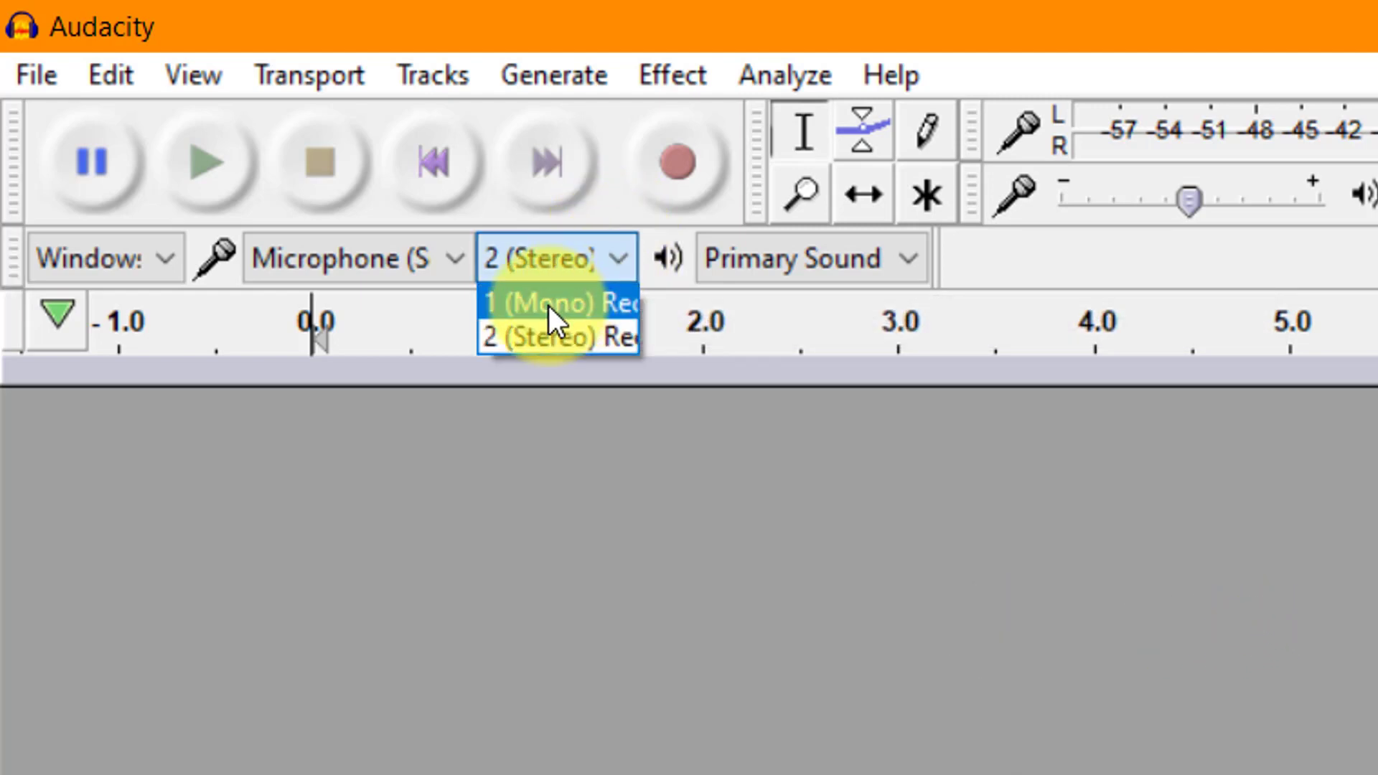
pyautogui.click(589, 298)
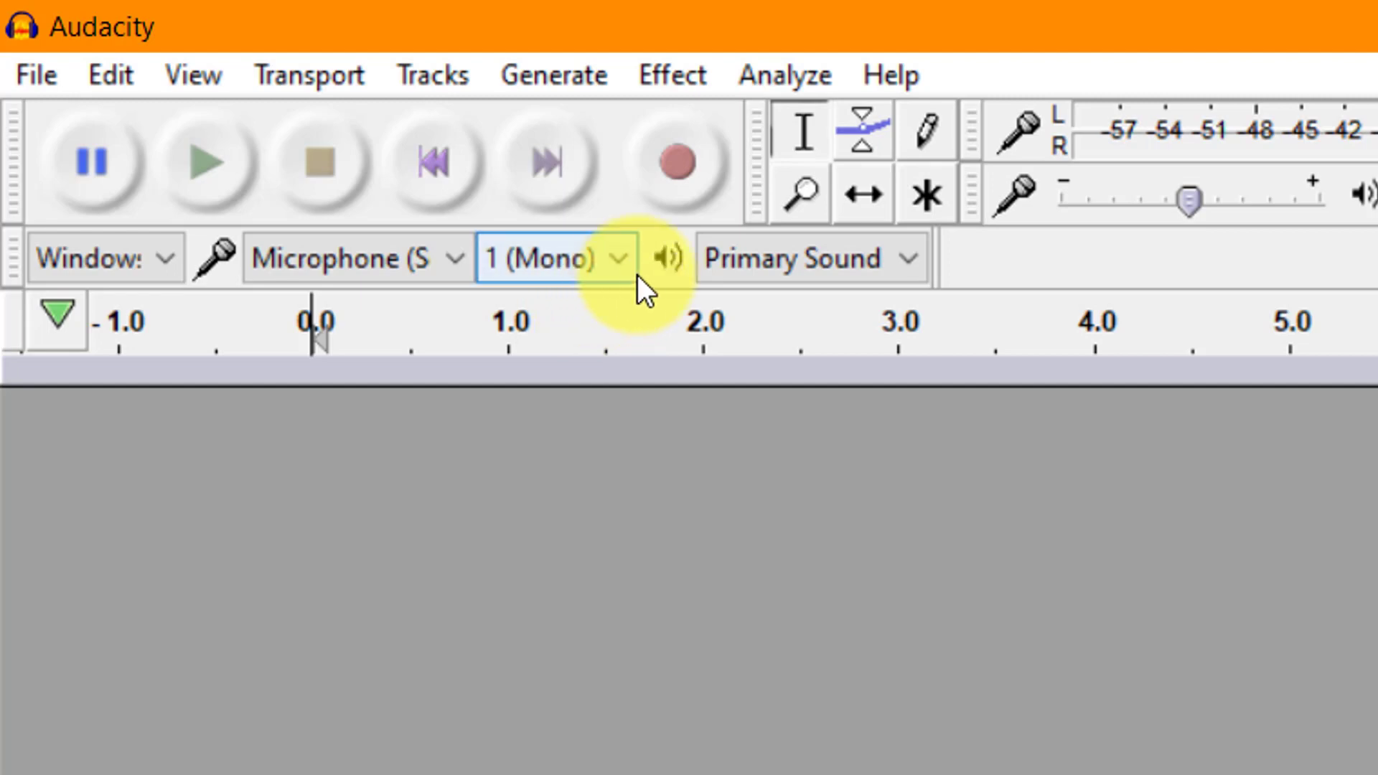
pyautogui.click(619, 263)
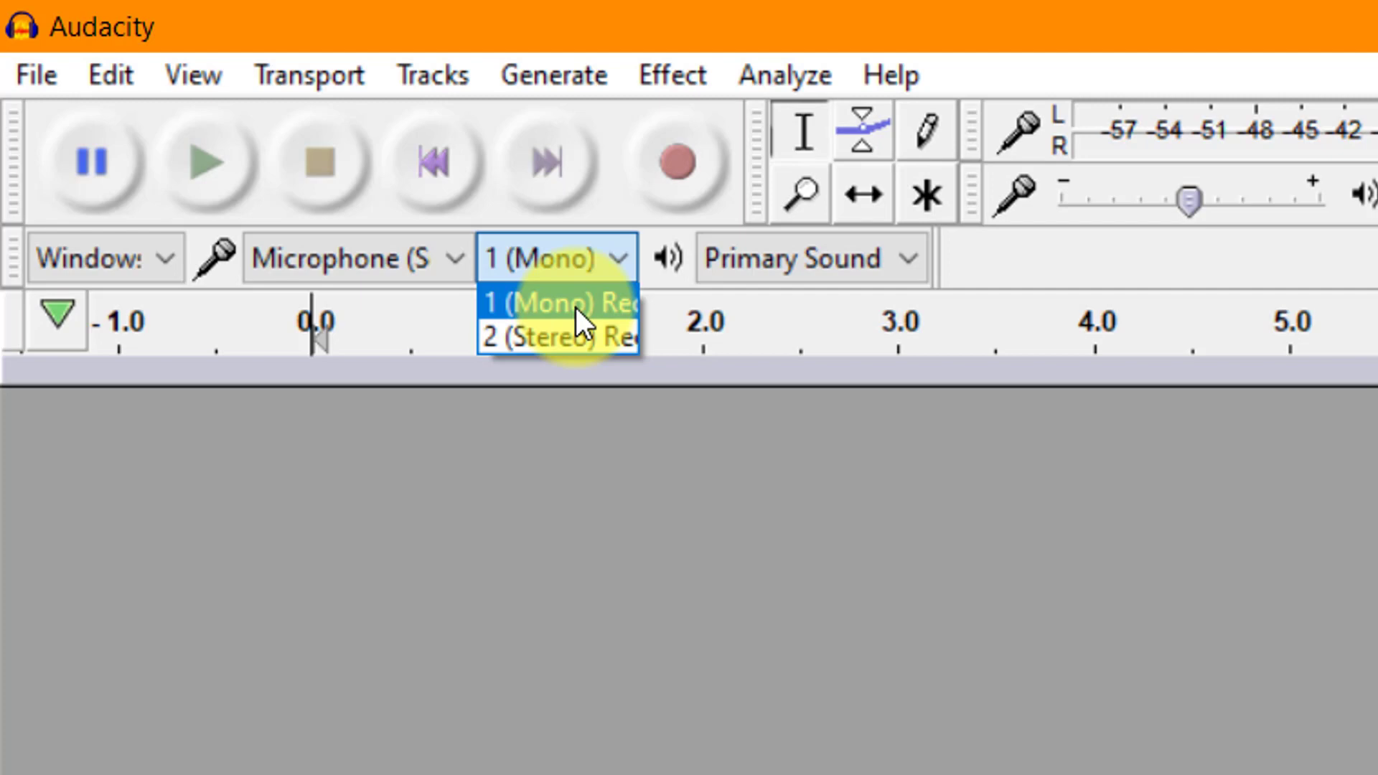
pyautogui.click(562, 307)
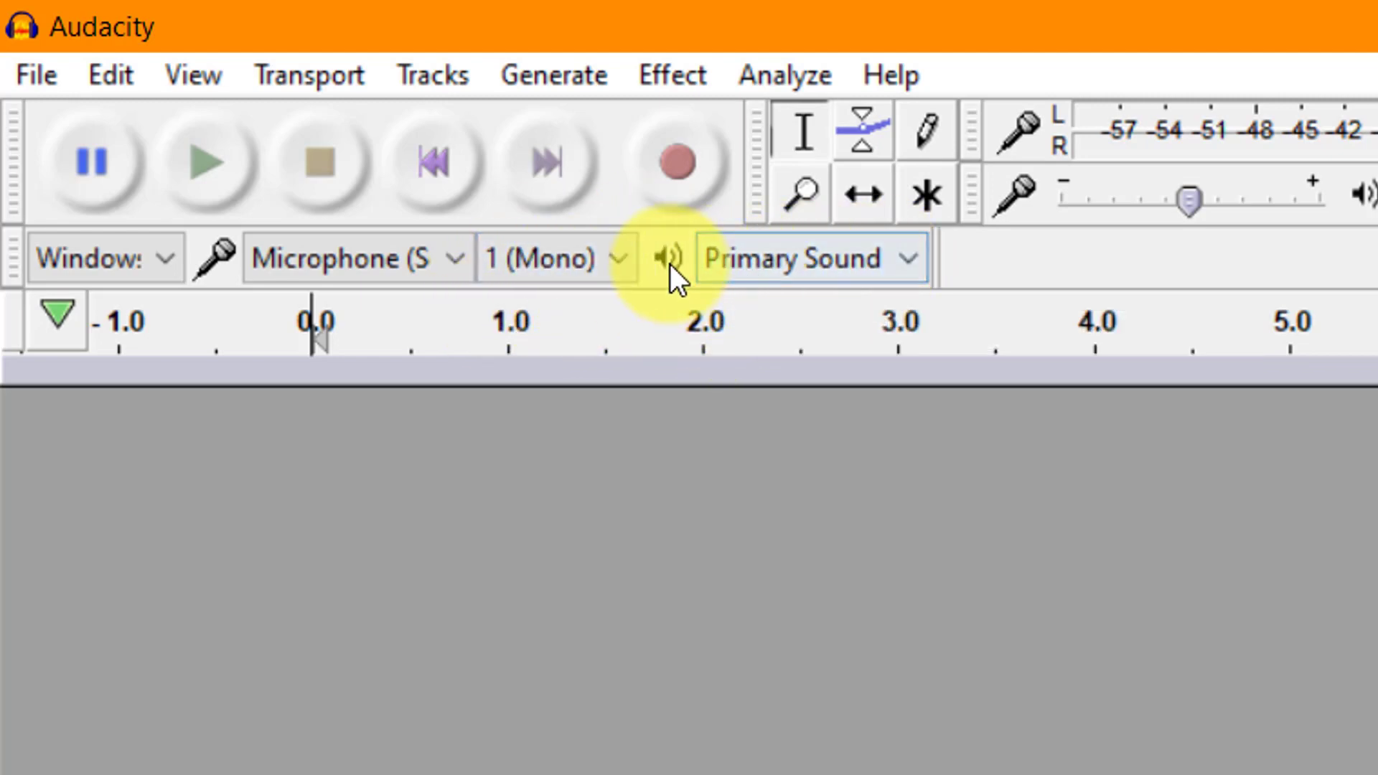
pyautogui.click(911, 258)
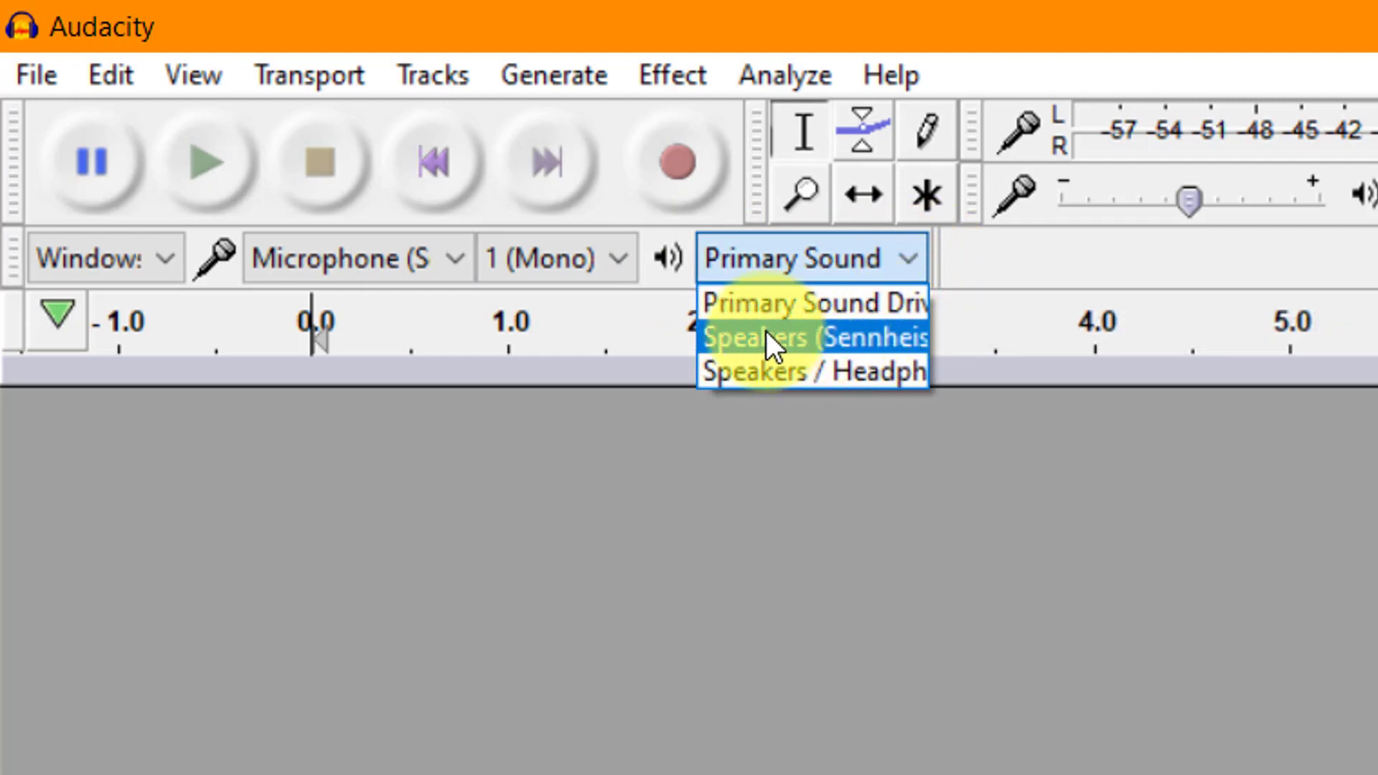
pyautogui.click(844, 337)
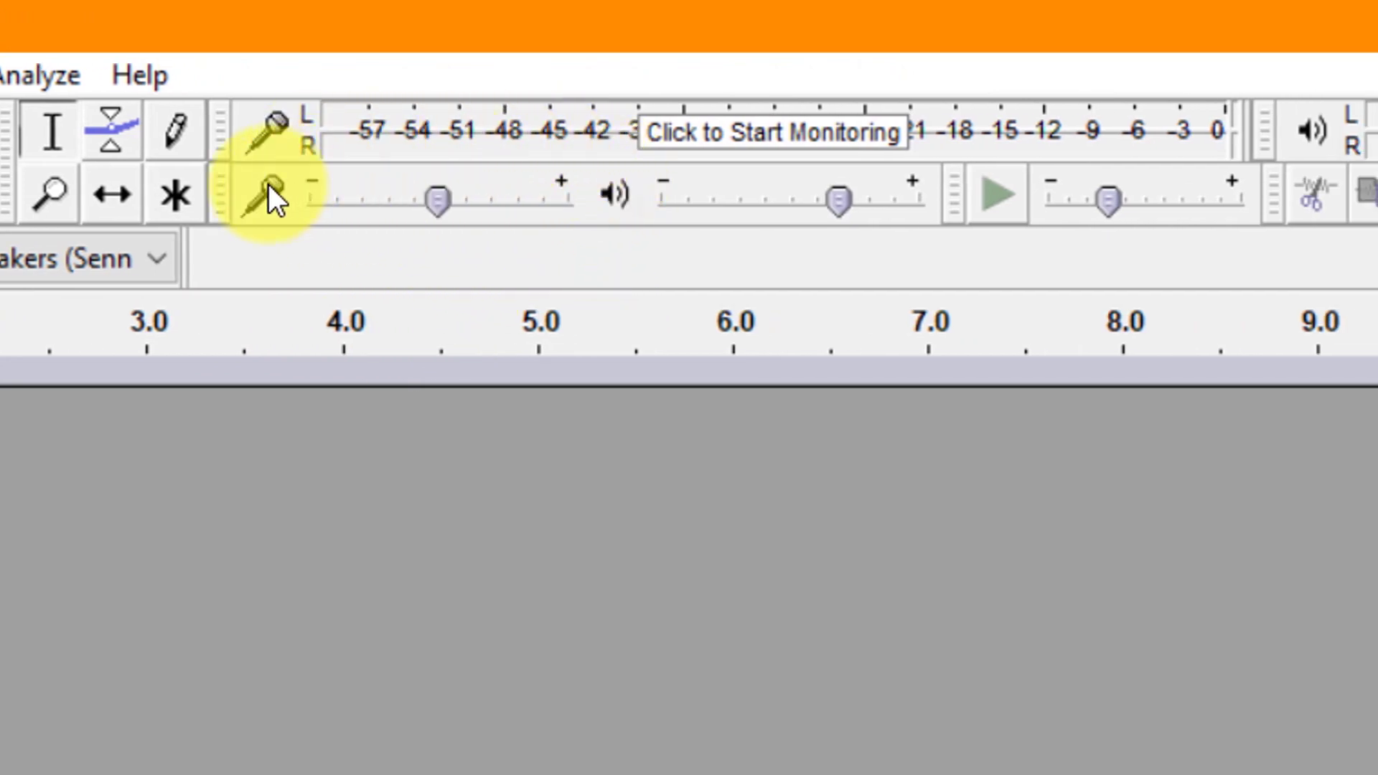
# - Set the recording volume to about 0.49, trying the maximum of 1.00 in between
pyautogui.moveTo(435, 198)
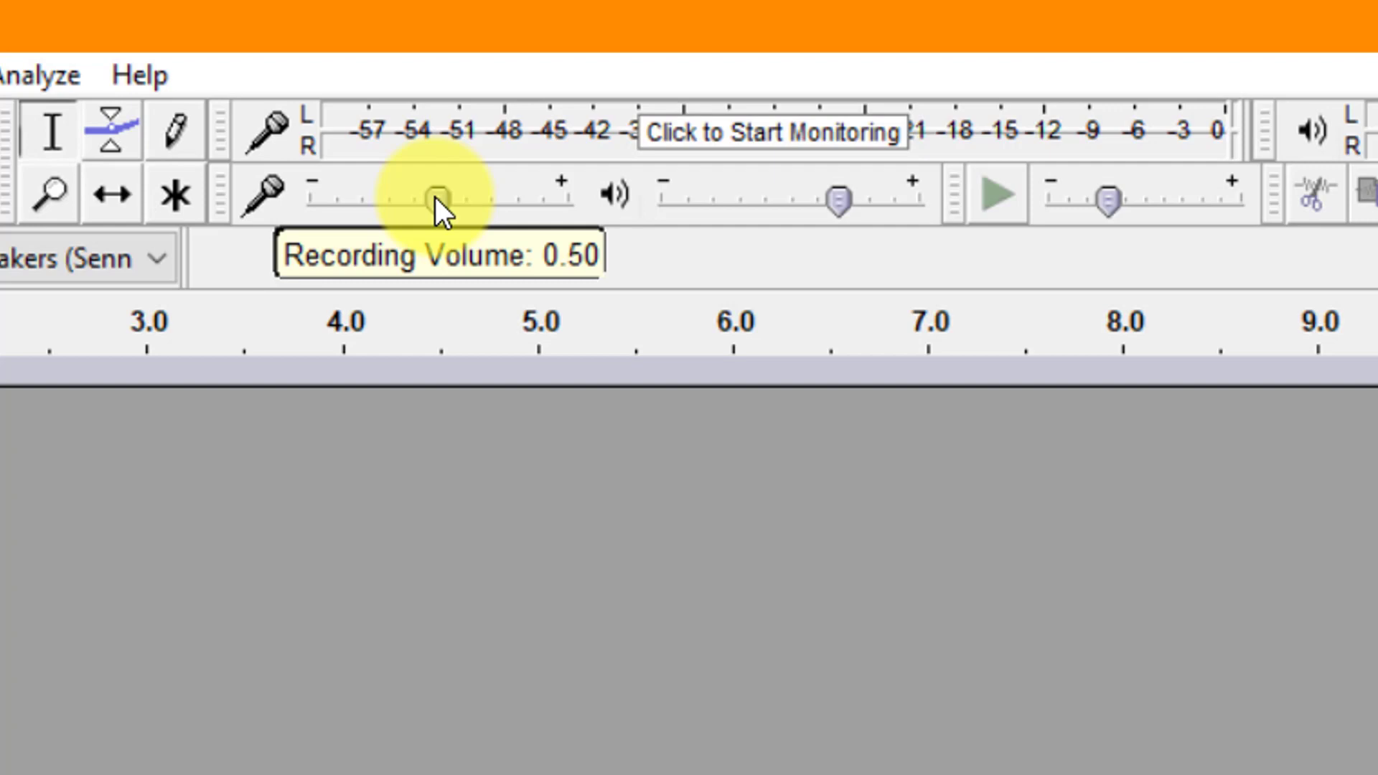
pyautogui.moveTo(434, 197)
pyautogui.mouseDown()
pyautogui.moveTo(563, 197)
pyautogui.moveTo(432, 197)
pyautogui.mouseUp()
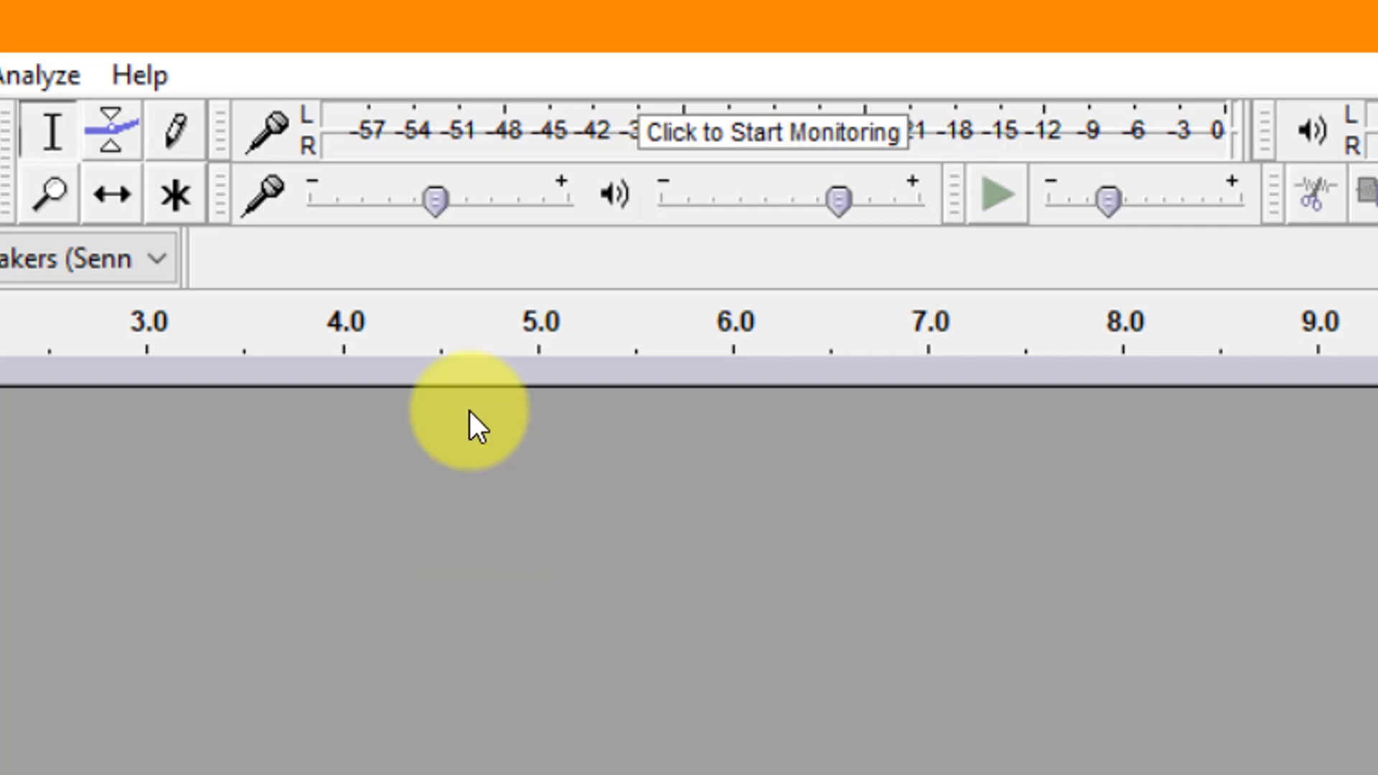
pyautogui.moveTo(437, 205)
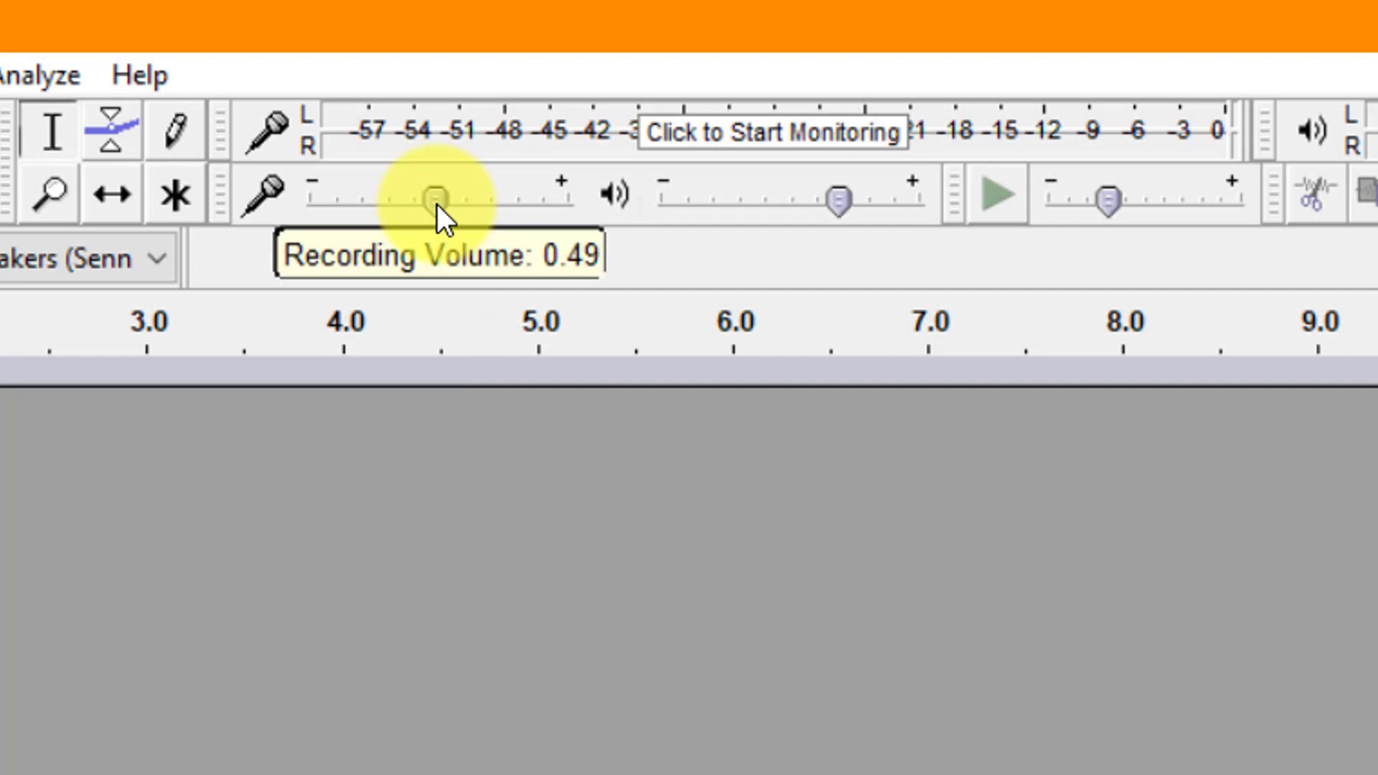
pyautogui.moveTo(437, 205); pyautogui.dragTo(597, 200)
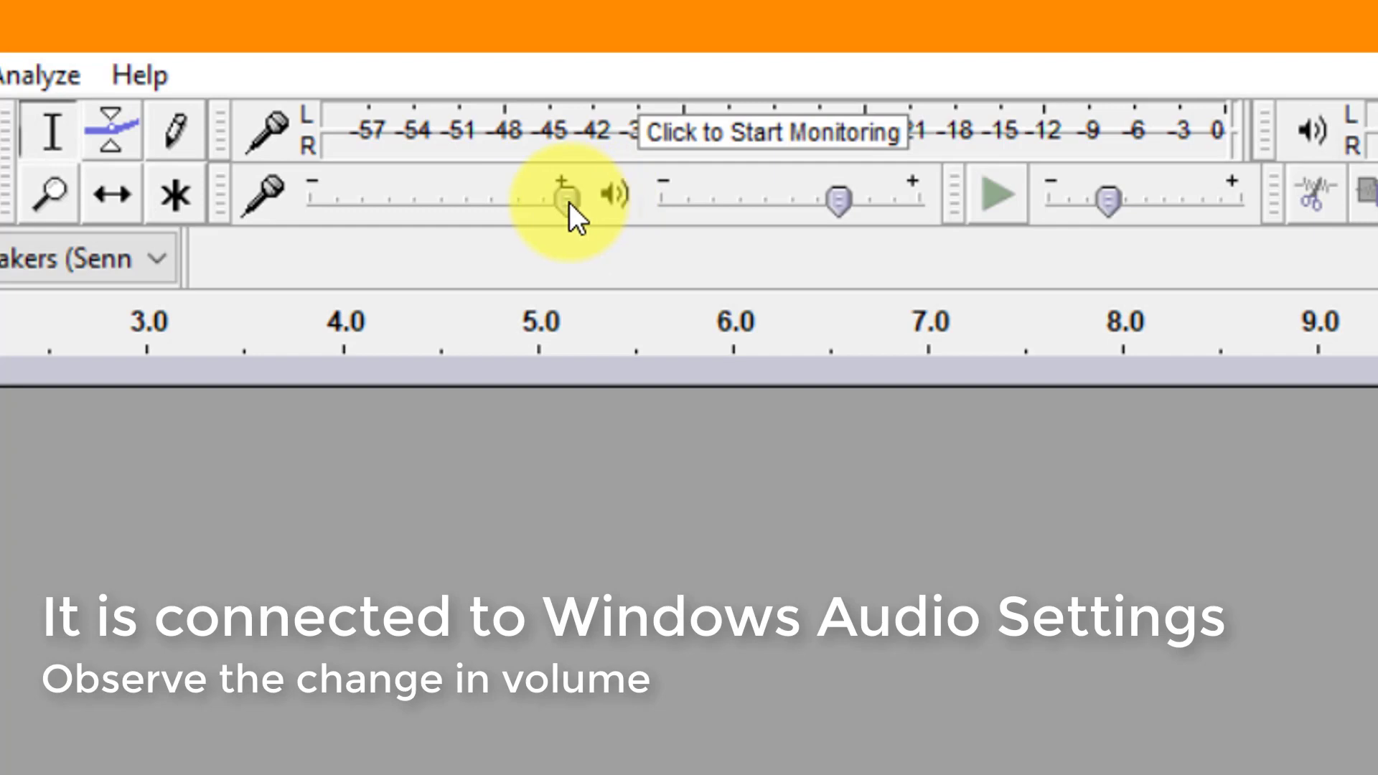
pyautogui.moveTo(570, 202)
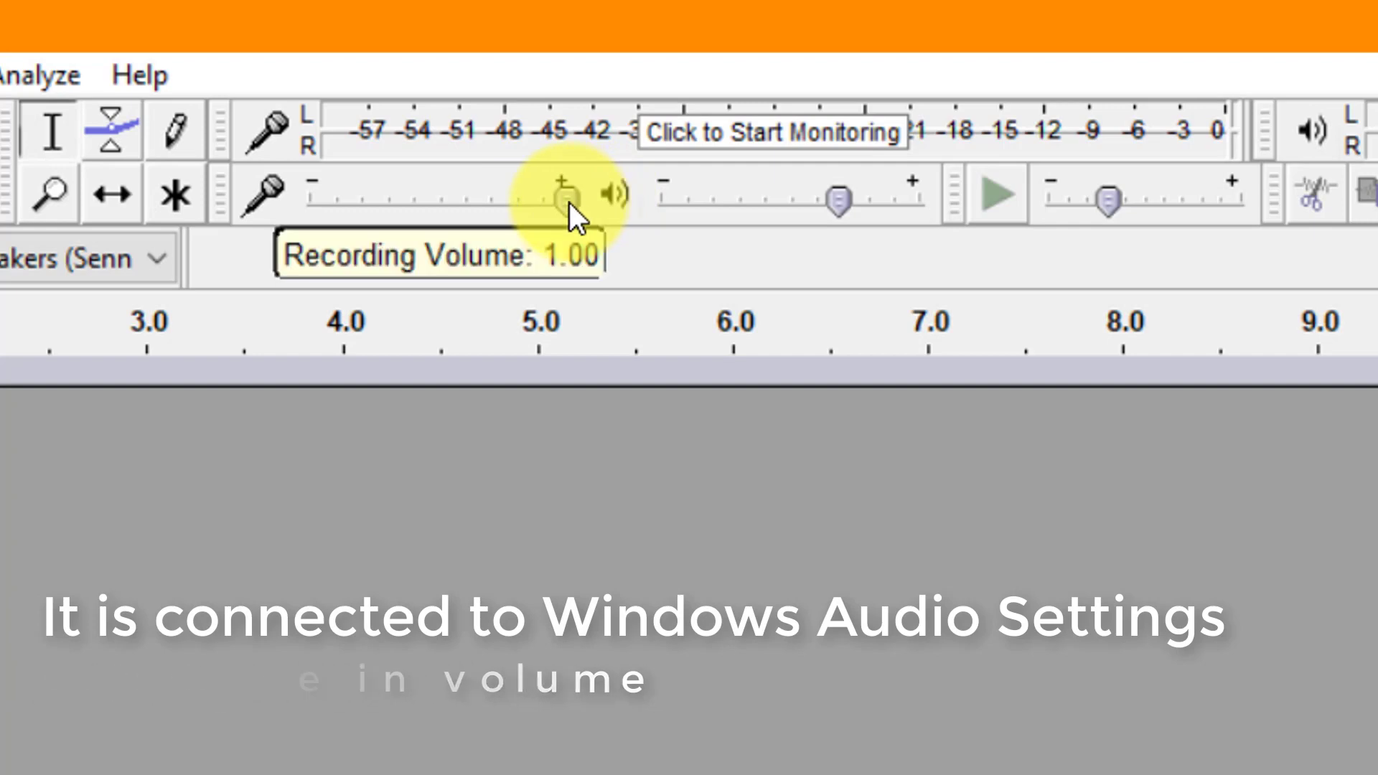
pyautogui.moveTo(569, 202); pyautogui.dragTo(438, 203)
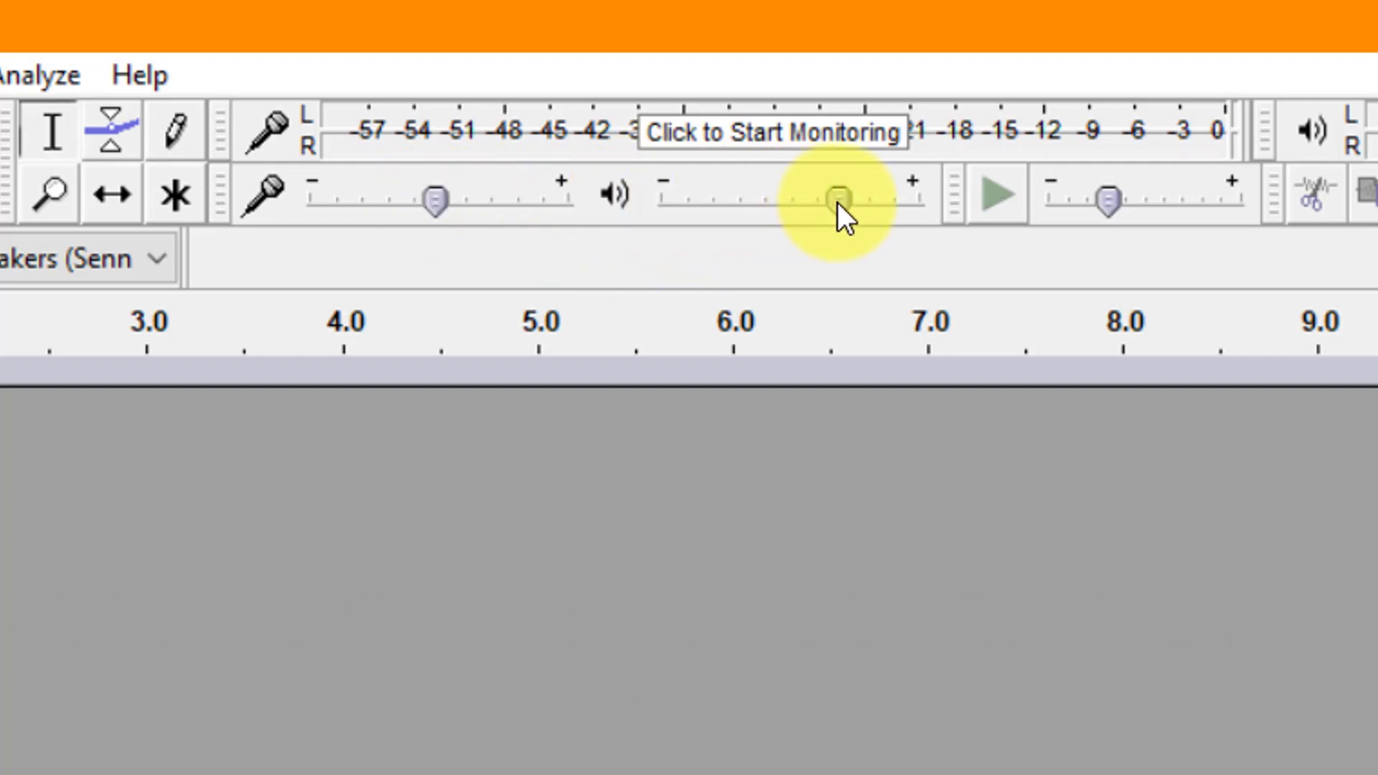
pyautogui.moveTo(838, 202)
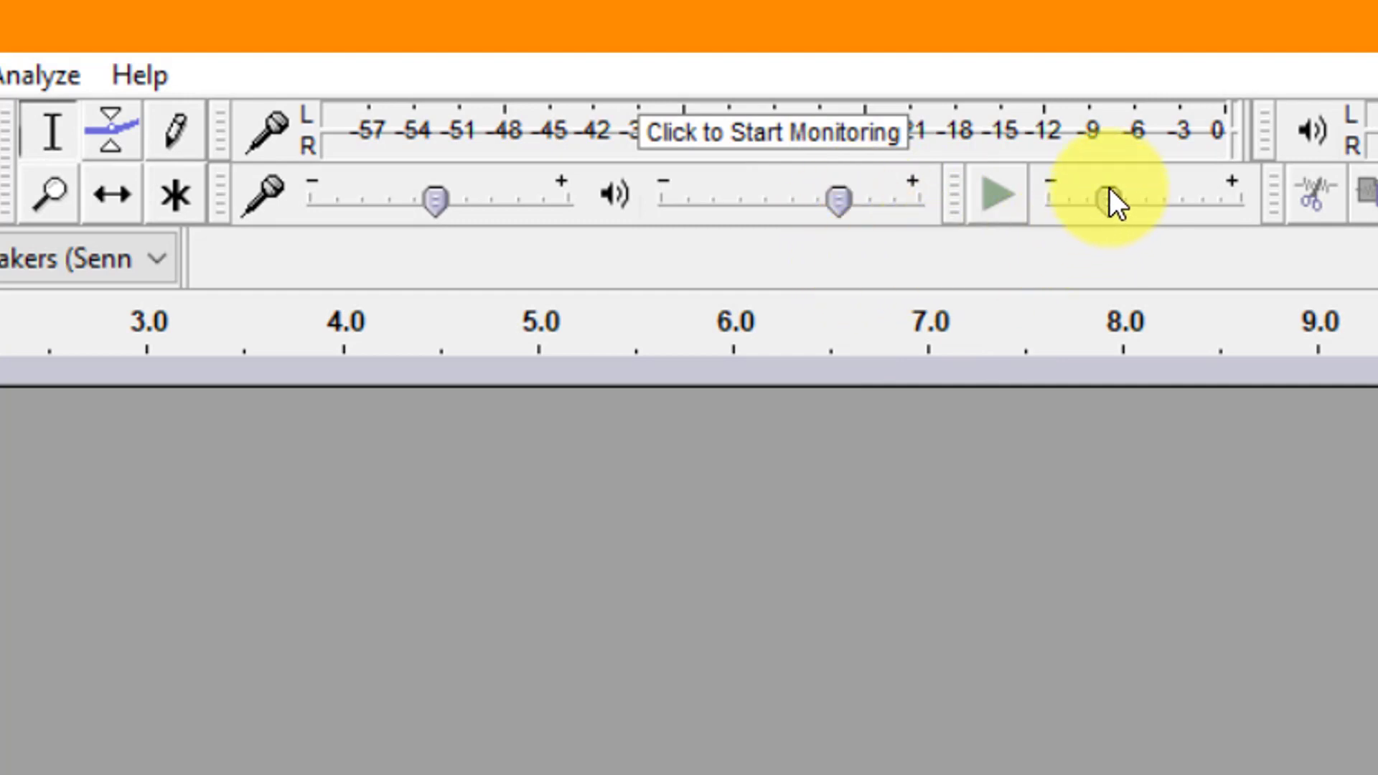
pyautogui.moveTo(1109, 201)
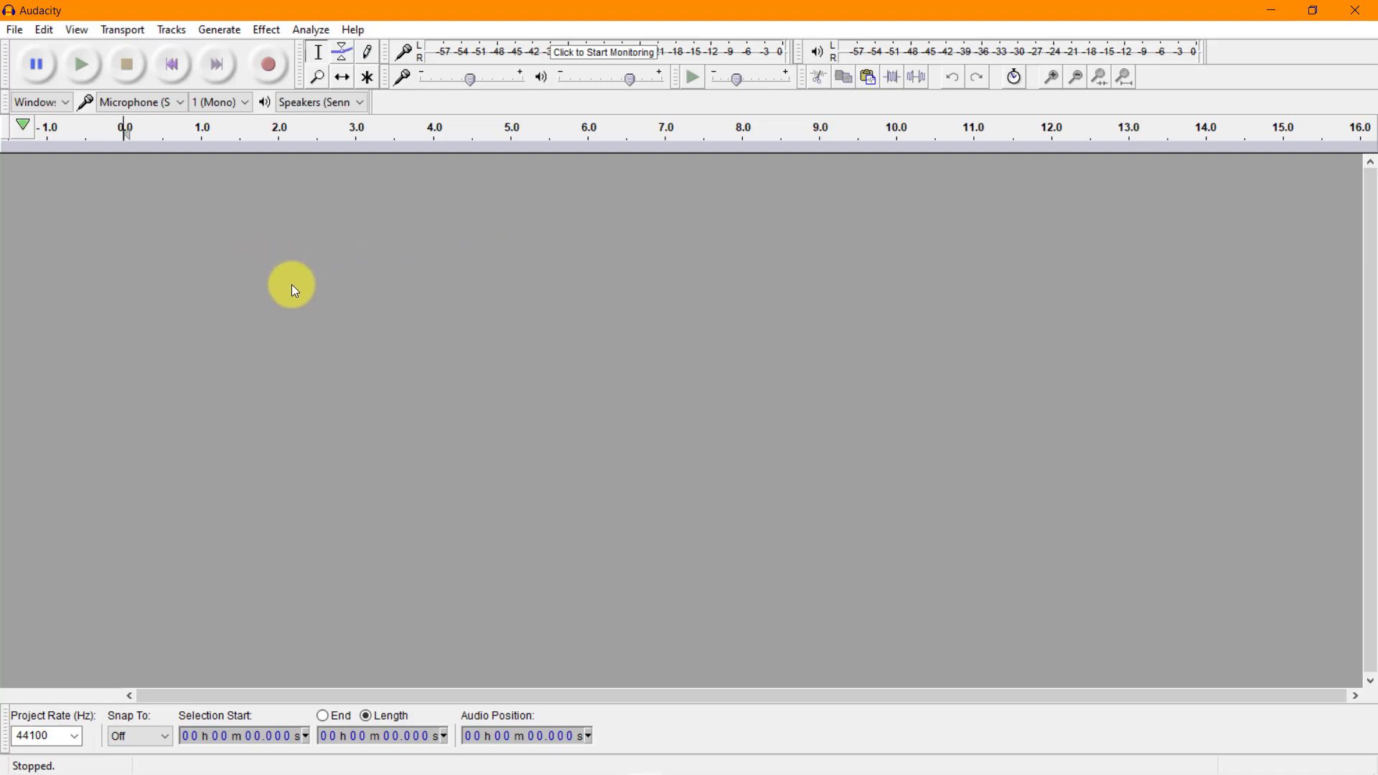
# - Record a mono audio track of about 10 minutes and enlarge the track's height for a taller waveform
pyautogui.click(270, 64)
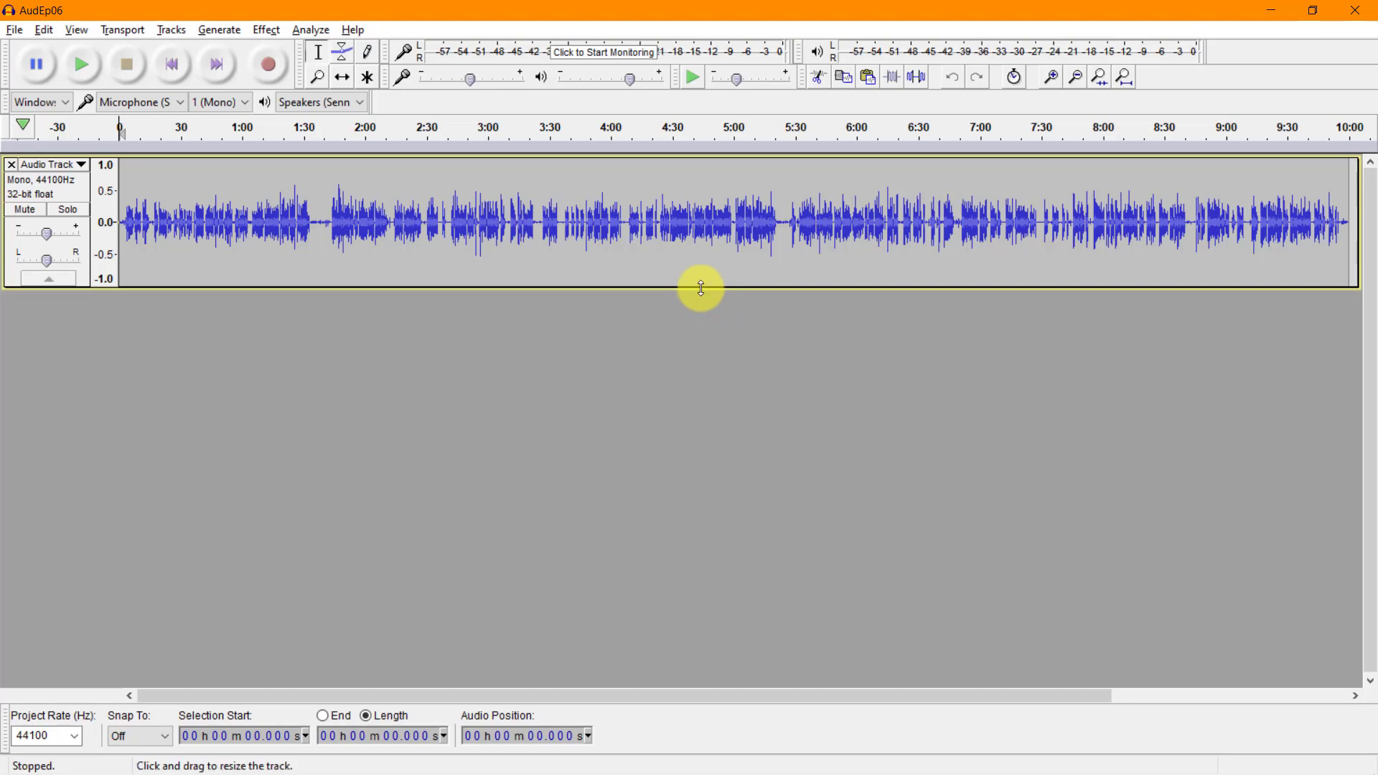
pyautogui.moveTo(701, 288); pyautogui.dragTo(715, 563)
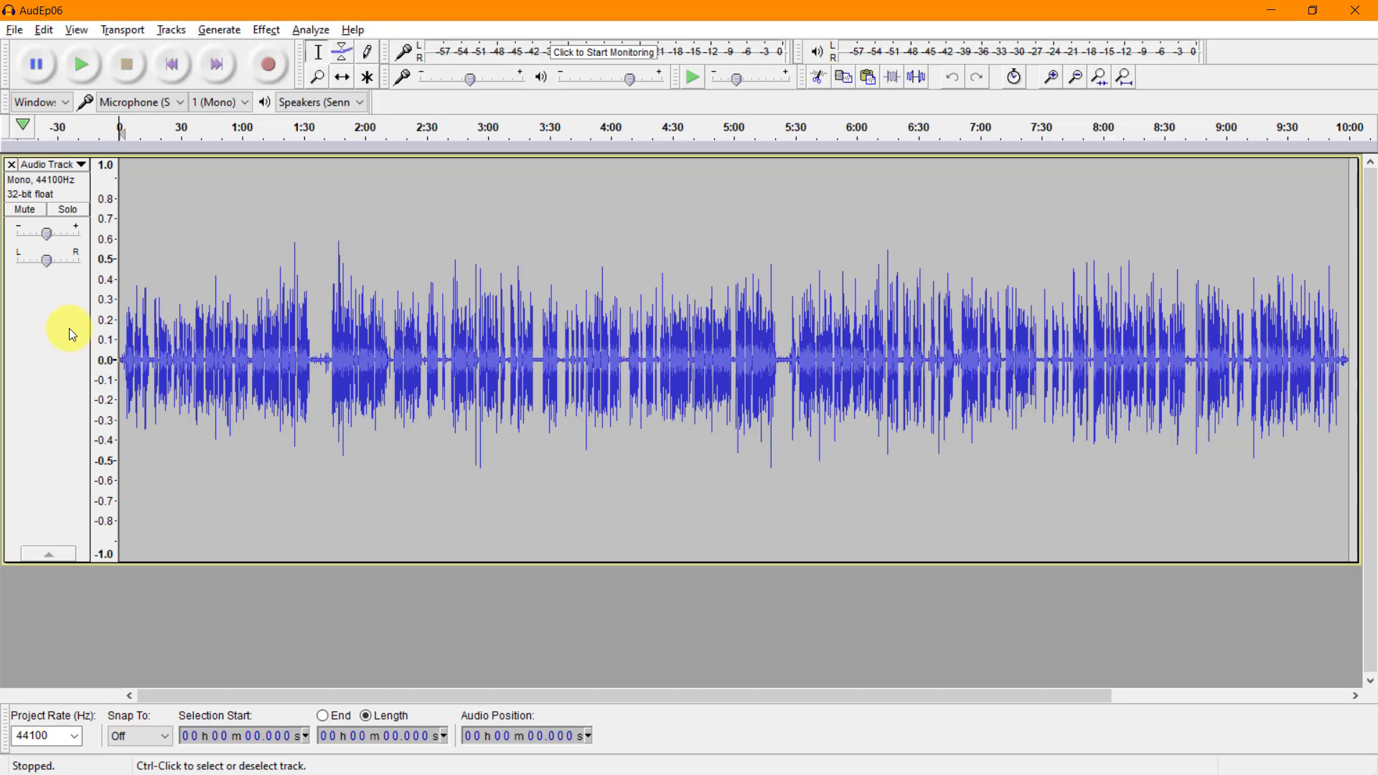
# - Apply the Equalization effect to the whole audio track with the Bass Boost curve
pyautogui.click(261, 29)
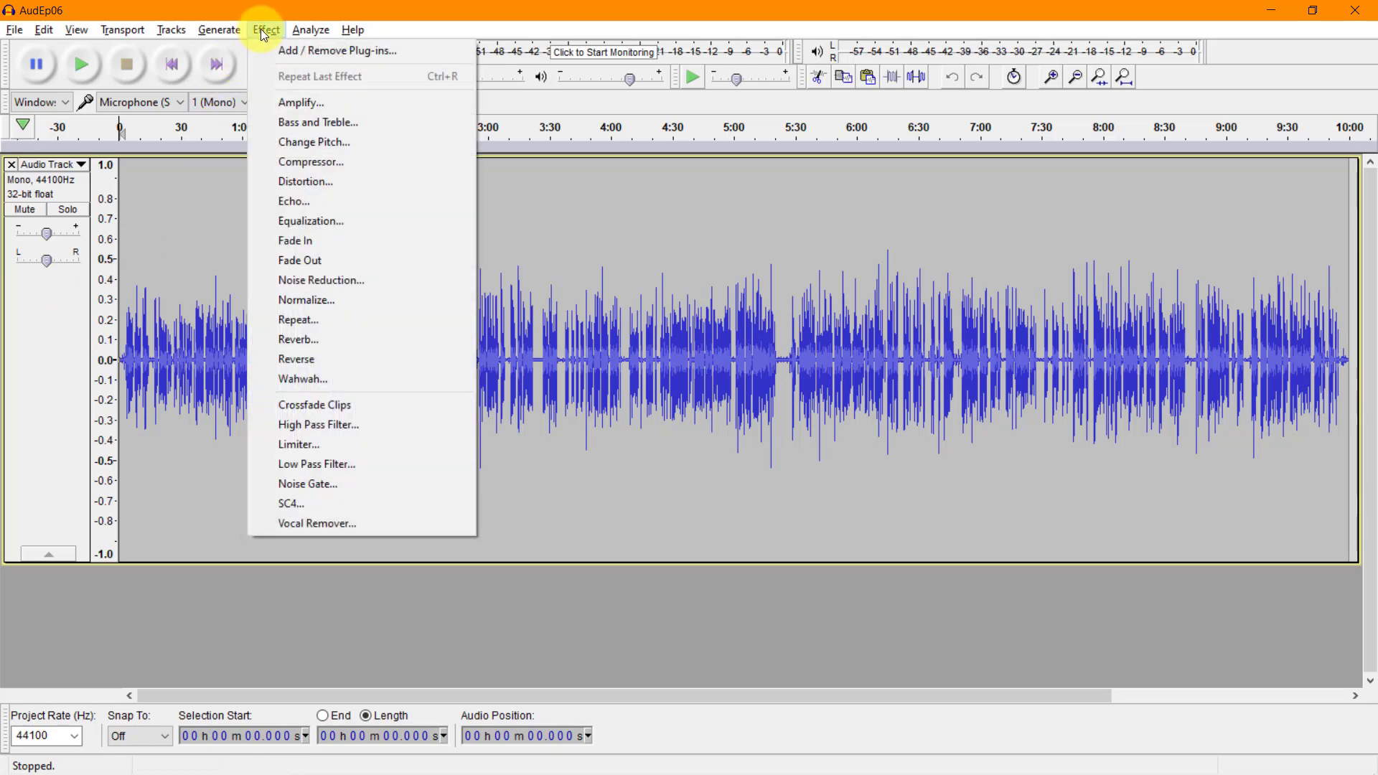
pyautogui.click(331, 222)
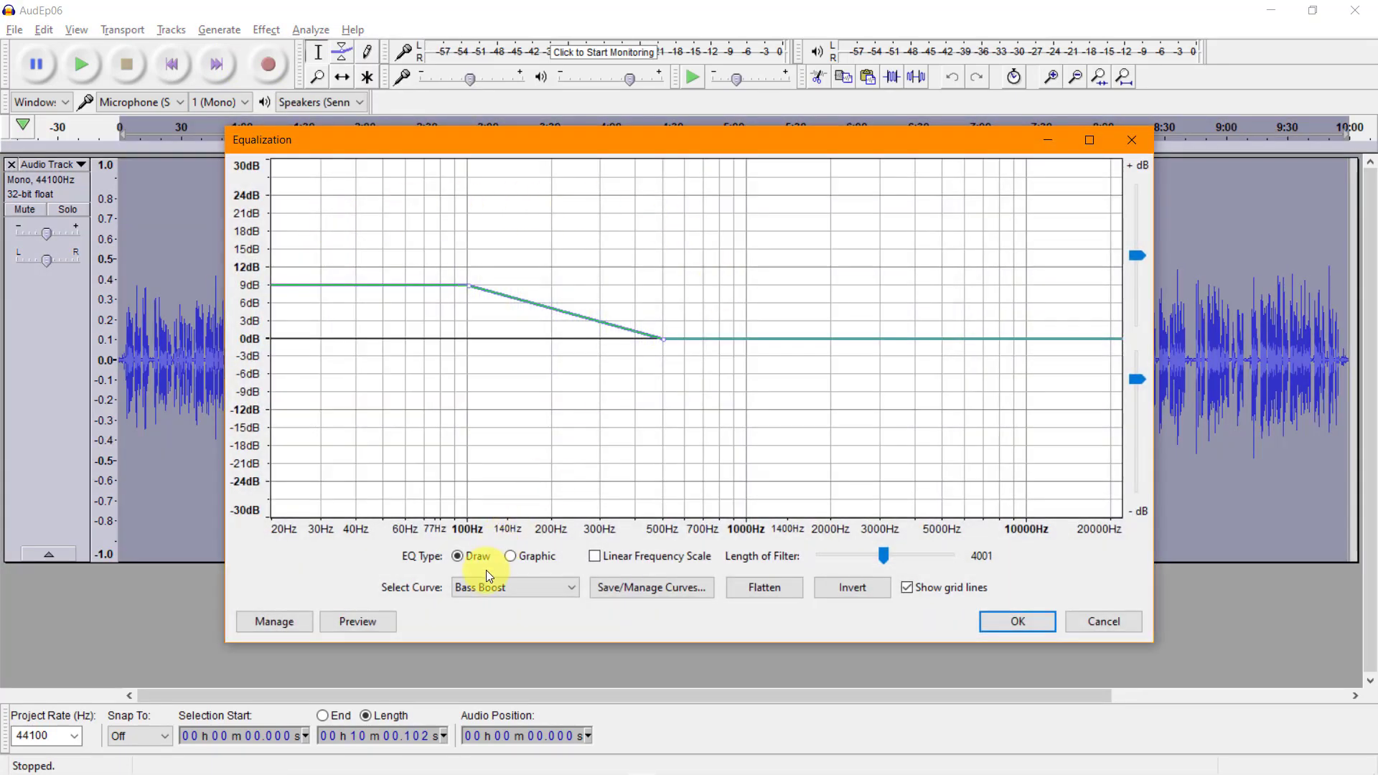
pyautogui.click(503, 588)
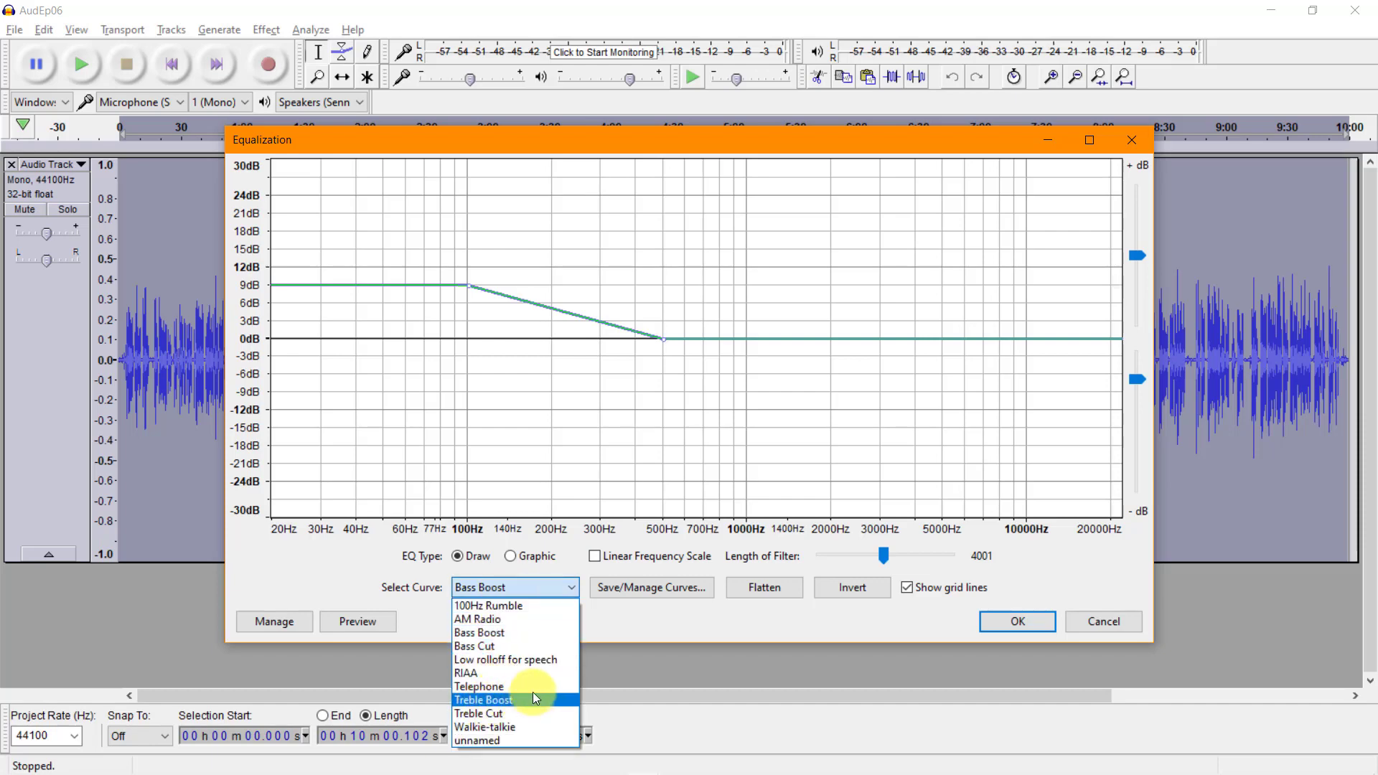
pyautogui.click(507, 633)
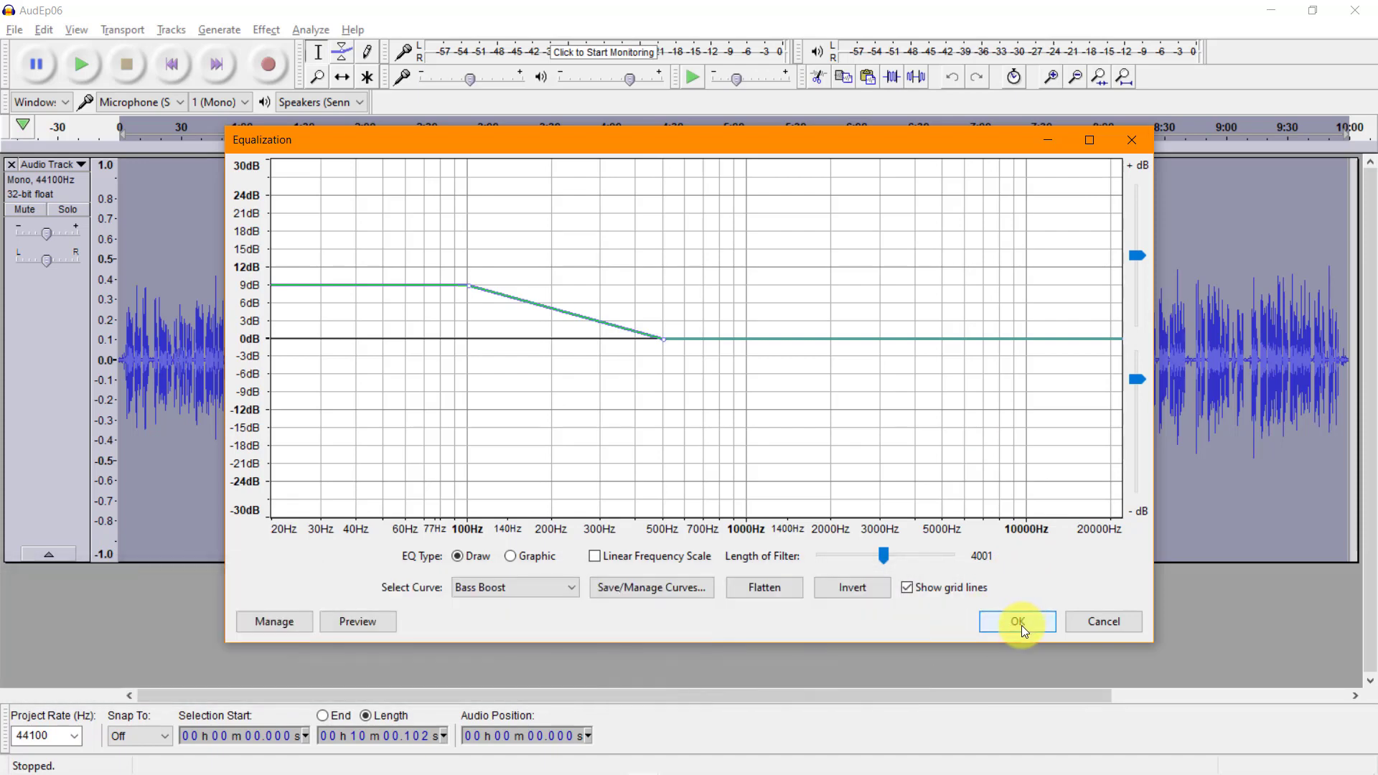
pyautogui.click(1022, 626)
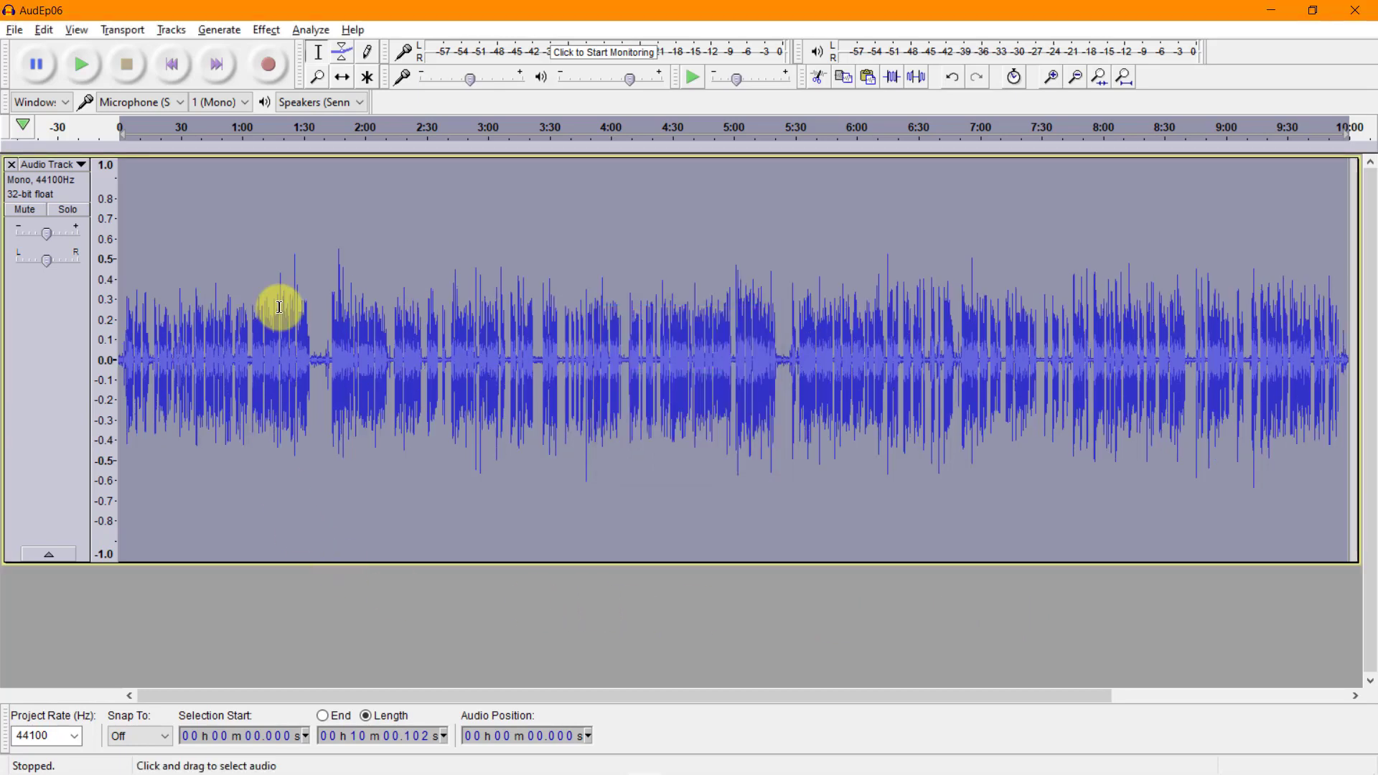
# - Apply the Equalization effect to the whole audio track with the Treble Boost curve
pyautogui.click(264, 30)
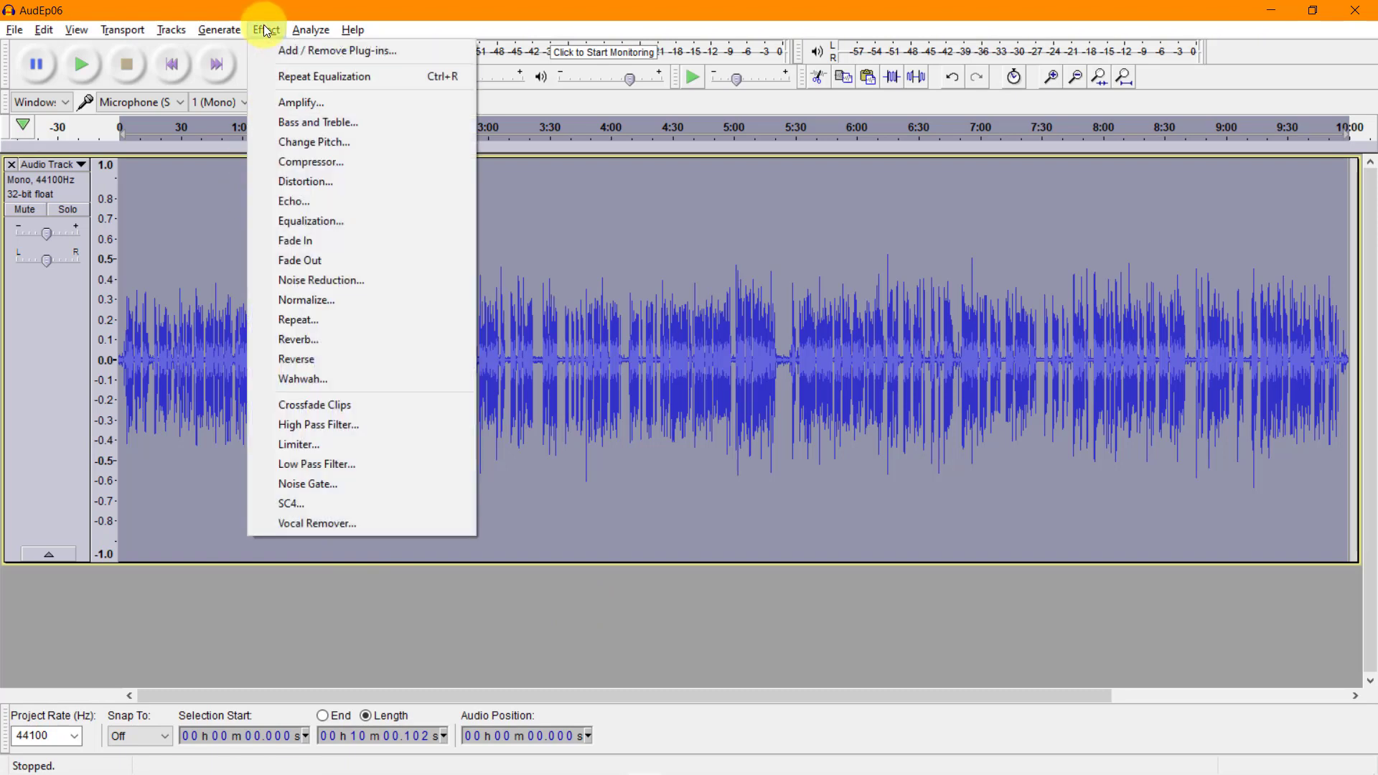
pyautogui.click(327, 224)
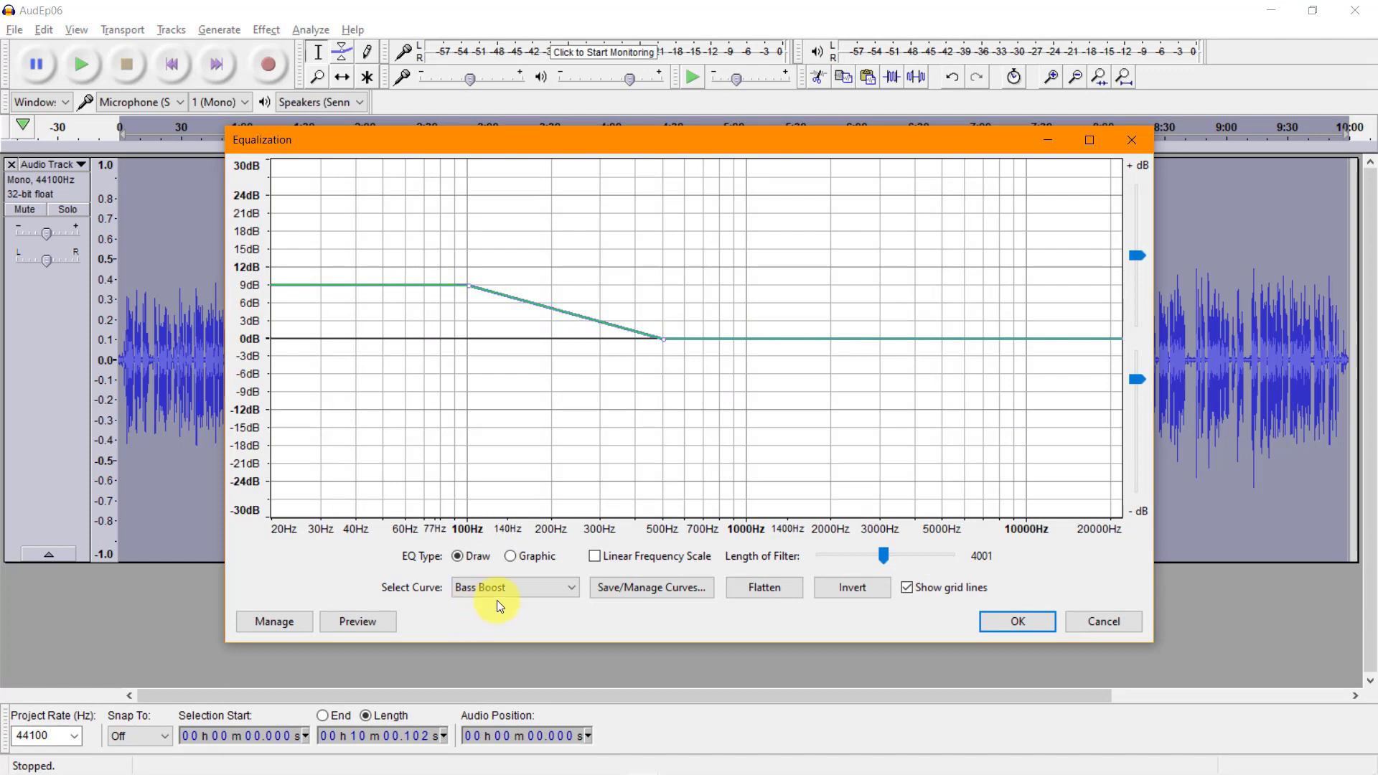
pyautogui.click(524, 585)
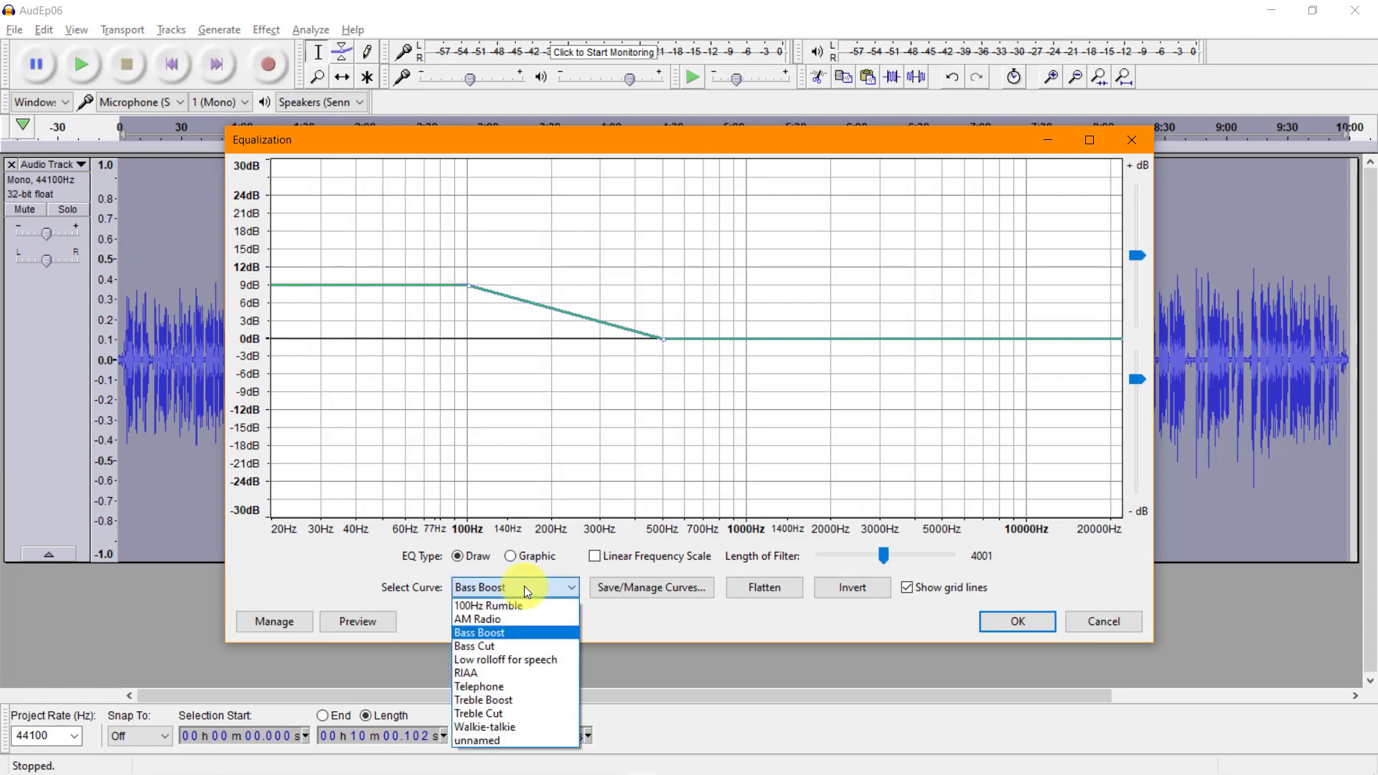
pyautogui.click(505, 698)
pyautogui.click(1009, 620)
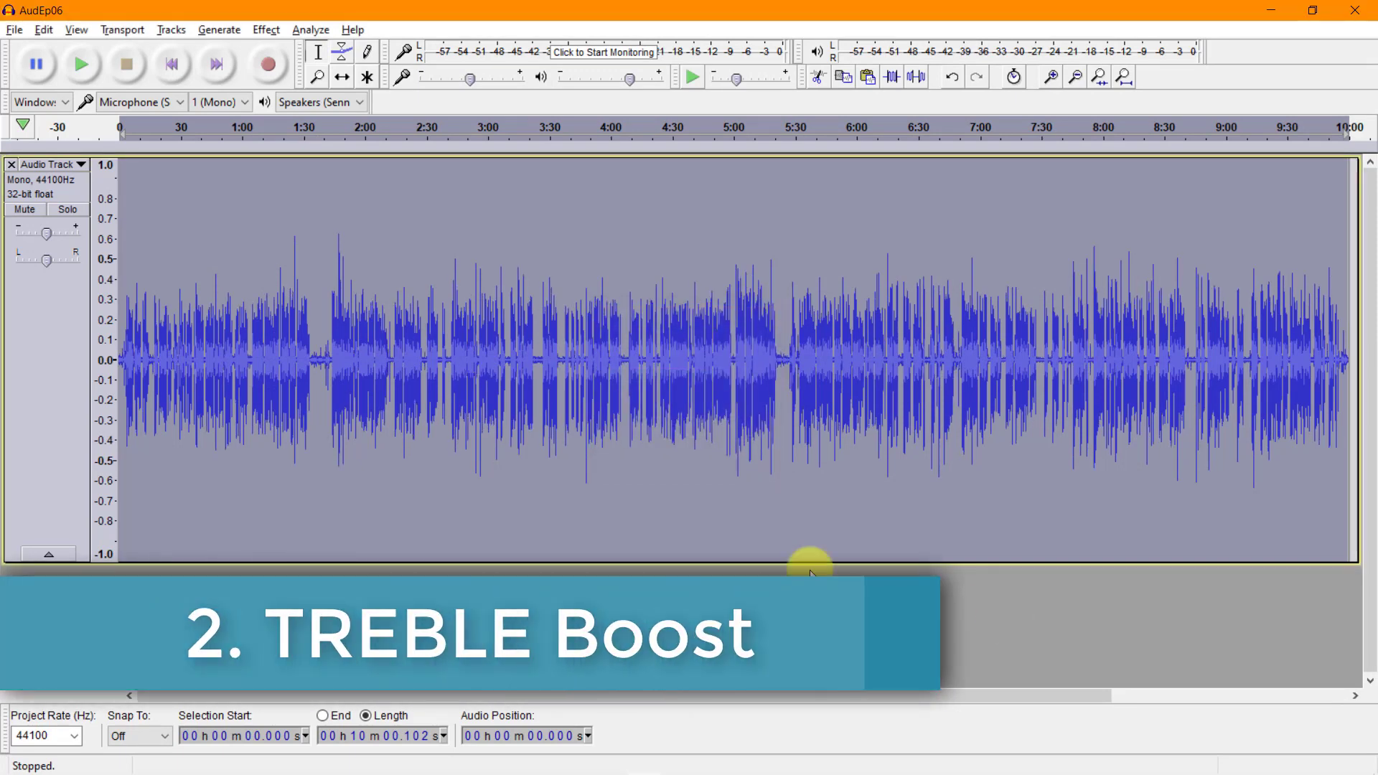
# - Apply the Compressor with a -12 dB threshold, -40 dB noise floor, 2:1 ratio, 0.20 s attack, 1.0 s release and make-up gain
pyautogui.click(267, 29)
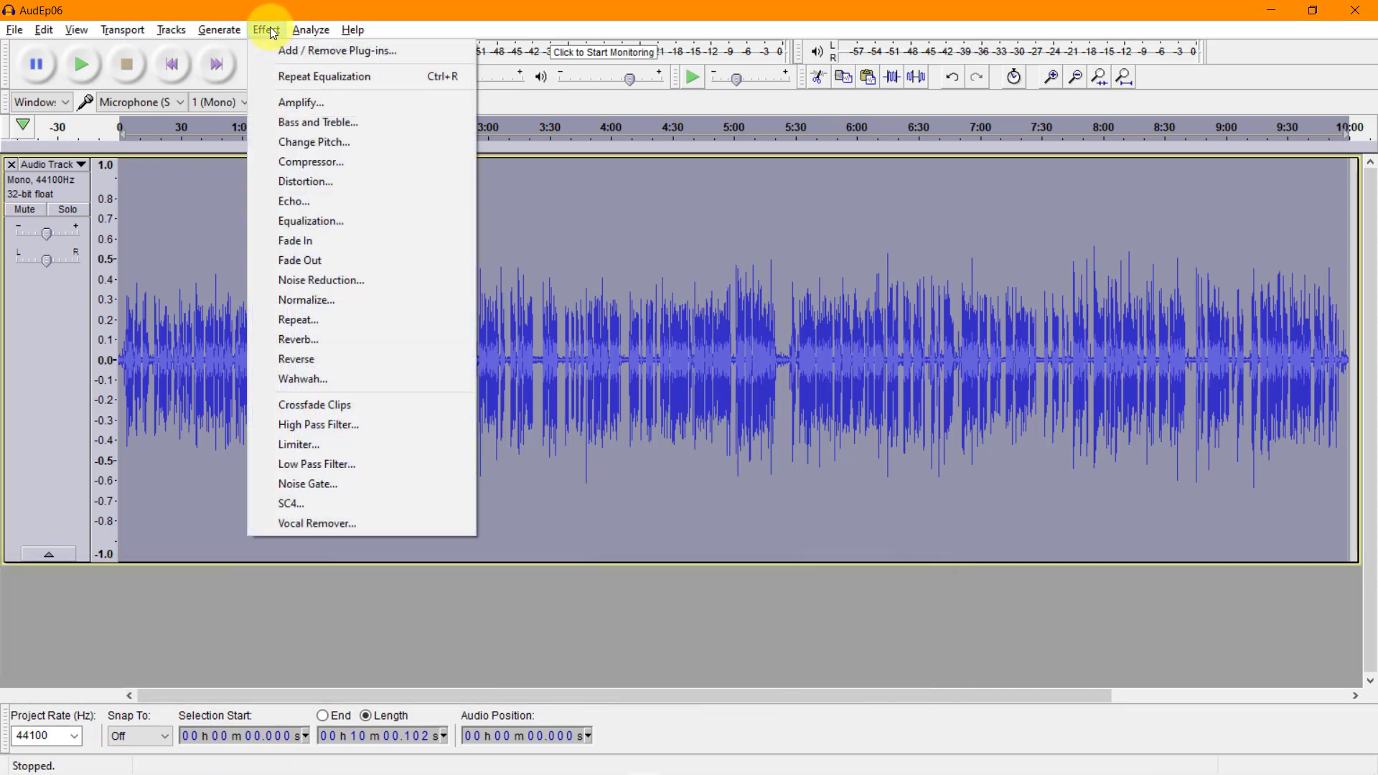
pyautogui.click(325, 161)
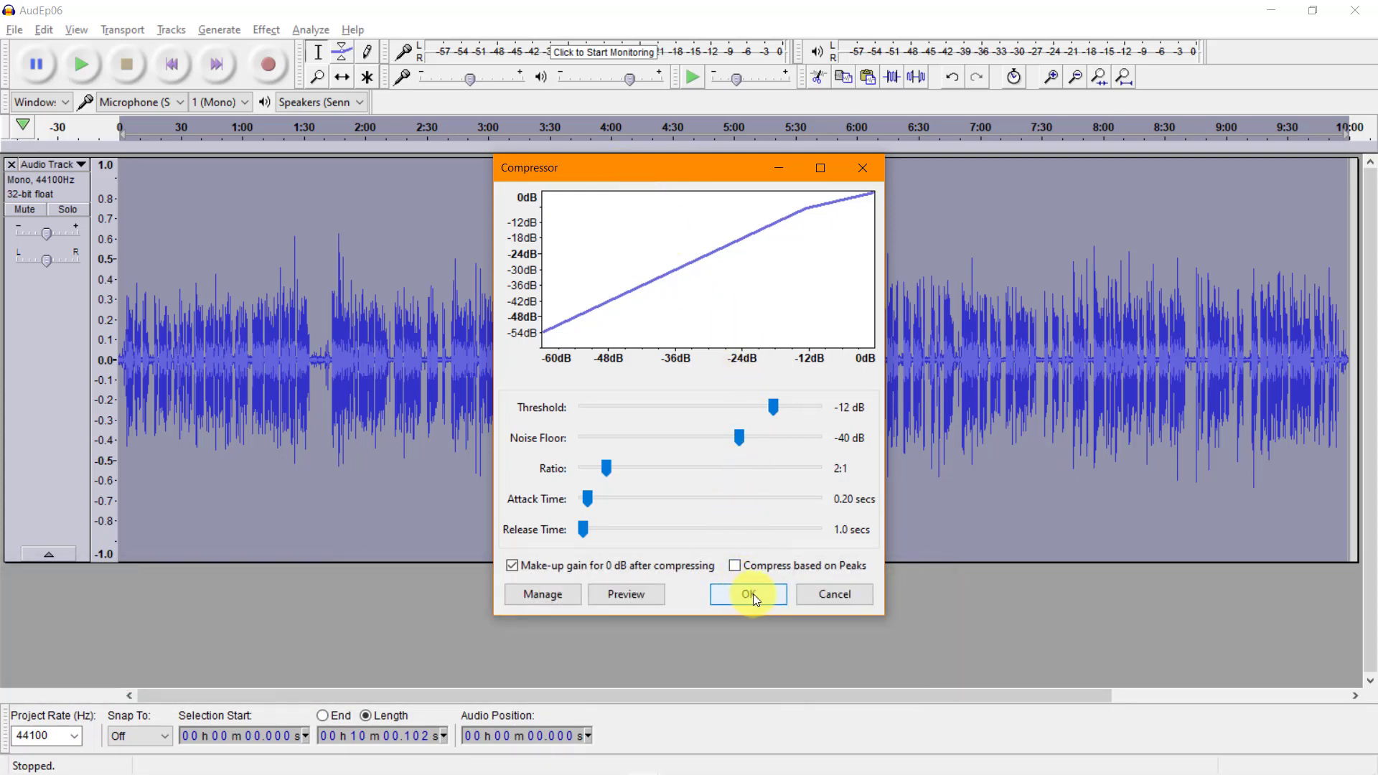
pyautogui.click(751, 593)
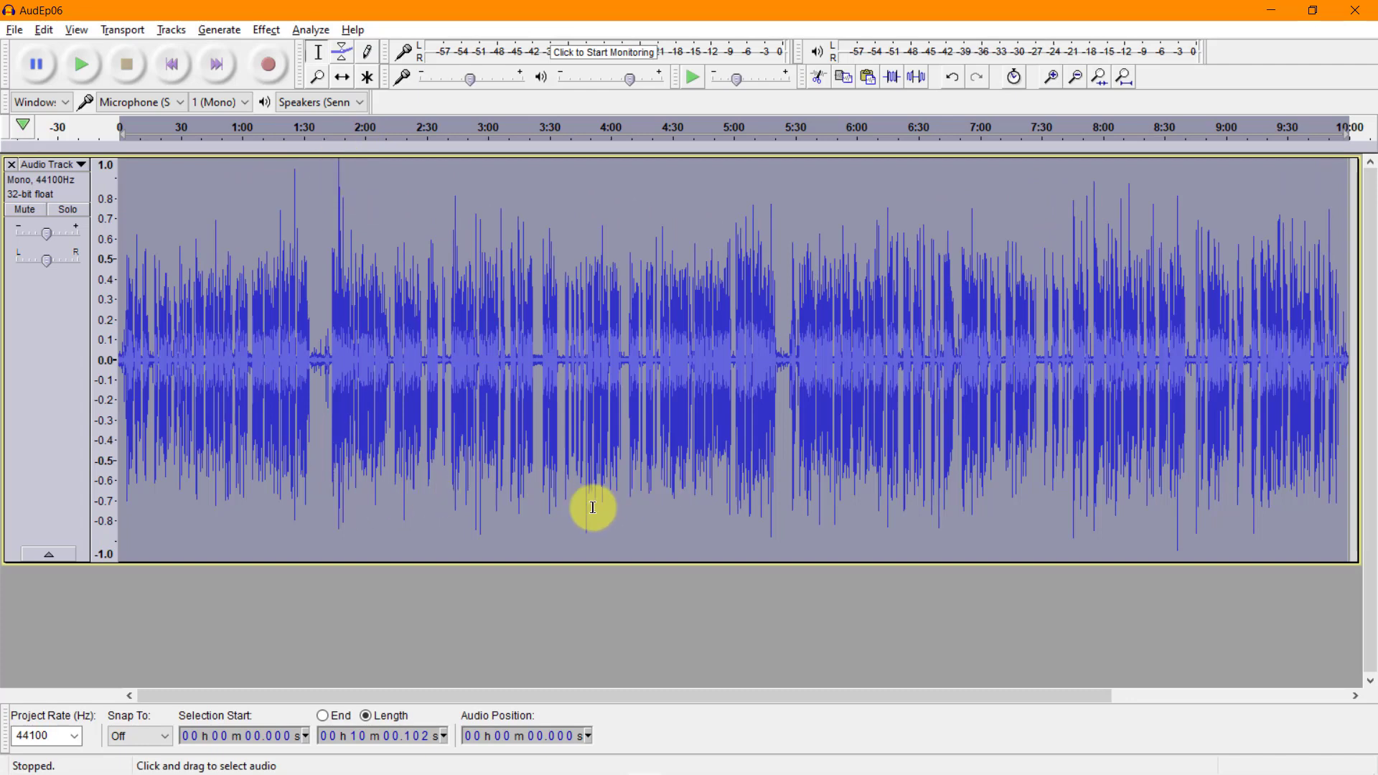
# - Apply the Limiter to the whole track as Hard Clip at -3.00 dB with 10 ms hold and no make-up gain, trying Soft Limit in between
pyautogui.click(266, 30)
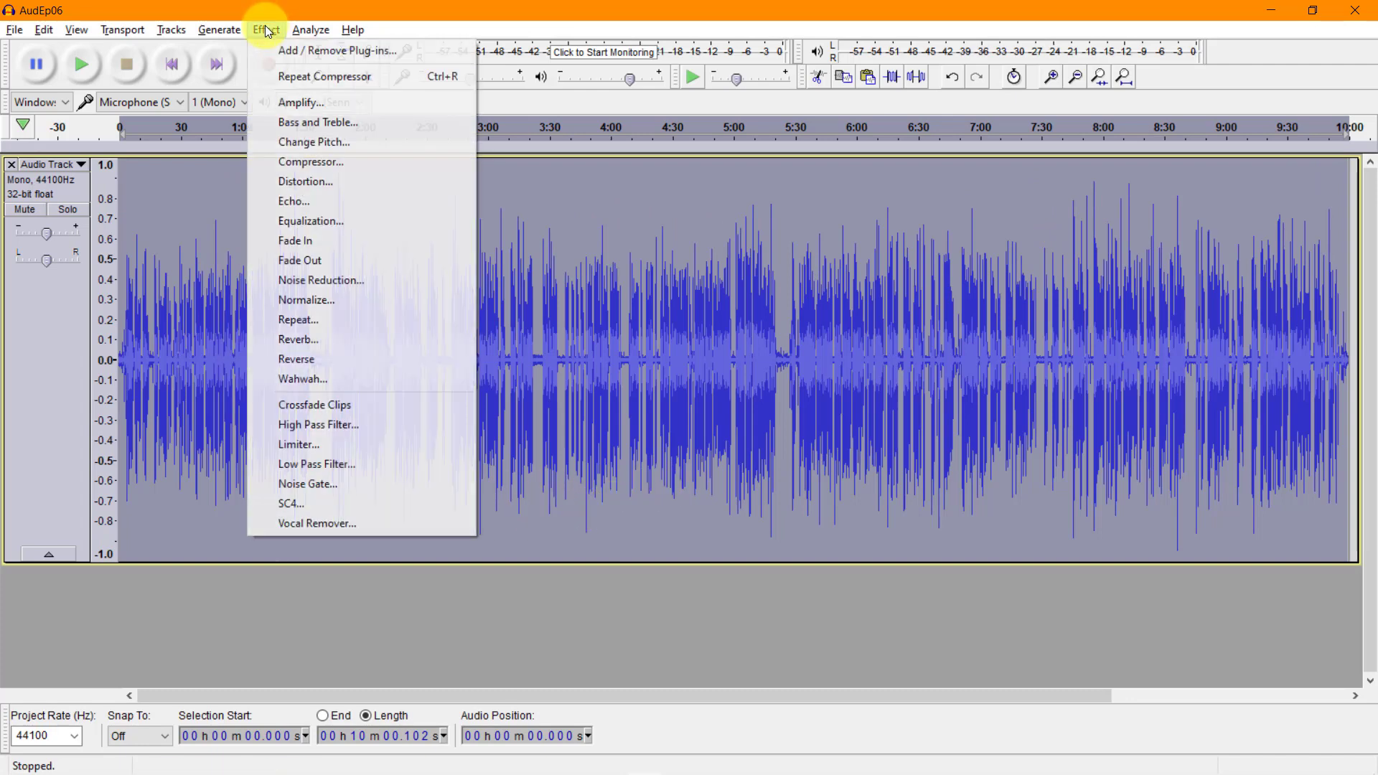
pyautogui.click(300, 447)
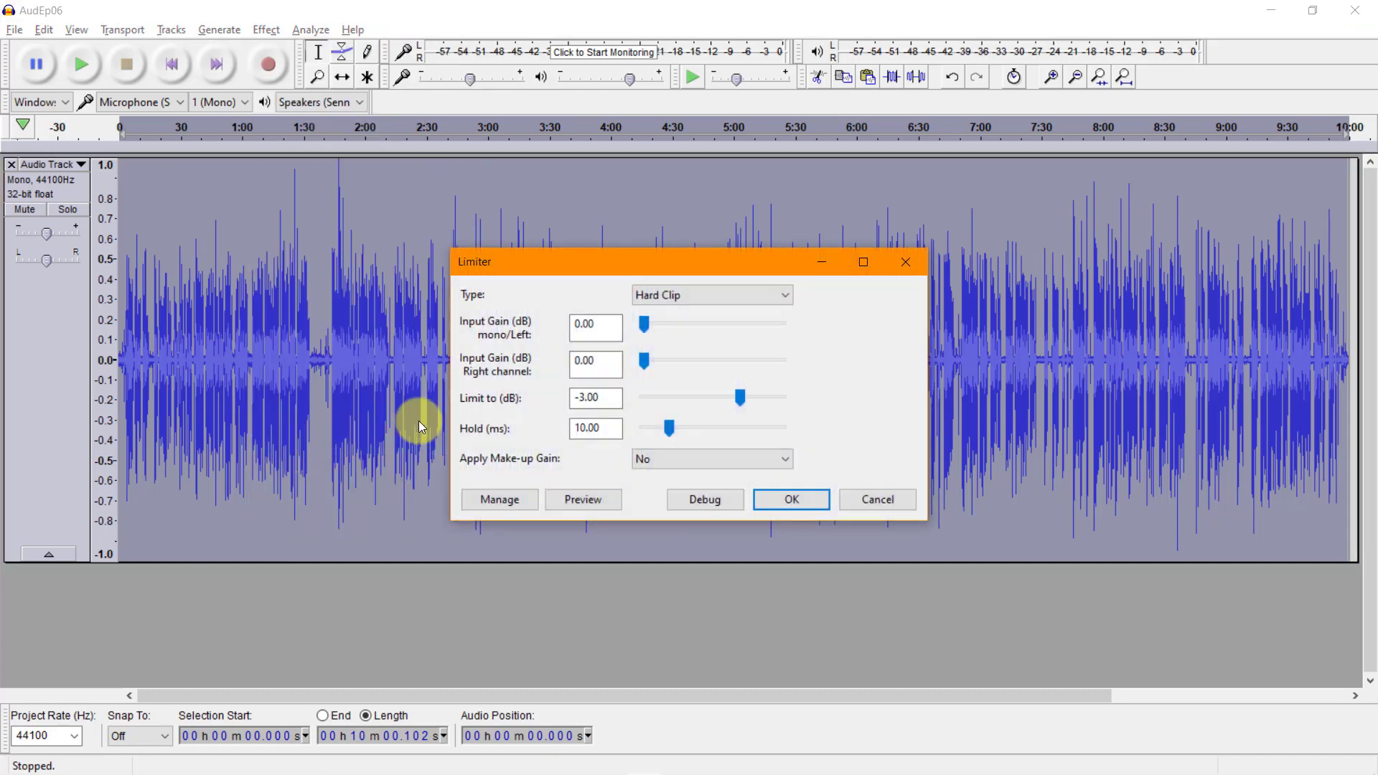
pyautogui.click(783, 294)
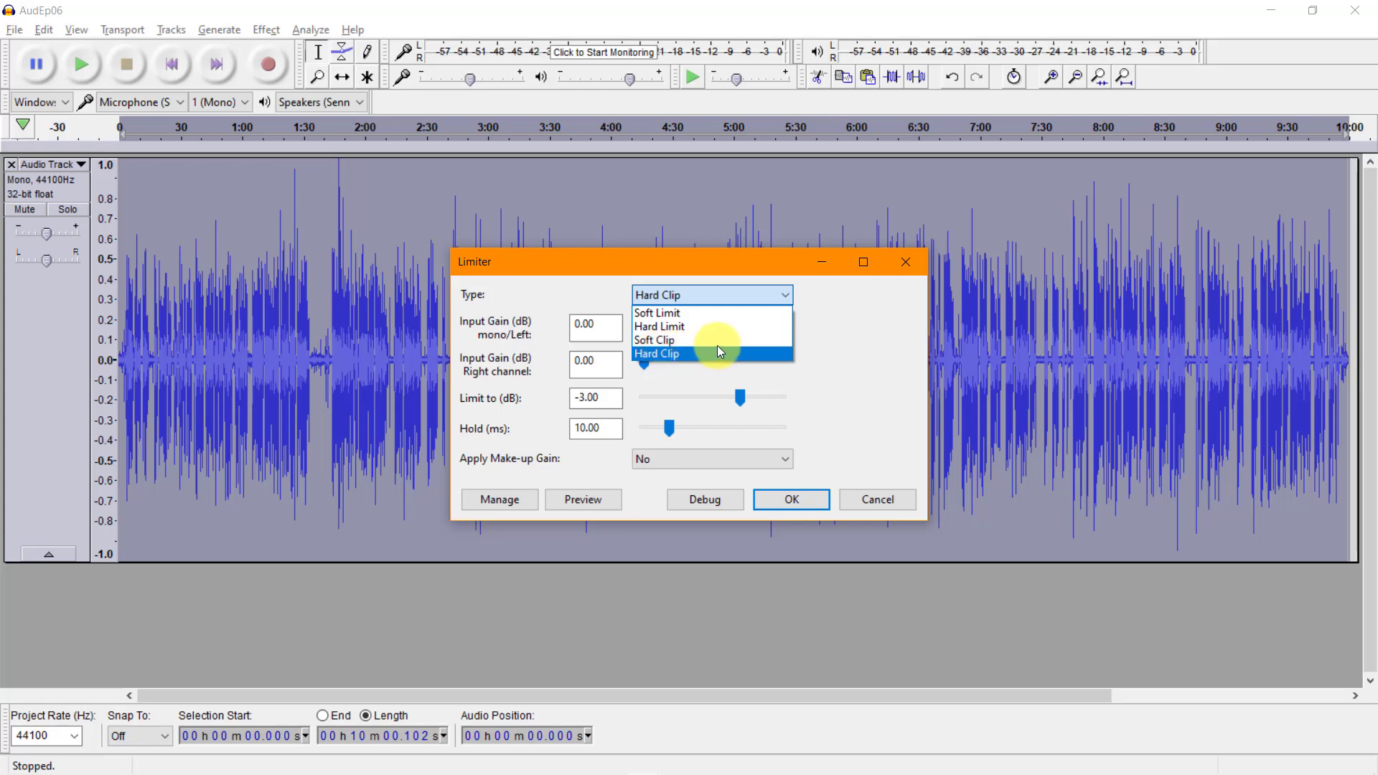
pyautogui.click(691, 313)
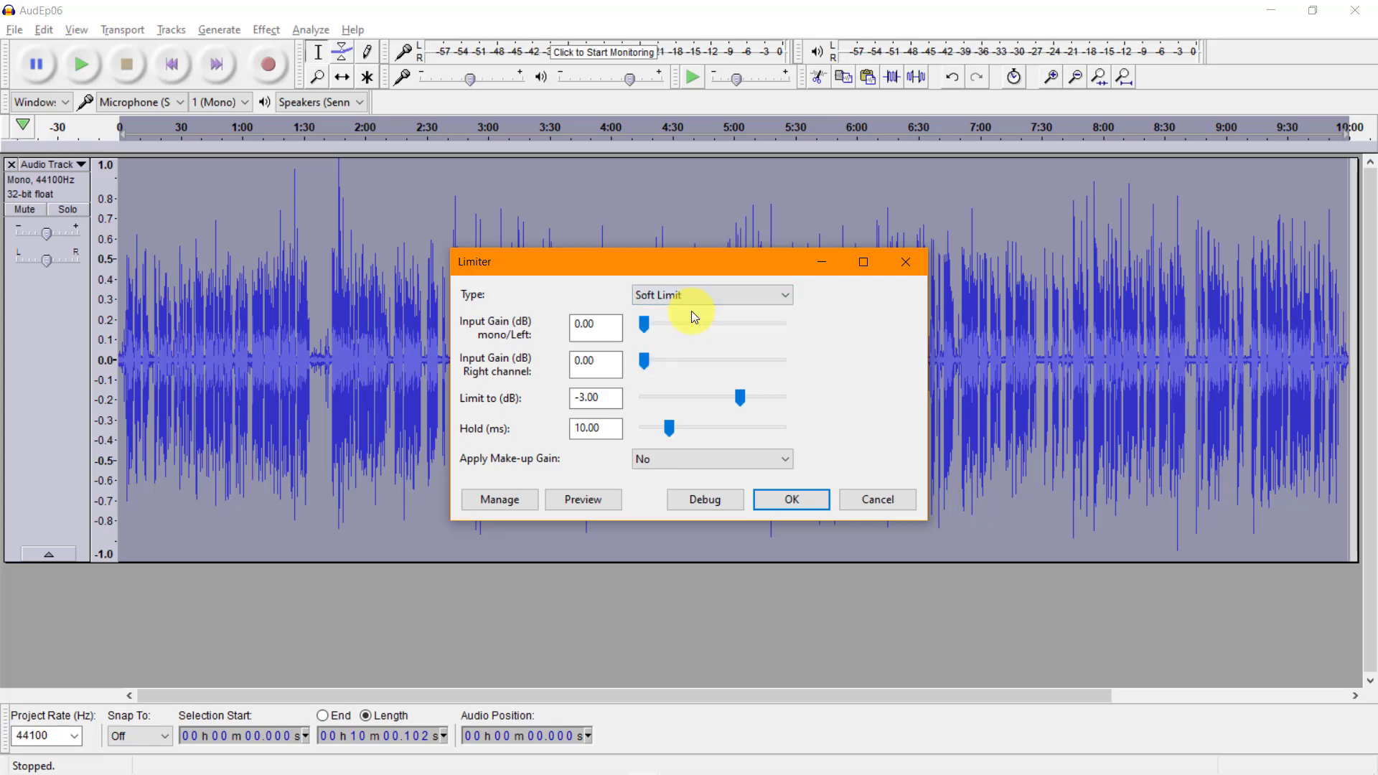
pyautogui.click(790, 300)
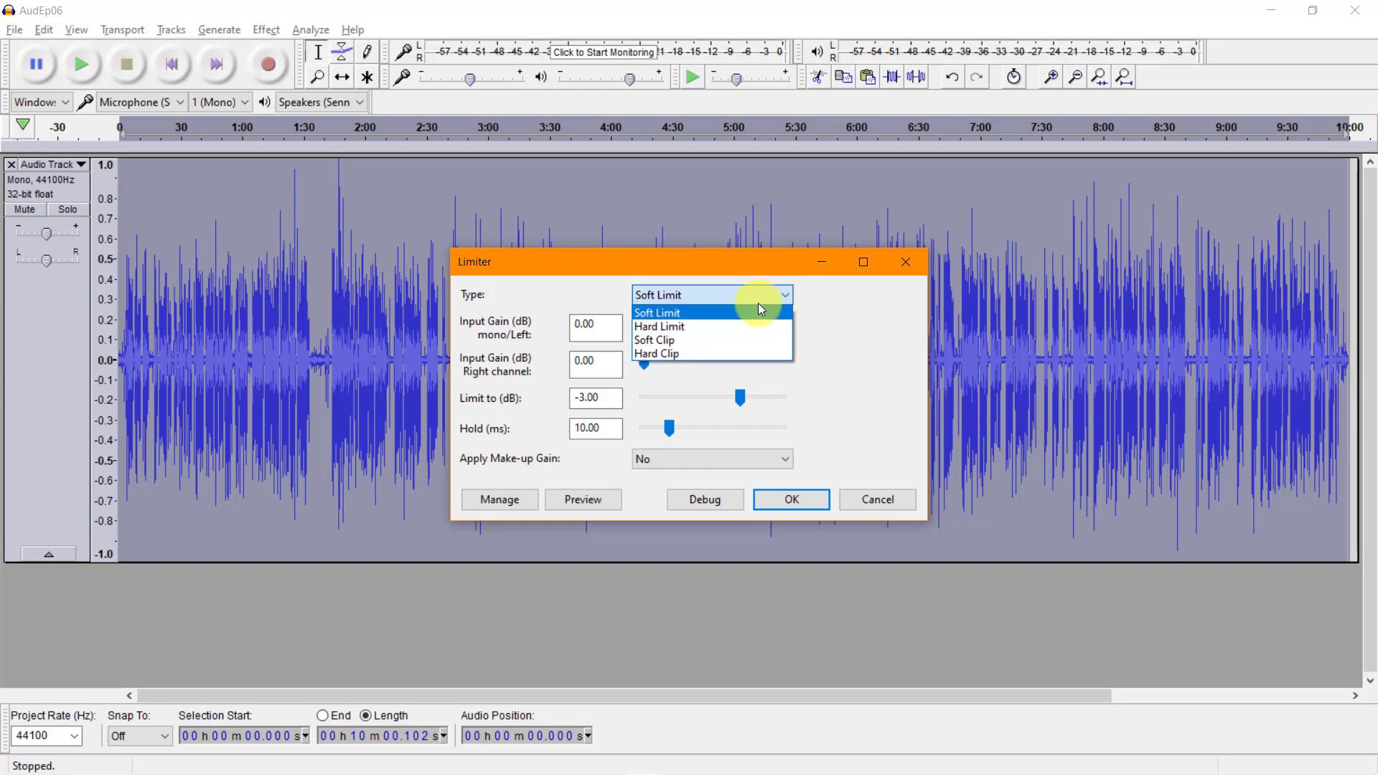
pyautogui.click(677, 354)
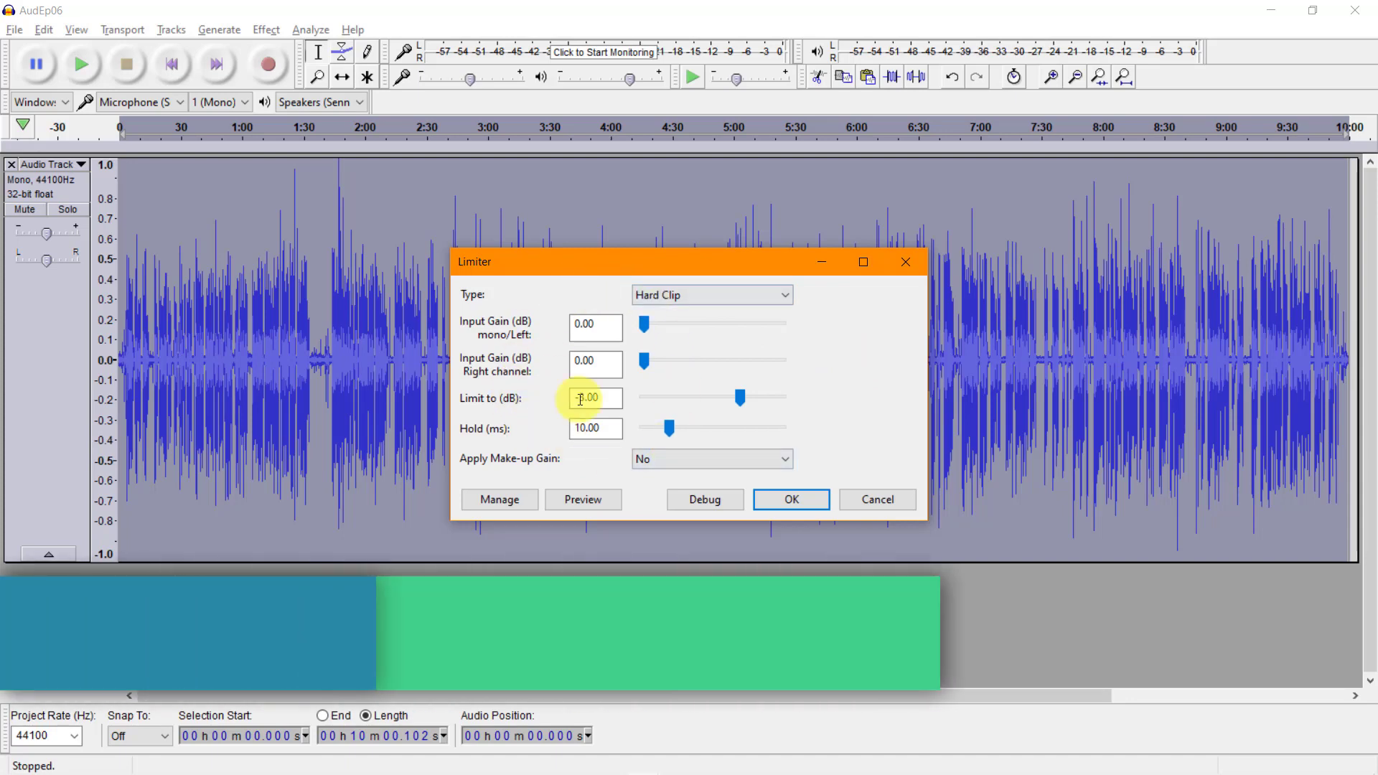
pyautogui.click(798, 499)
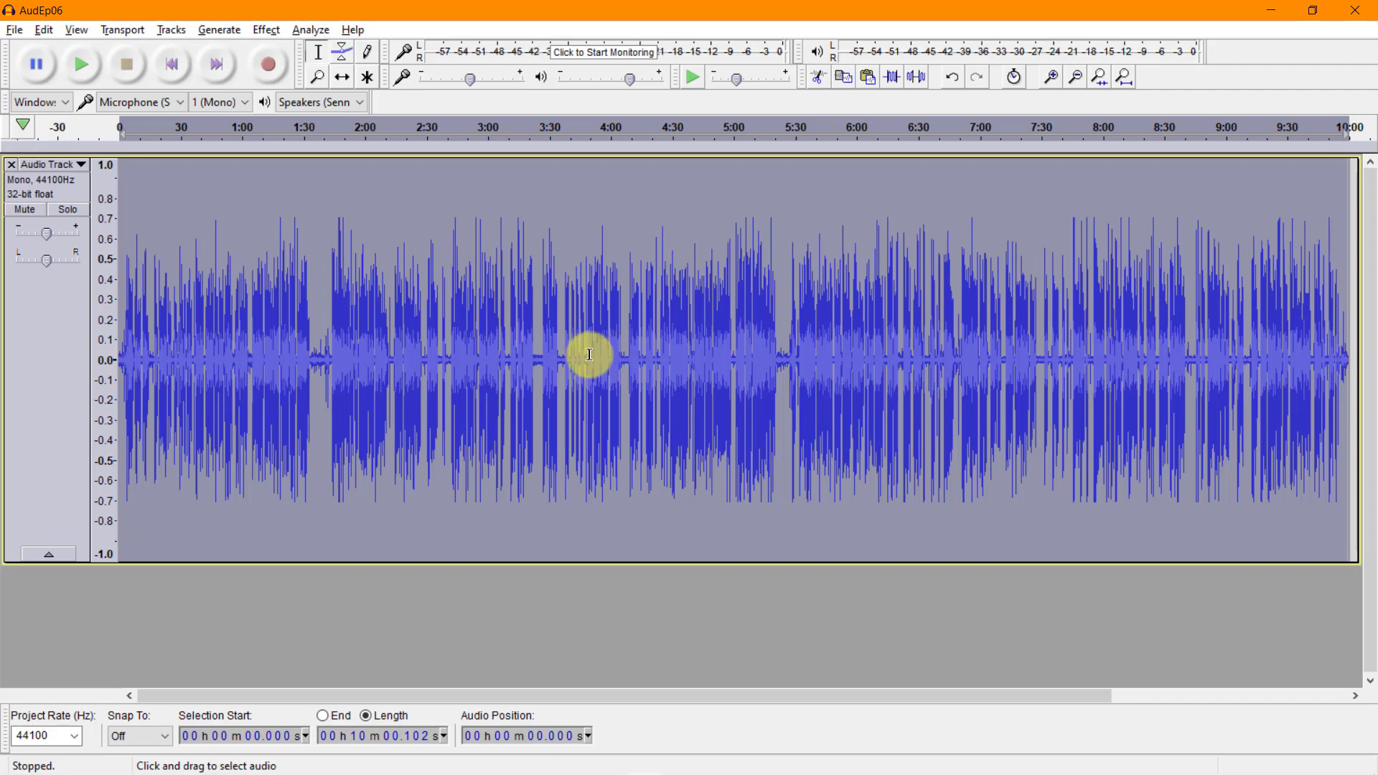
# - Select about 0.2 s of silence near 19.3 s between spoken passages and capture it as the noise profile for Noise Reduction
pyautogui.click(125, 320)
pyautogui.press('Home')
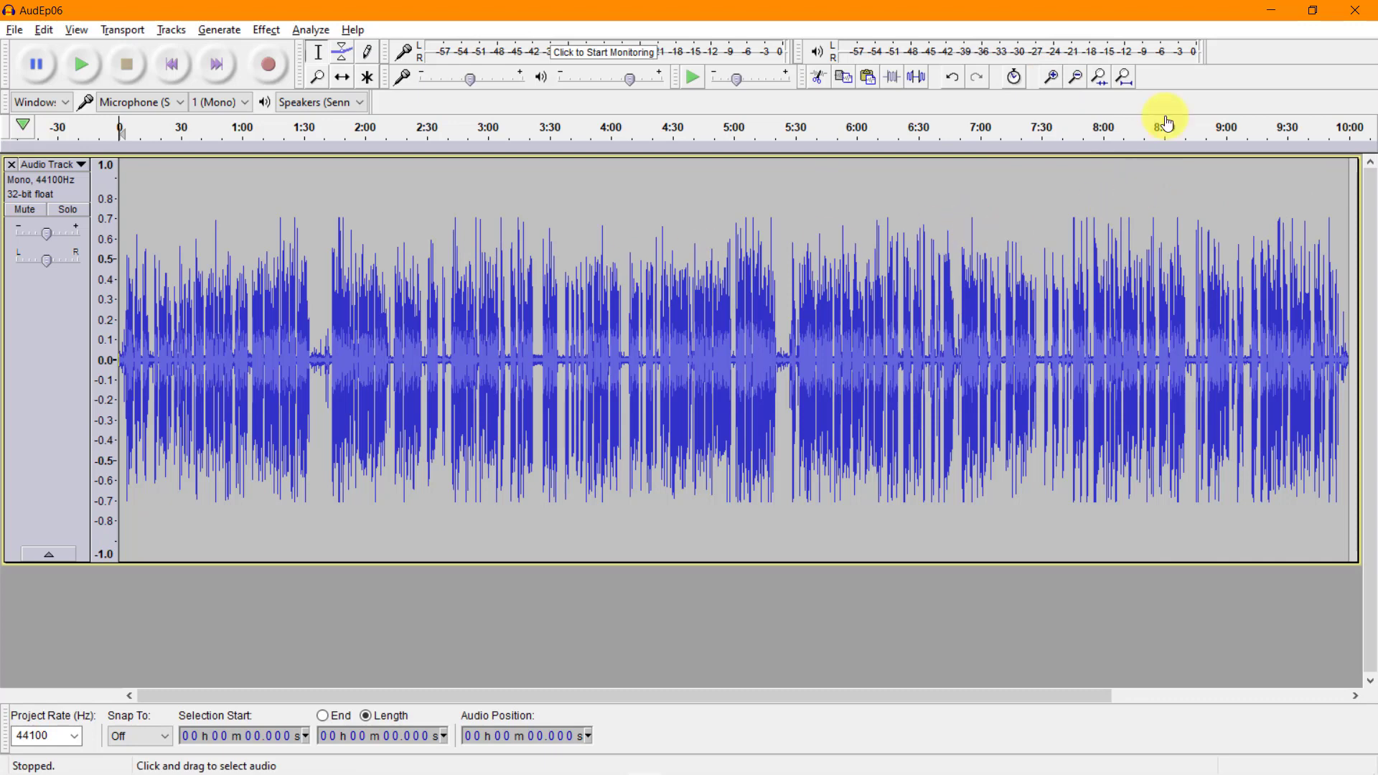
pyautogui.click(1052, 77)
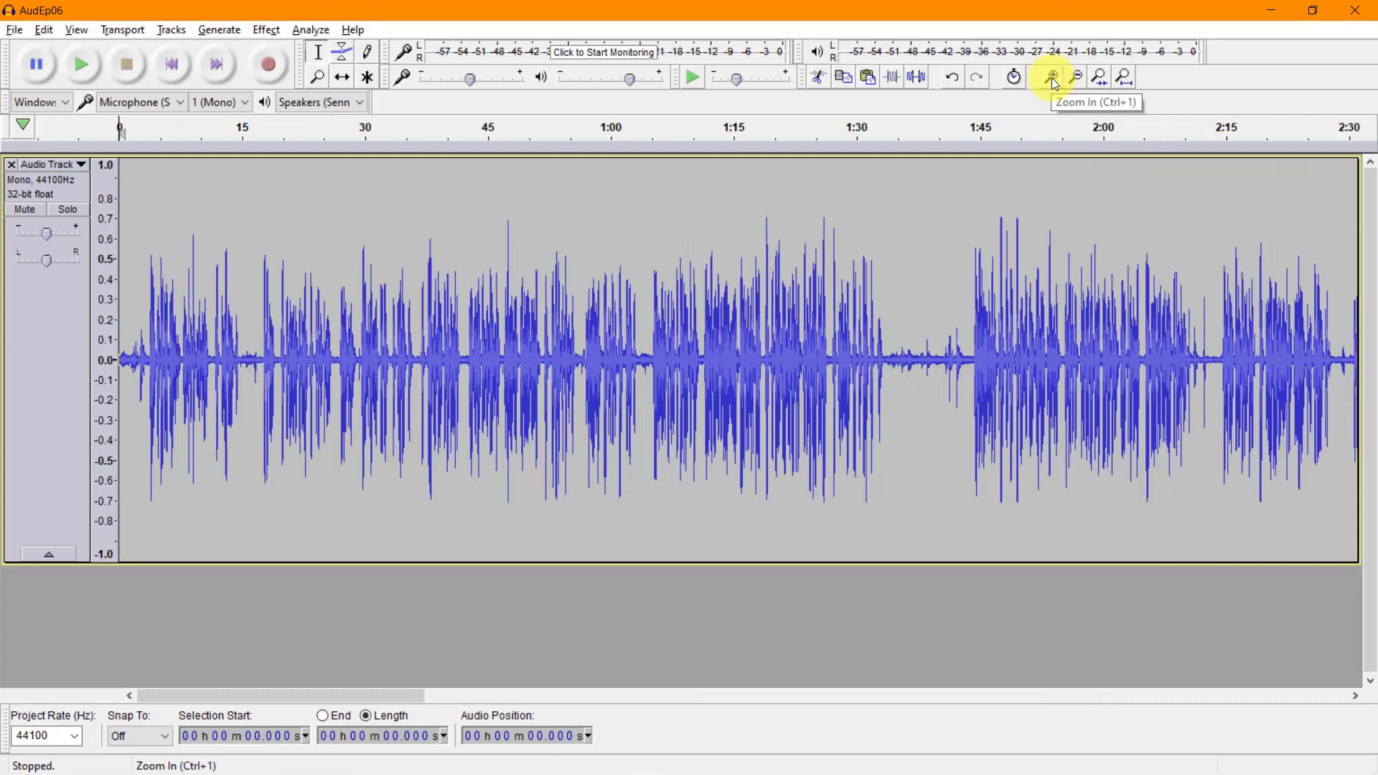
pyautogui.click(1052, 78)
pyautogui.click(1052, 78)
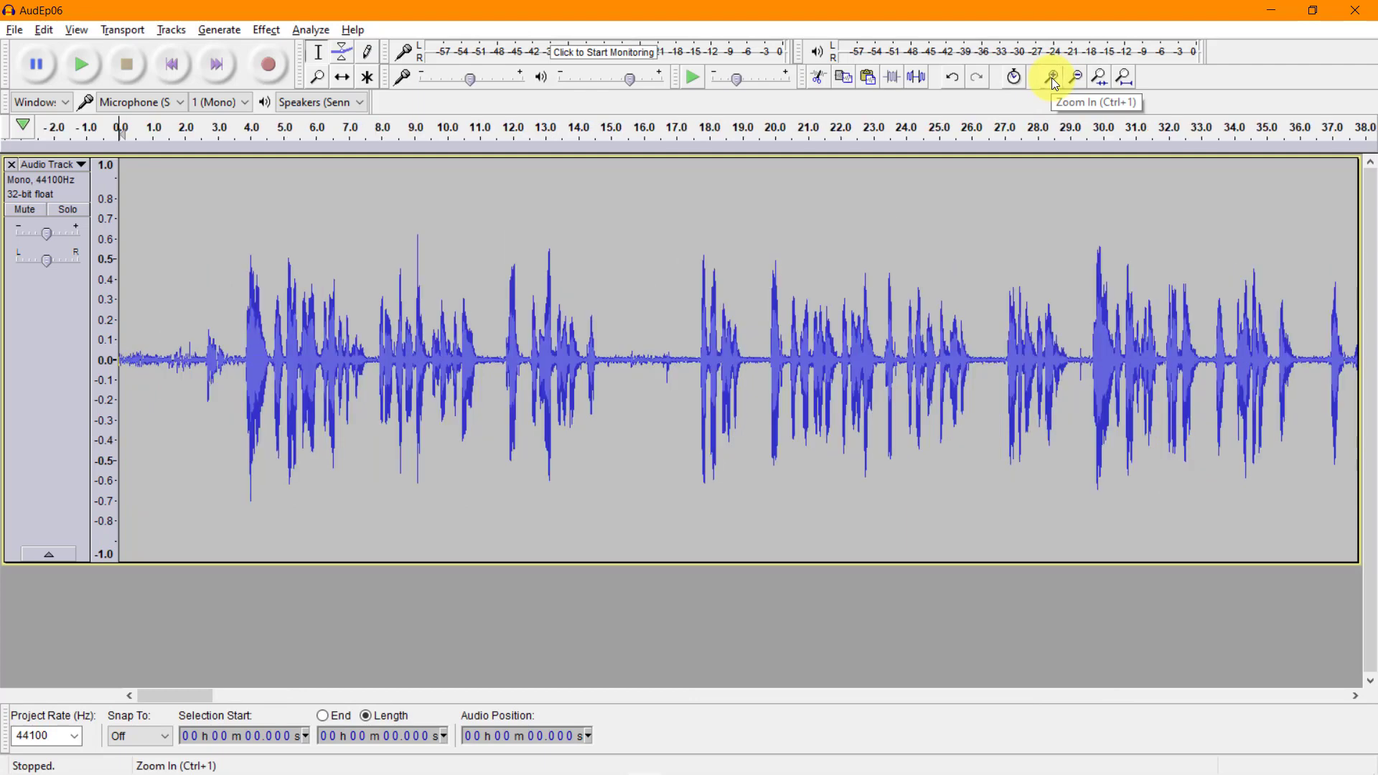
pyautogui.click(1052, 77)
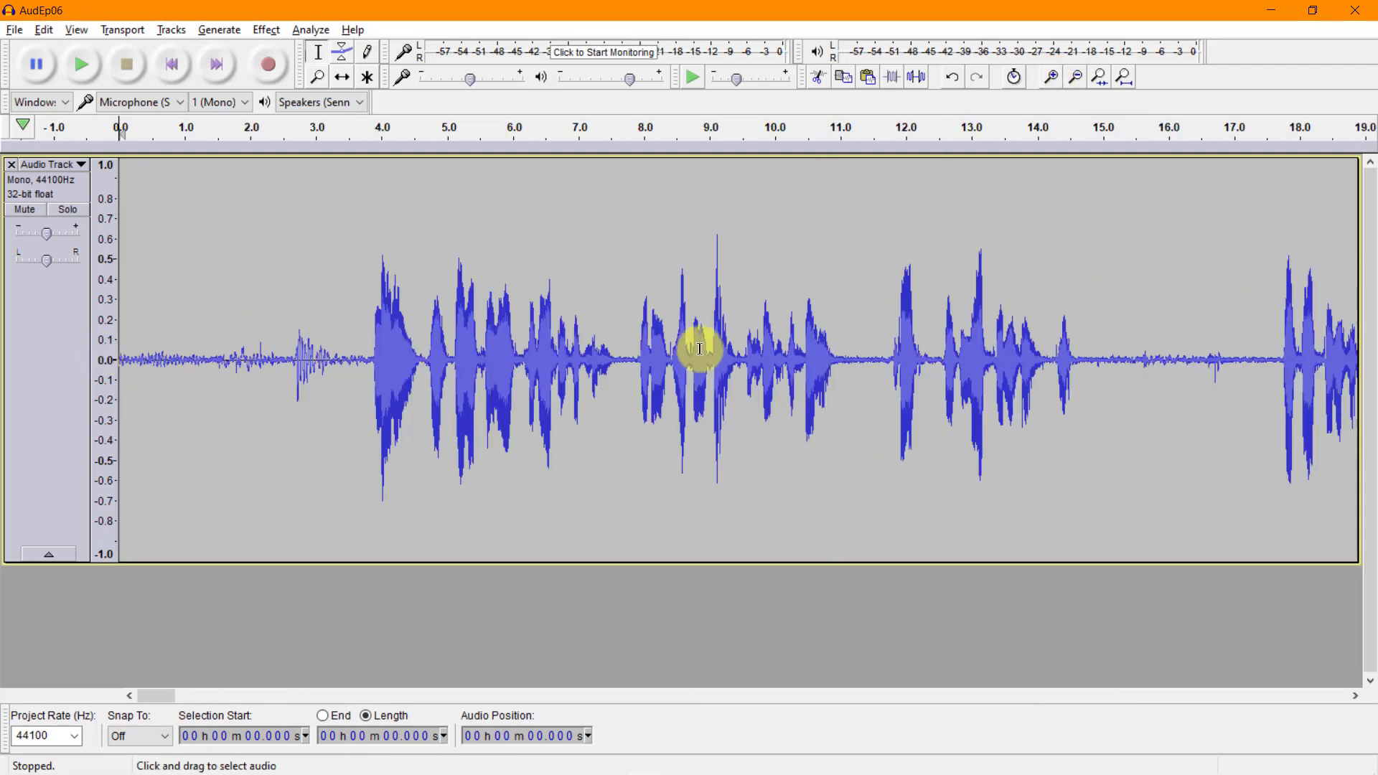
pyautogui.click(1074, 78)
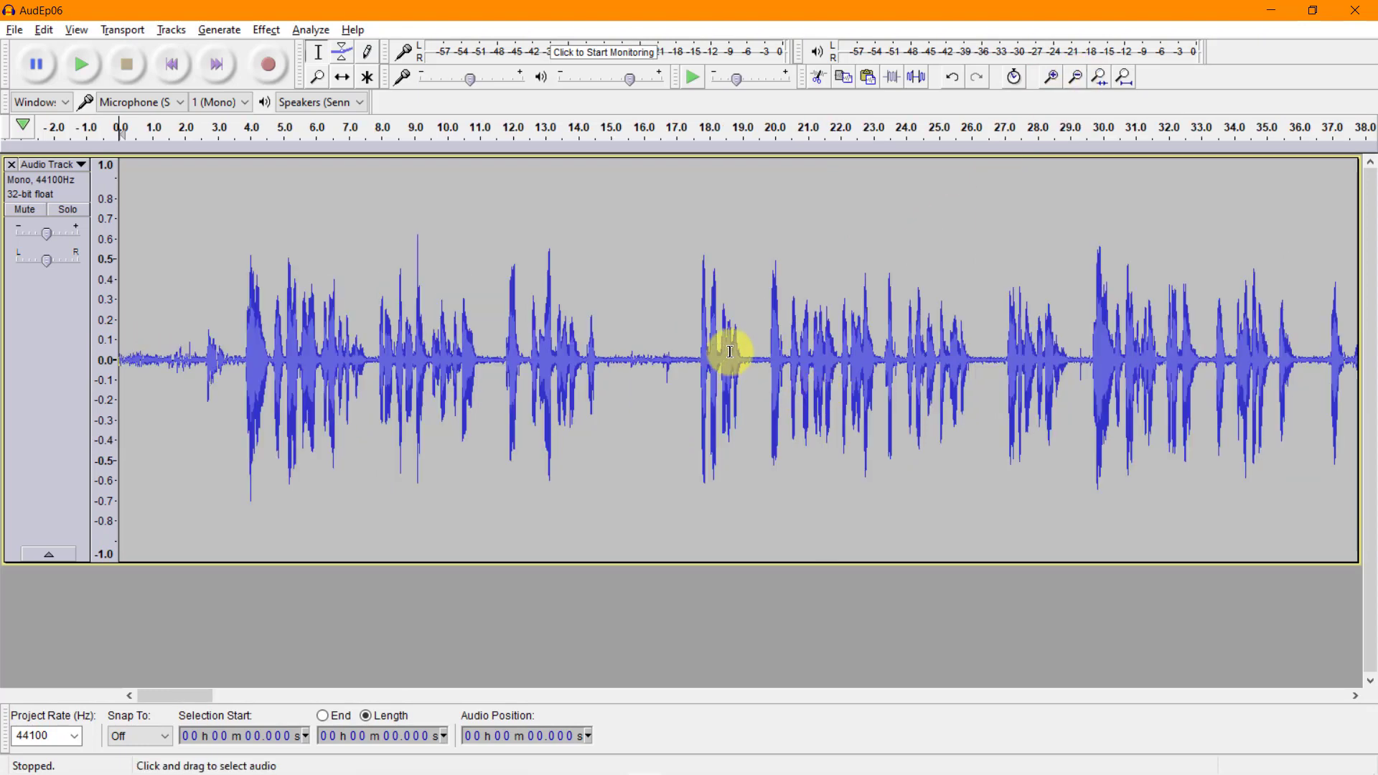
pyautogui.moveTo(751, 354); pyautogui.dragTo(760, 356)
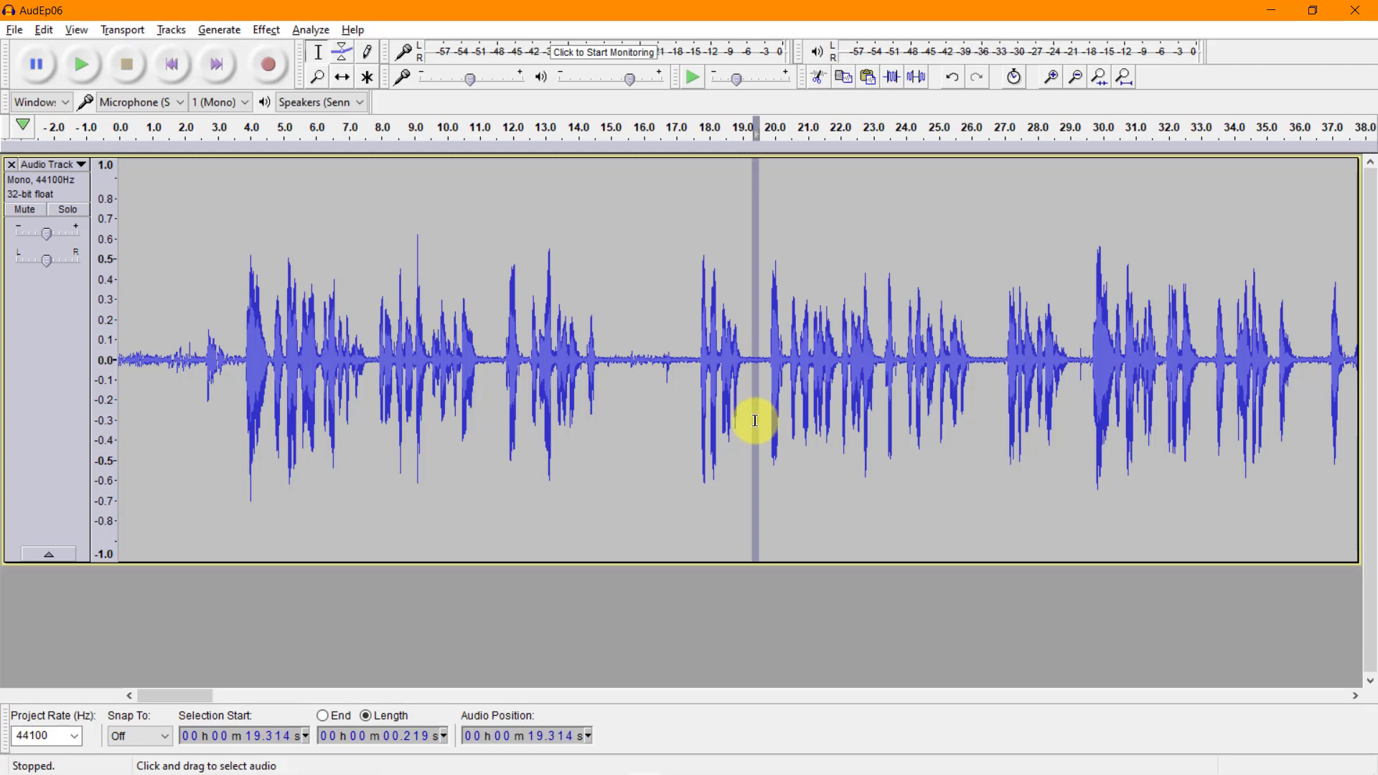
pyautogui.click(262, 32)
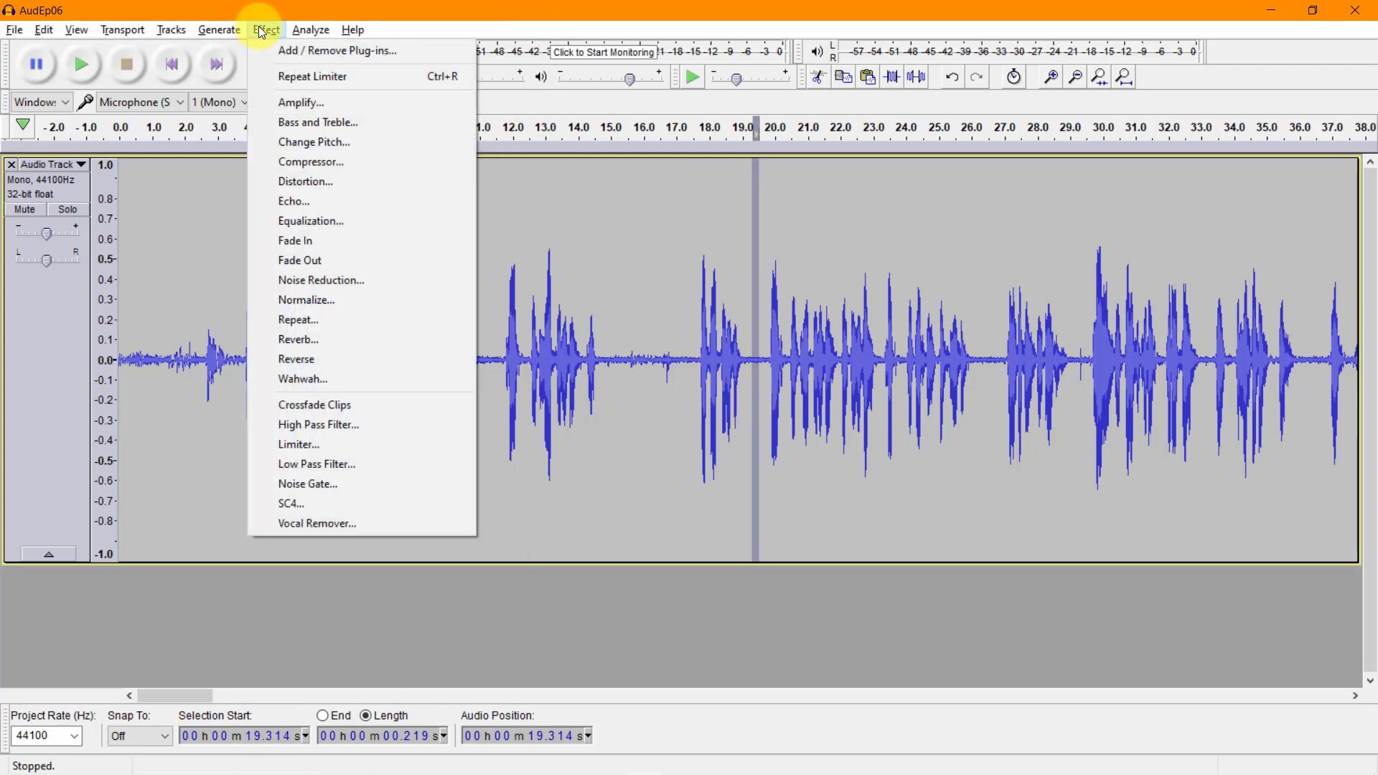
pyautogui.click(328, 280)
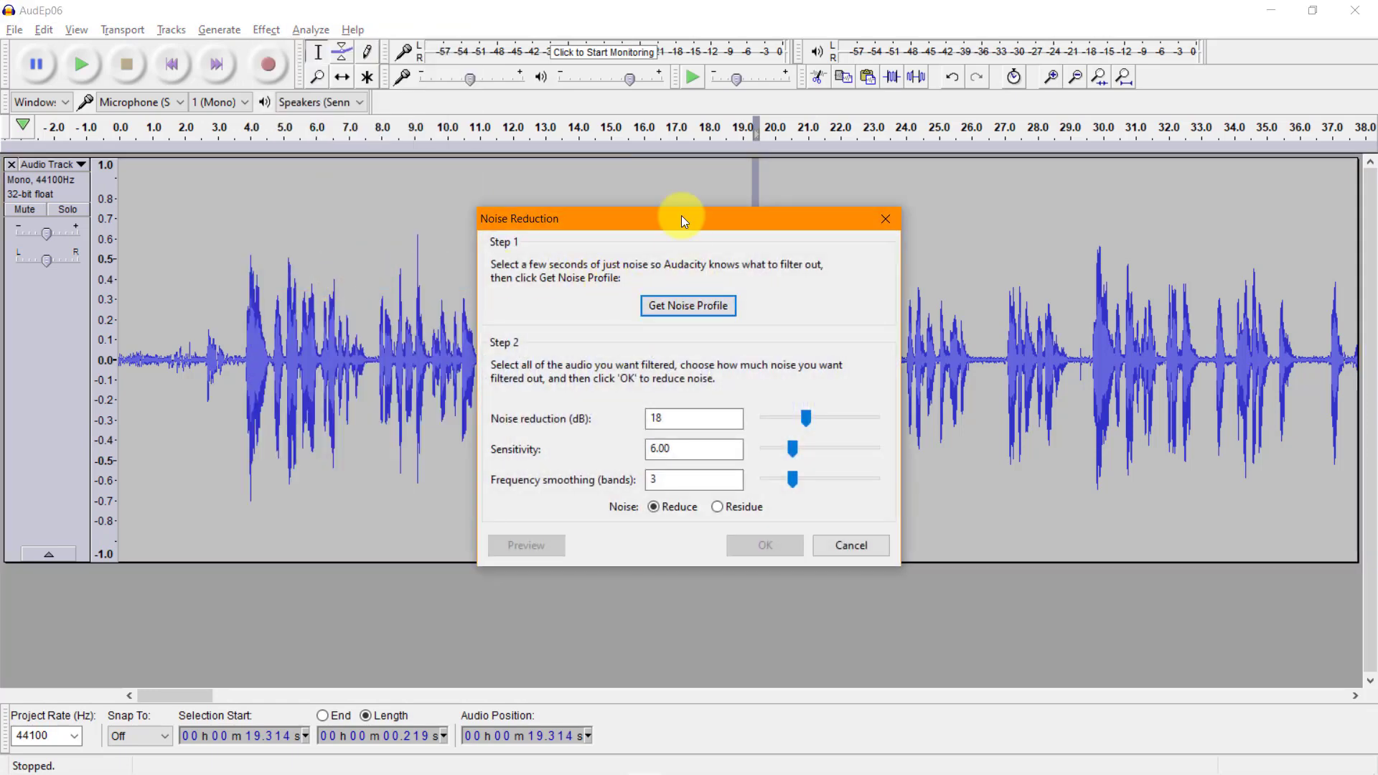
pyautogui.moveTo(681, 216); pyautogui.dragTo(411, 172)
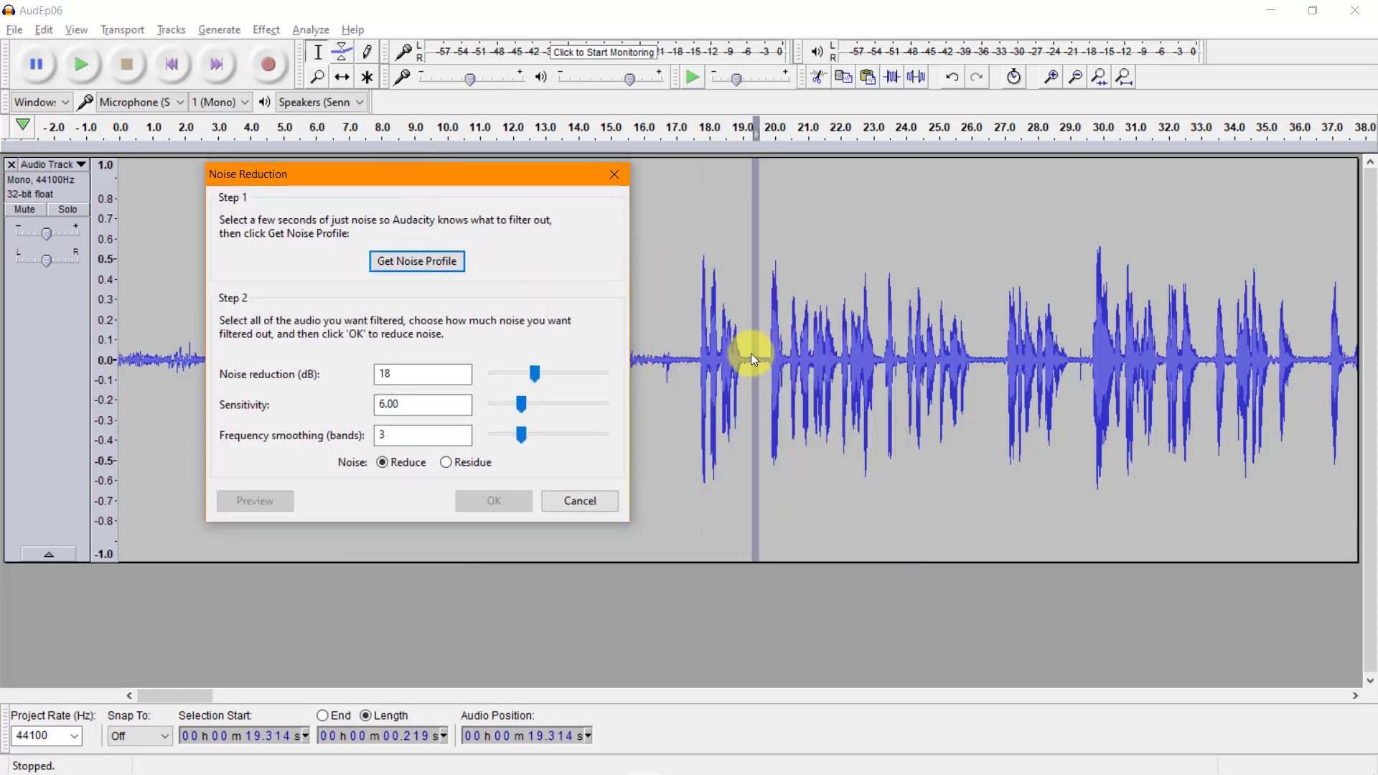
pyautogui.click(423, 261)
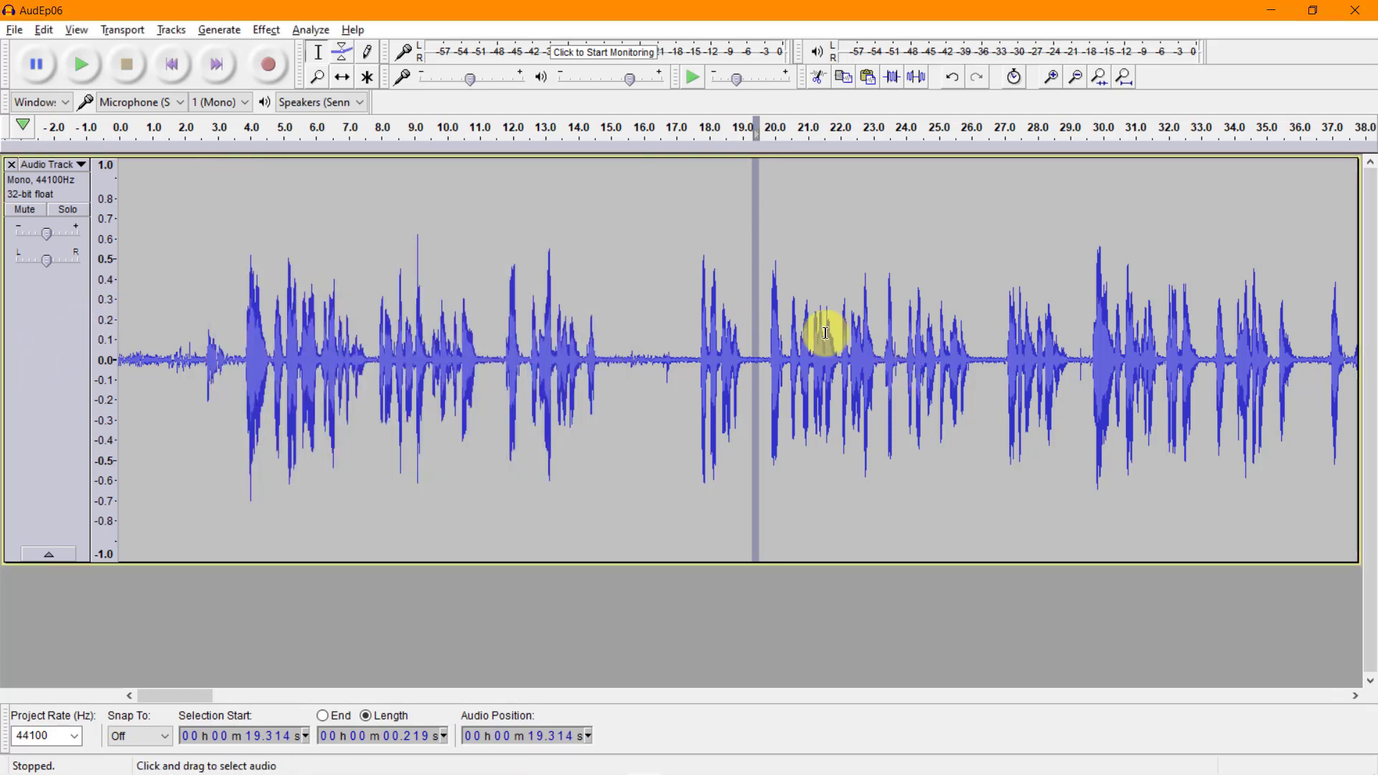
# - Apply Noise Reduction to the whole track with 18 dB reduction, sensitivity 6.00 and 3 frequency smoothing bands
pyautogui.click(40, 316)
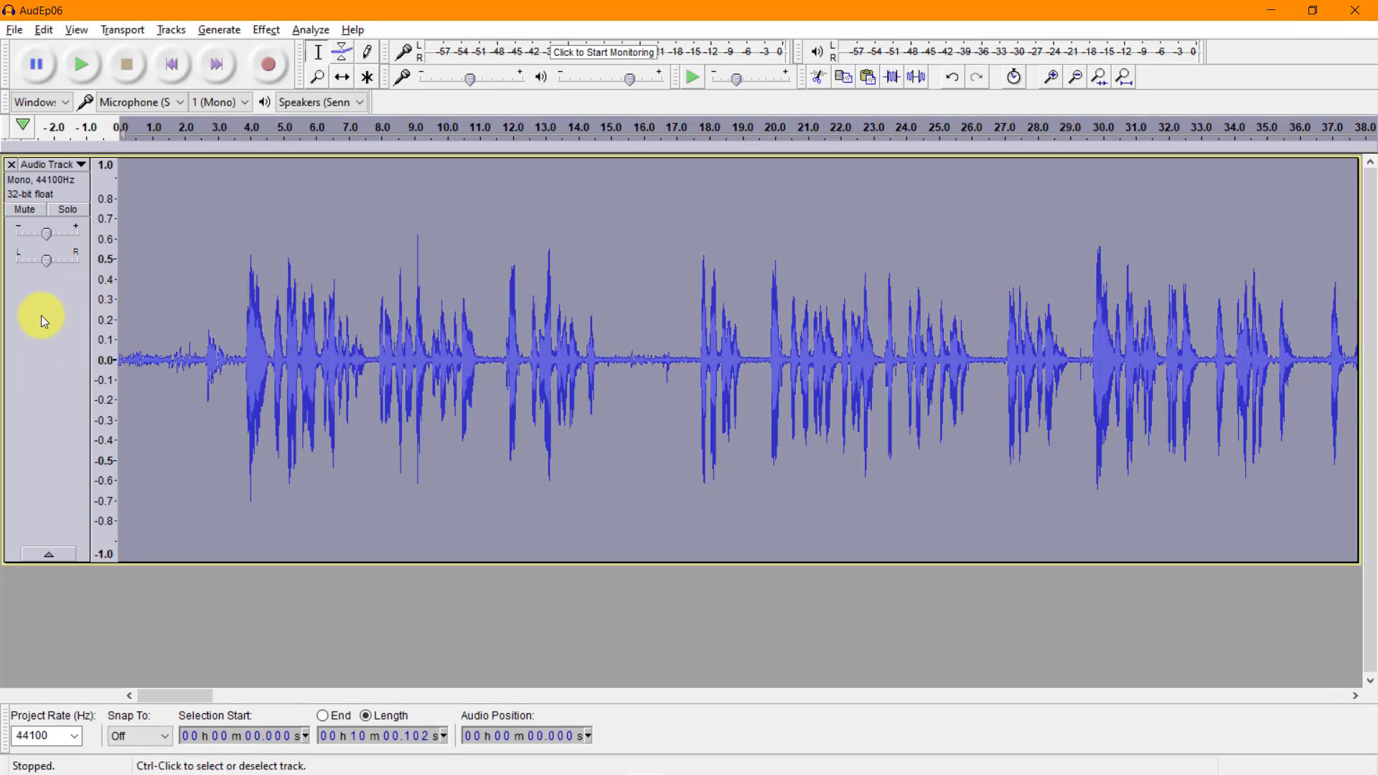
pyautogui.click(265, 29)
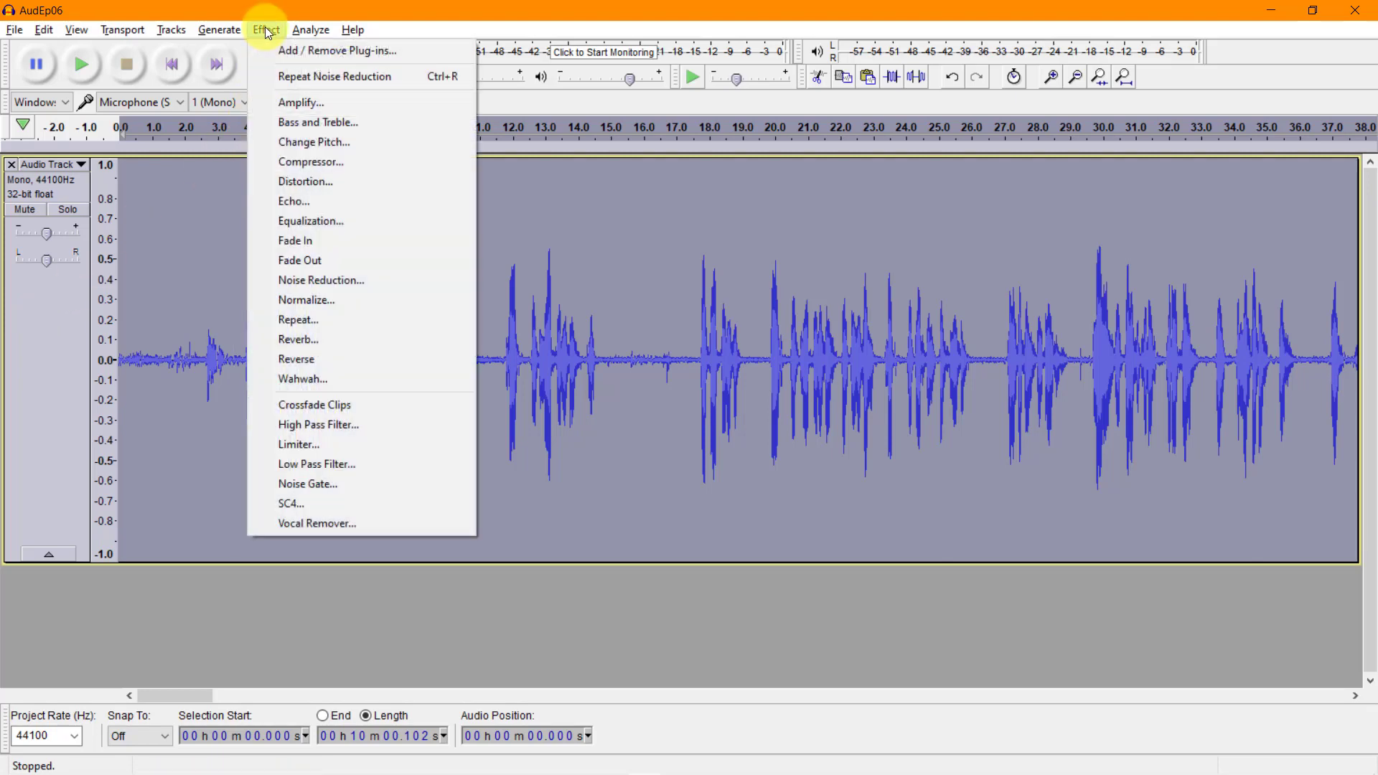
pyautogui.click(344, 279)
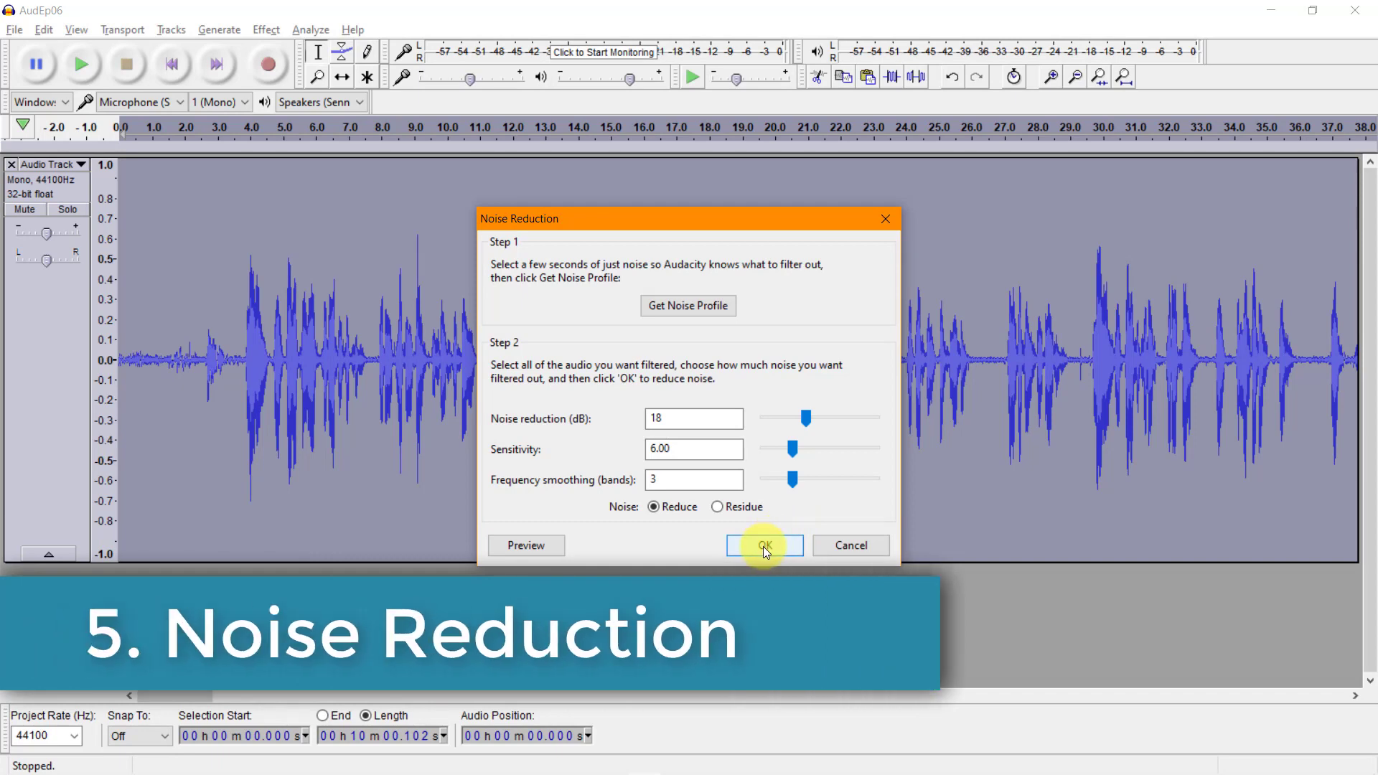
pyautogui.click(764, 546)
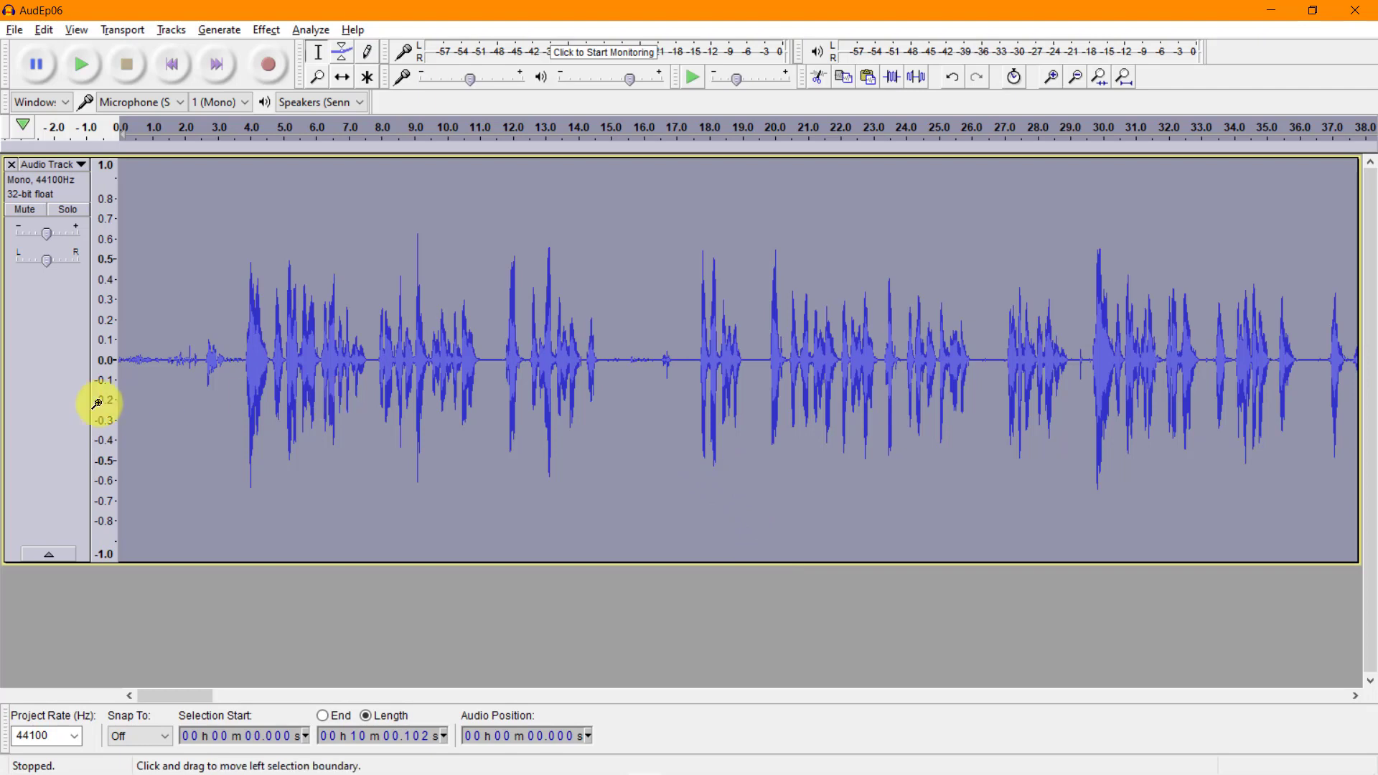
# - Normalize the whole track to a maximum amplitude of -1.0 dB with DC offset removal
pyautogui.click(273, 31)
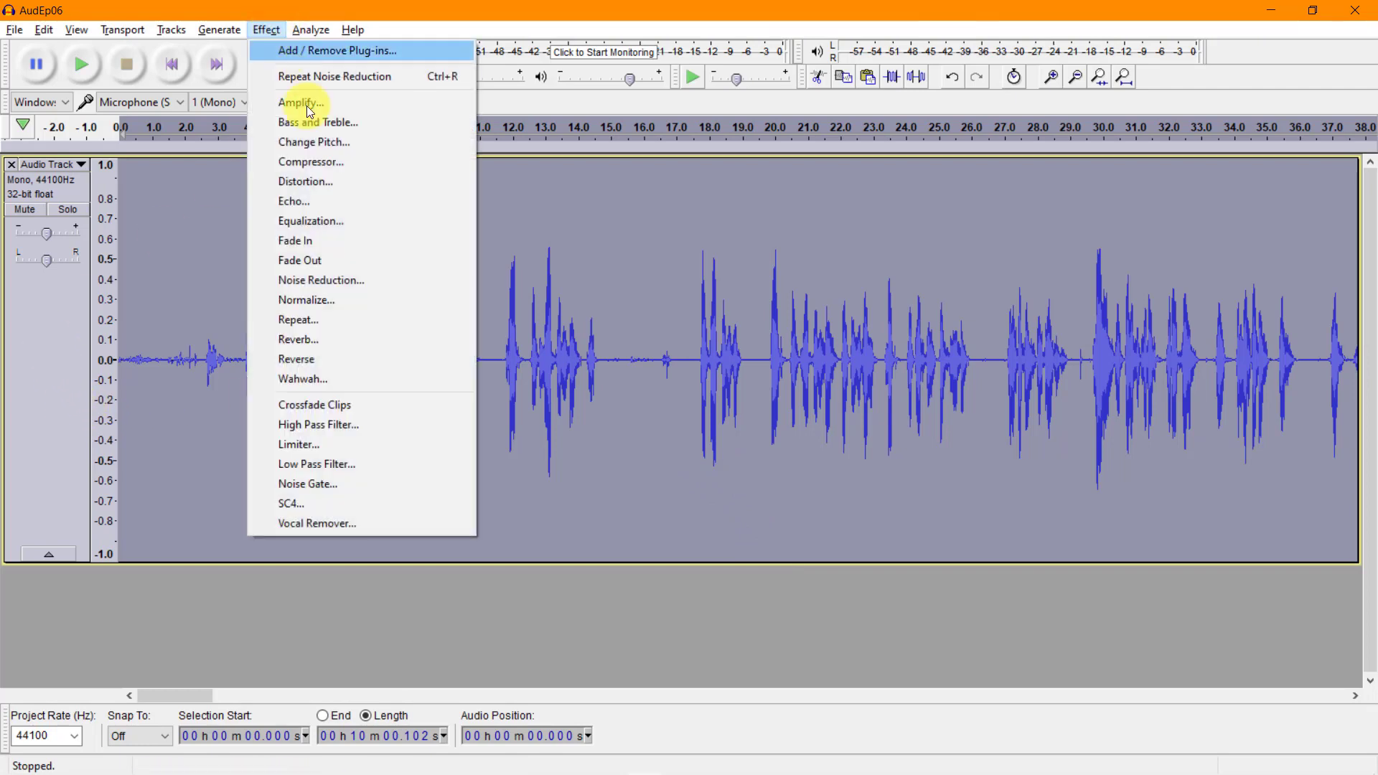
pyautogui.click(320, 301)
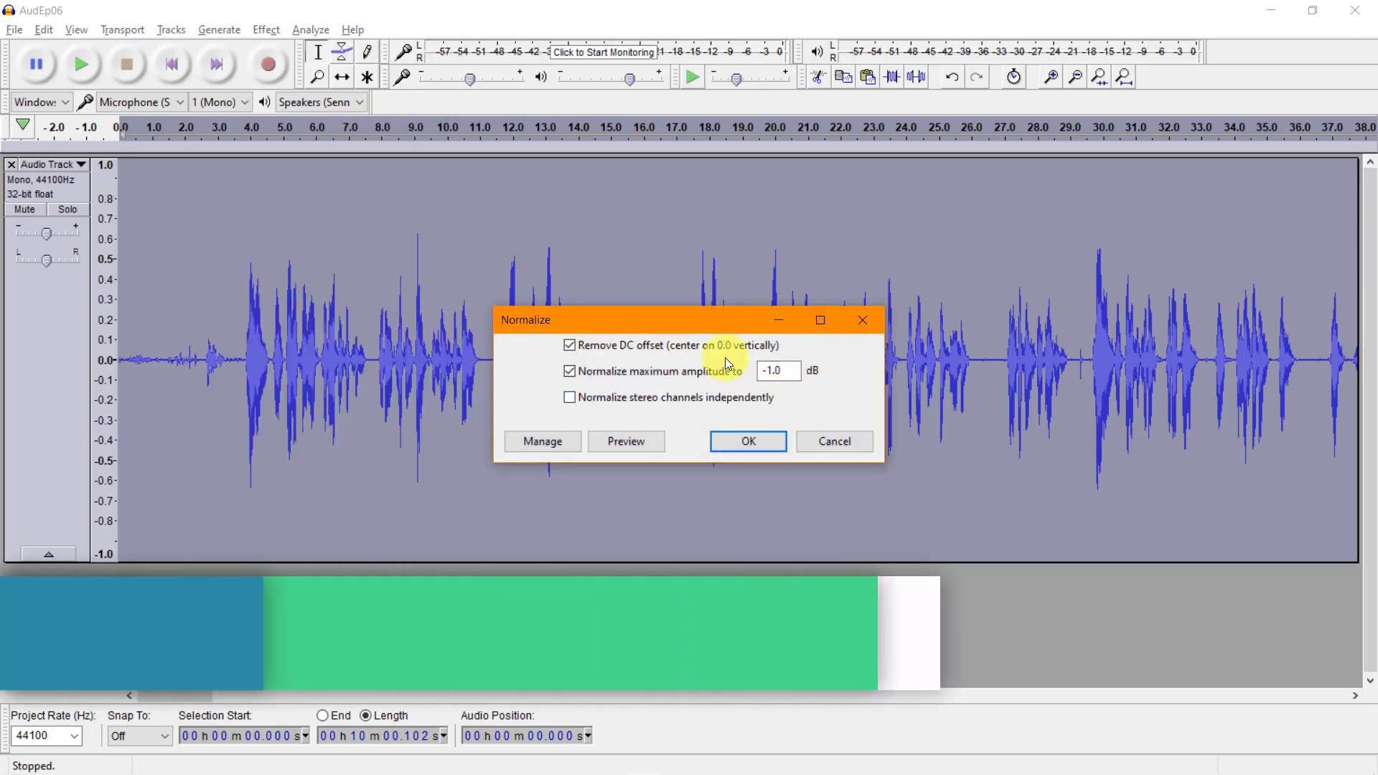
pyautogui.click(748, 441)
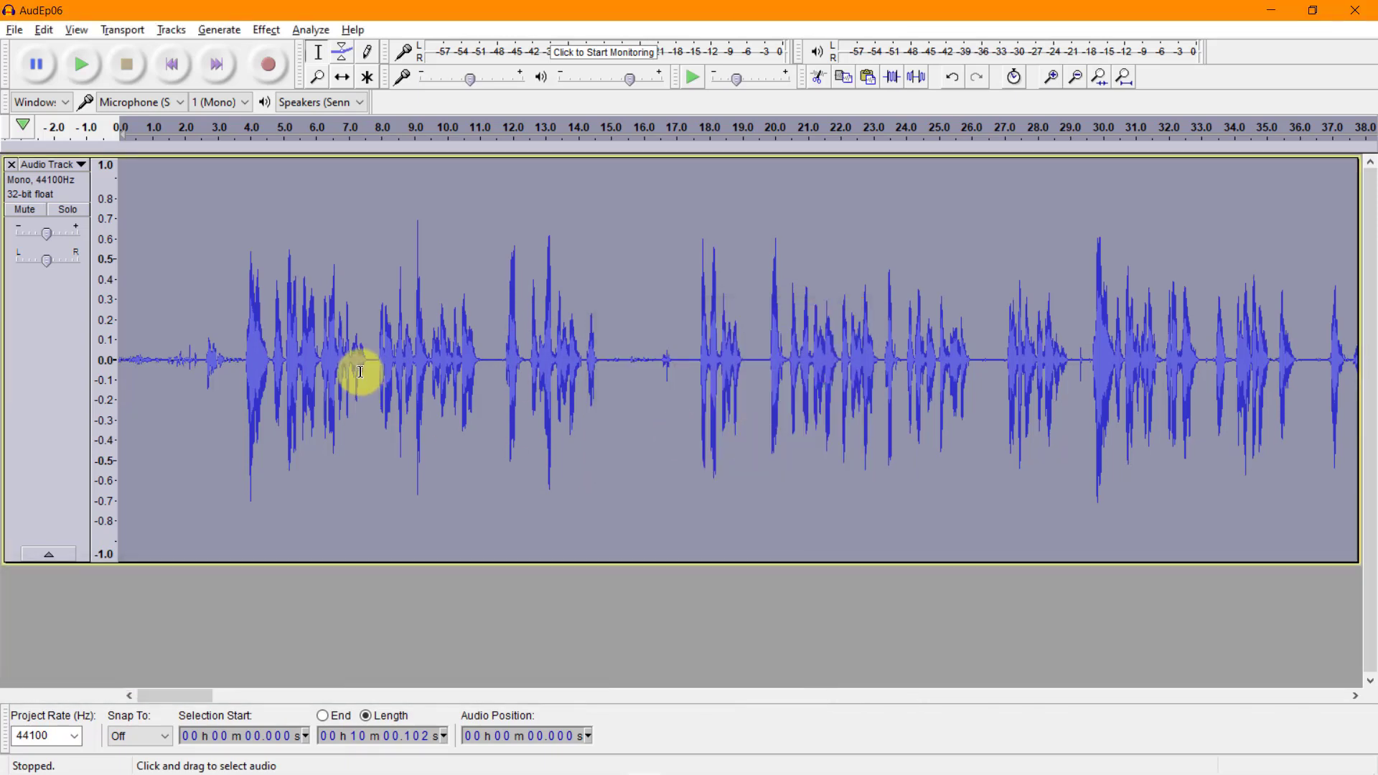
# - Fit the whole track in view and apply the Limiter a second time with Hard Clip at -3.00 dB and 10 ms hold
pyautogui.click(1127, 77)
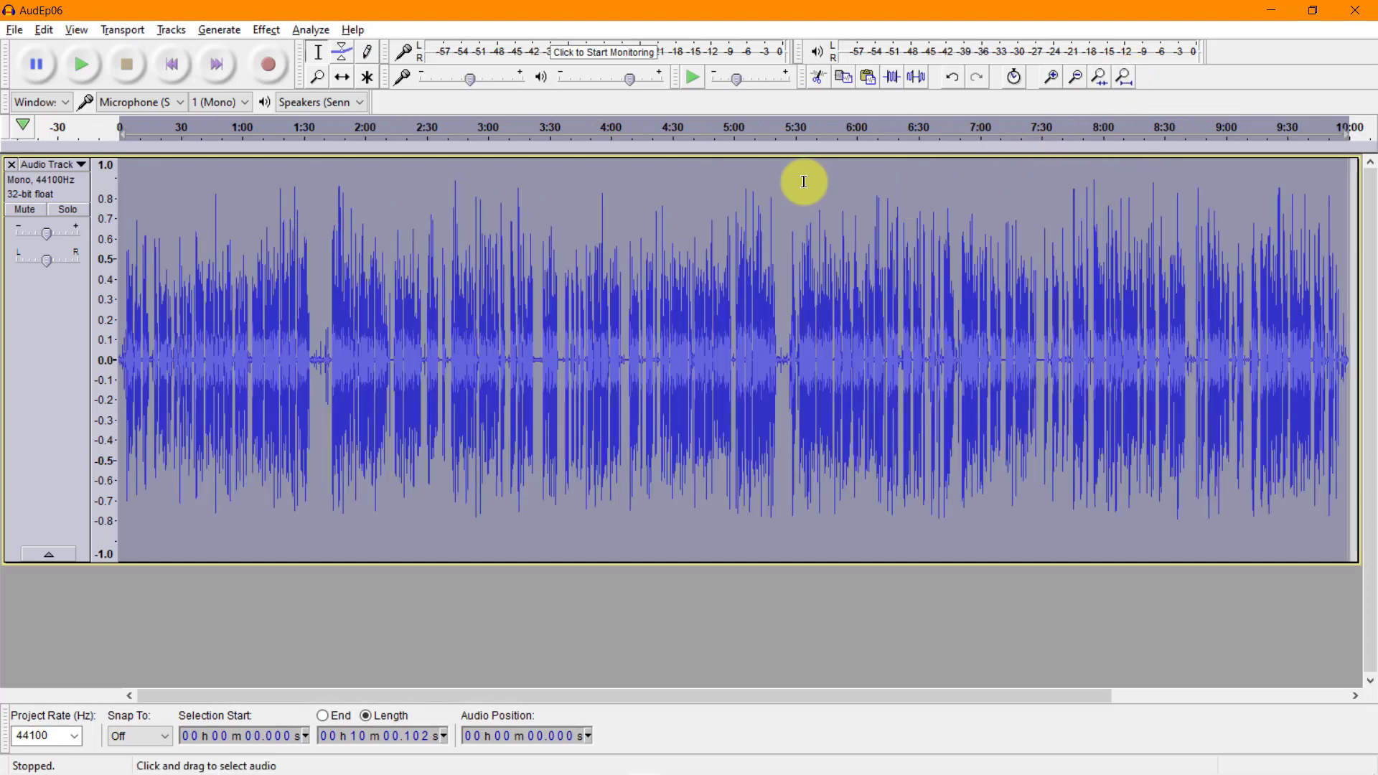
pyautogui.click(265, 31)
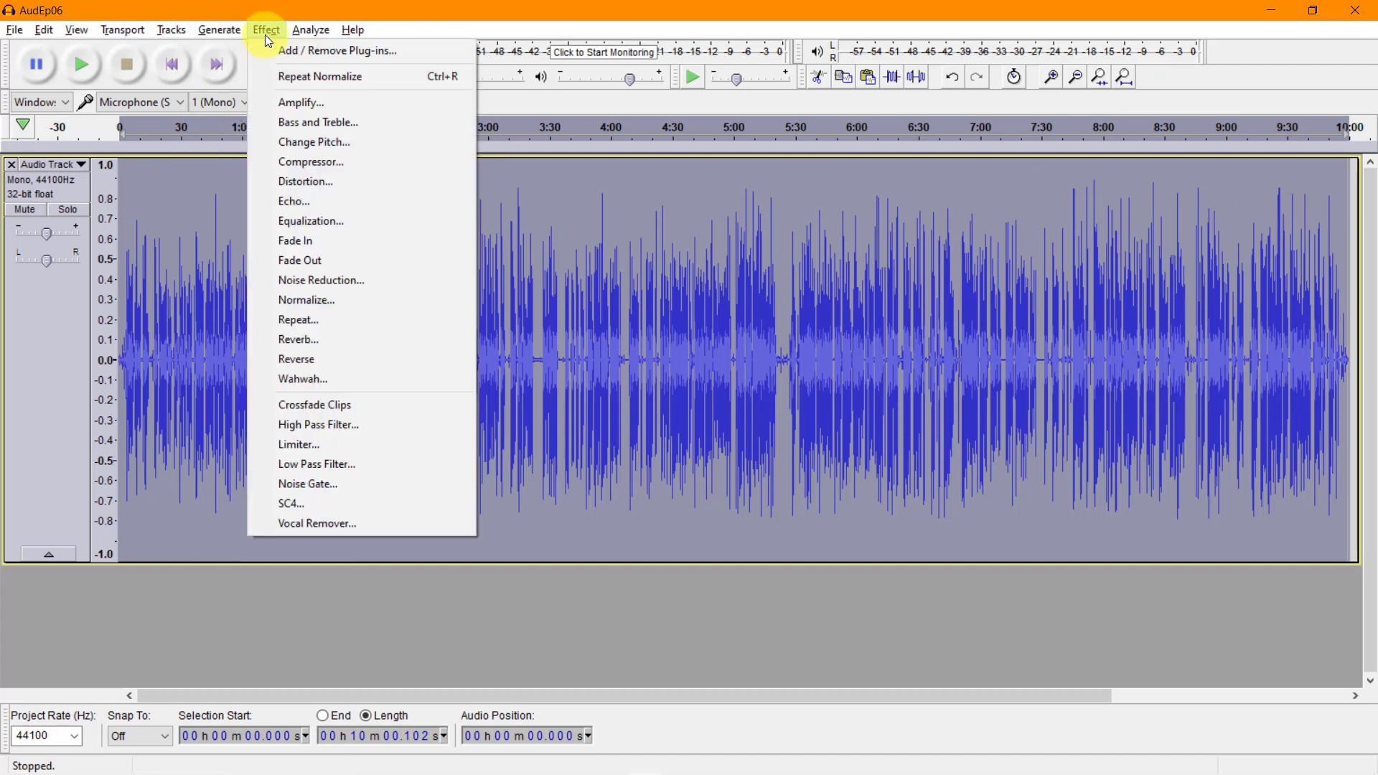
pyautogui.click(316, 446)
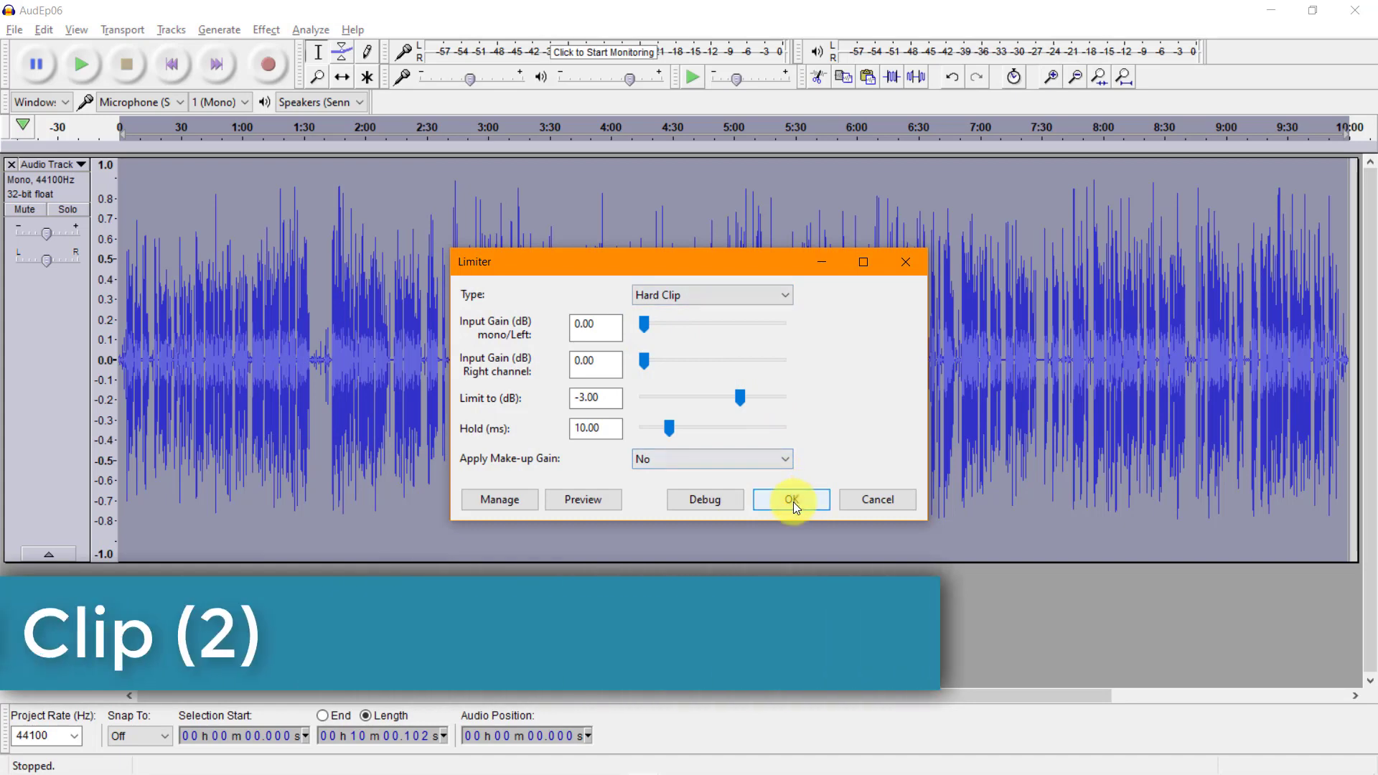
pyautogui.click(793, 502)
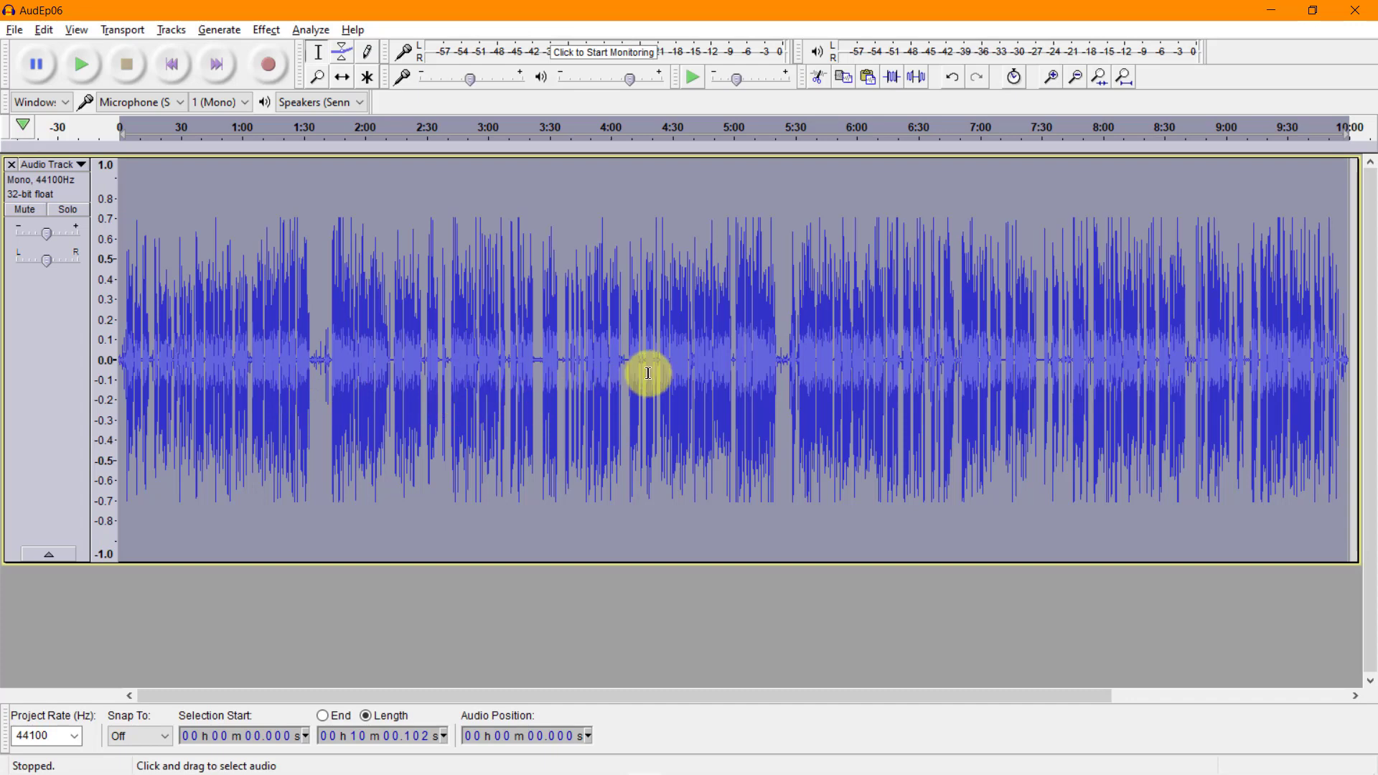
# - Clear the selection, move the cursor to the start of the track and zoom in on the opening passage
pyautogui.click(627, 352)
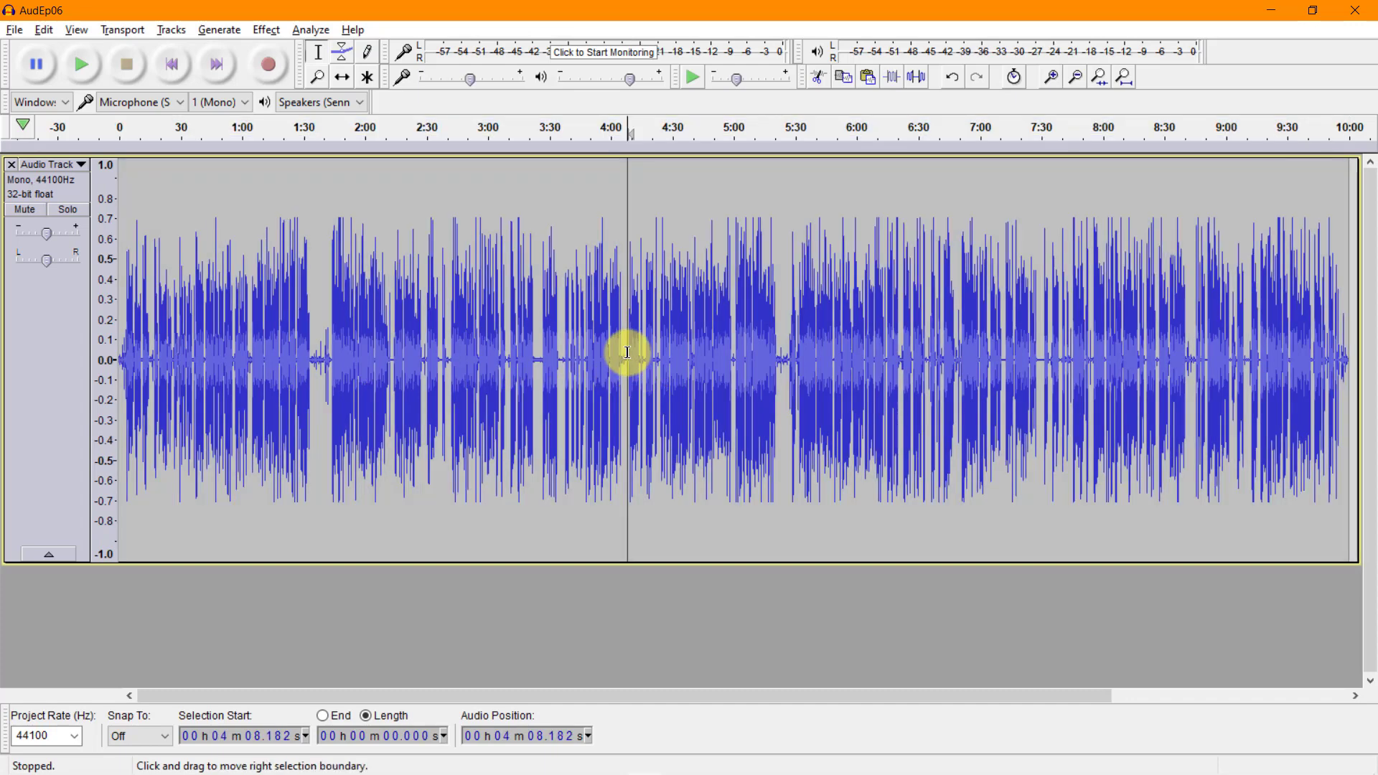
pyautogui.press('Home')
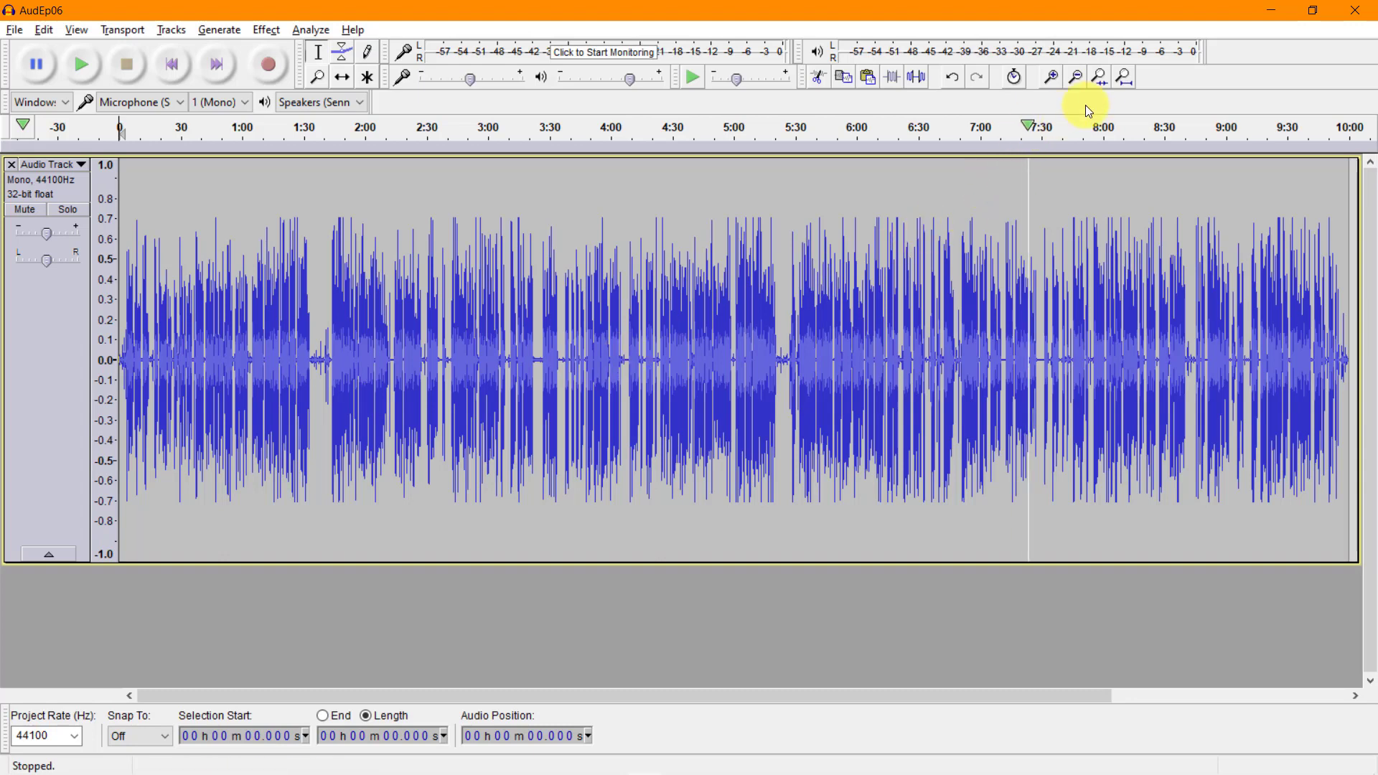
pyautogui.click(1053, 76)
pyautogui.click(1052, 76)
pyautogui.click(1053, 76)
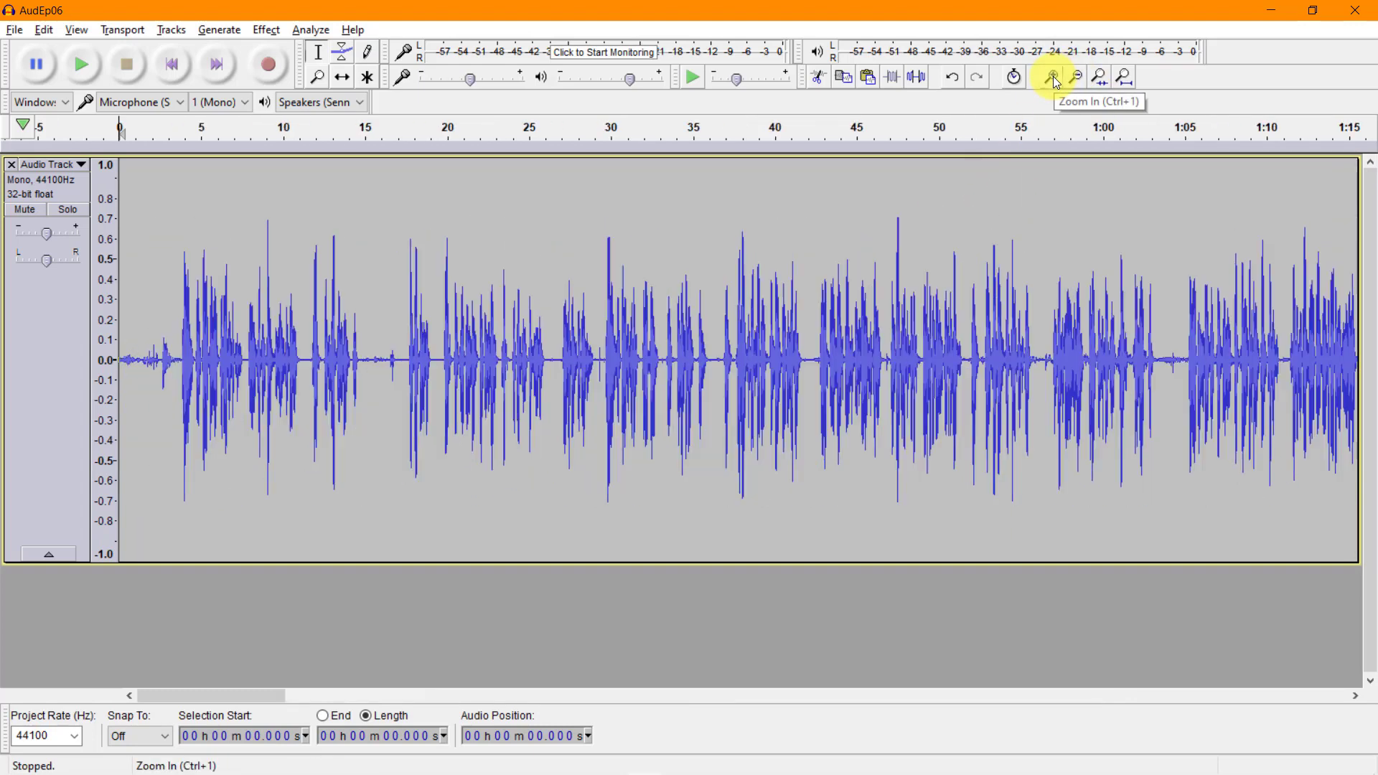
pyautogui.click(1053, 76)
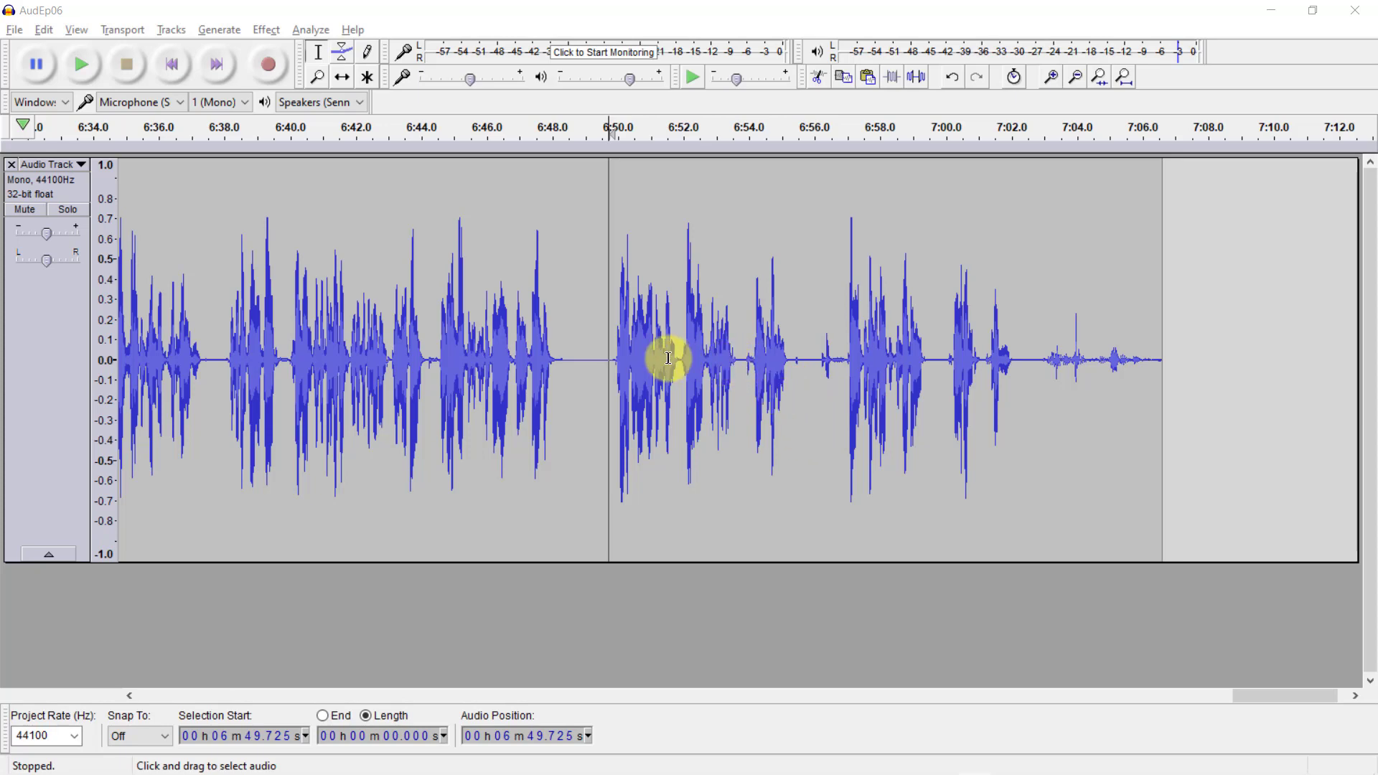
# - Listen to the recording from about 6:49.7 and silence the roughly 3.2 s passage starting at about 6:53.8
pyautogui.click(87, 64)
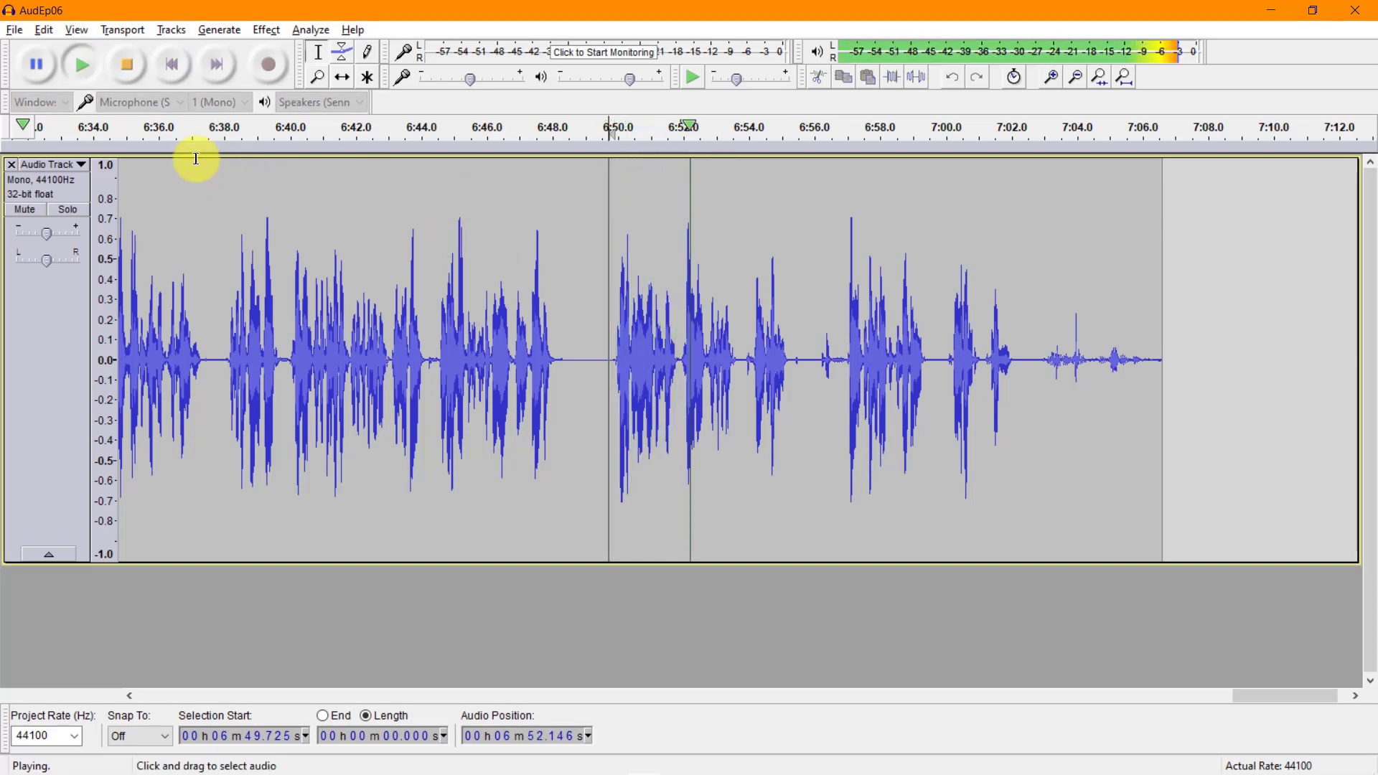
pyautogui.click(132, 61)
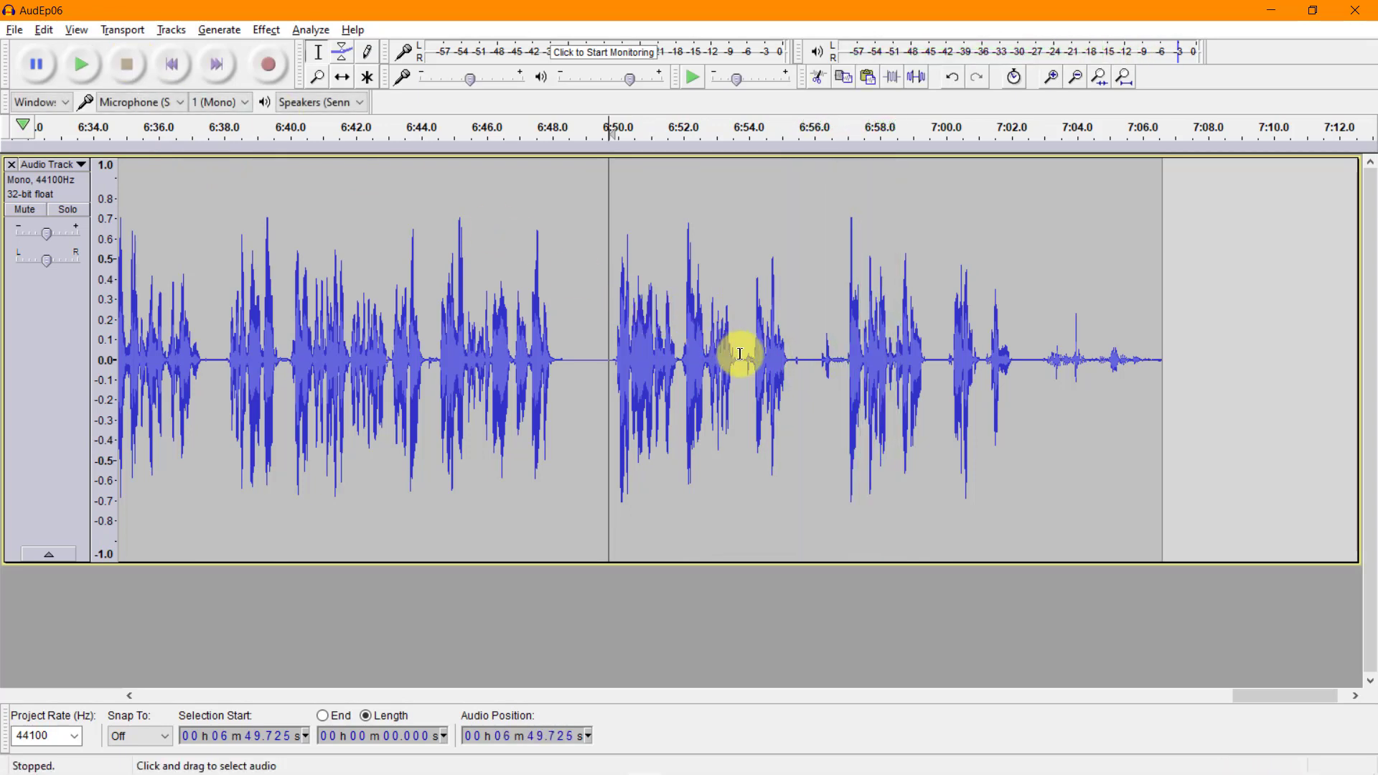
pyautogui.moveTo(742, 356); pyautogui.dragTo(847, 387)
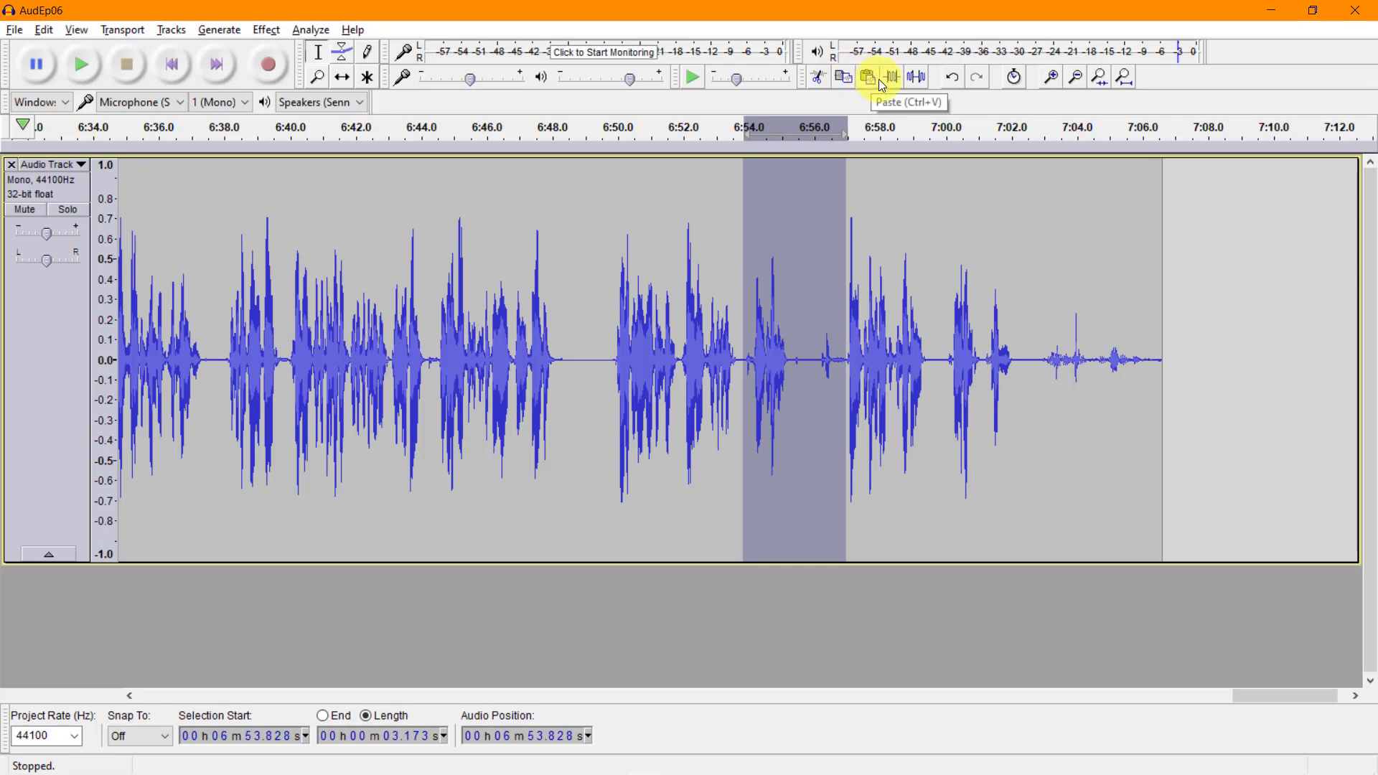
pyautogui.click(916, 79)
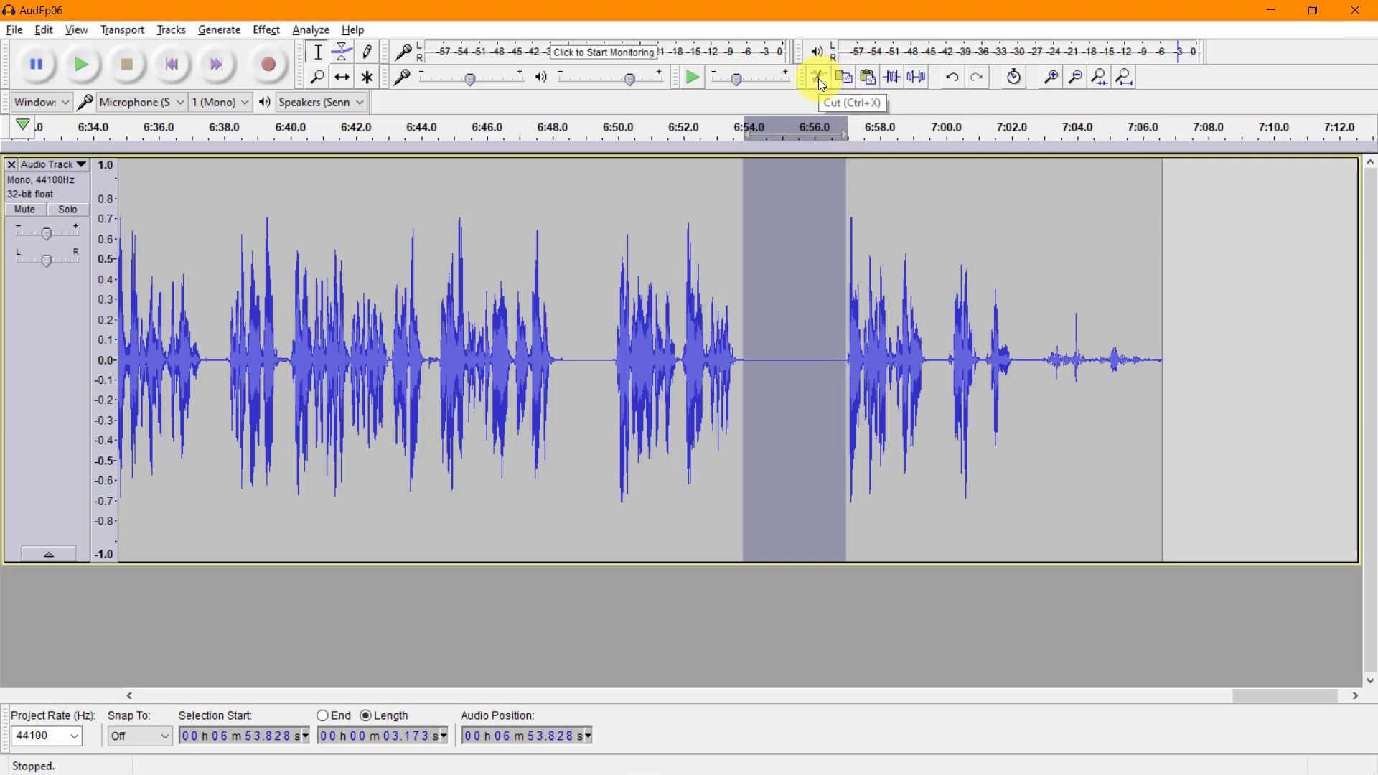
# - Delete the silenced passage of about 3.2 s at 6:53.8 and play back the edit from about 6:49.9
pyautogui.press('Delete')
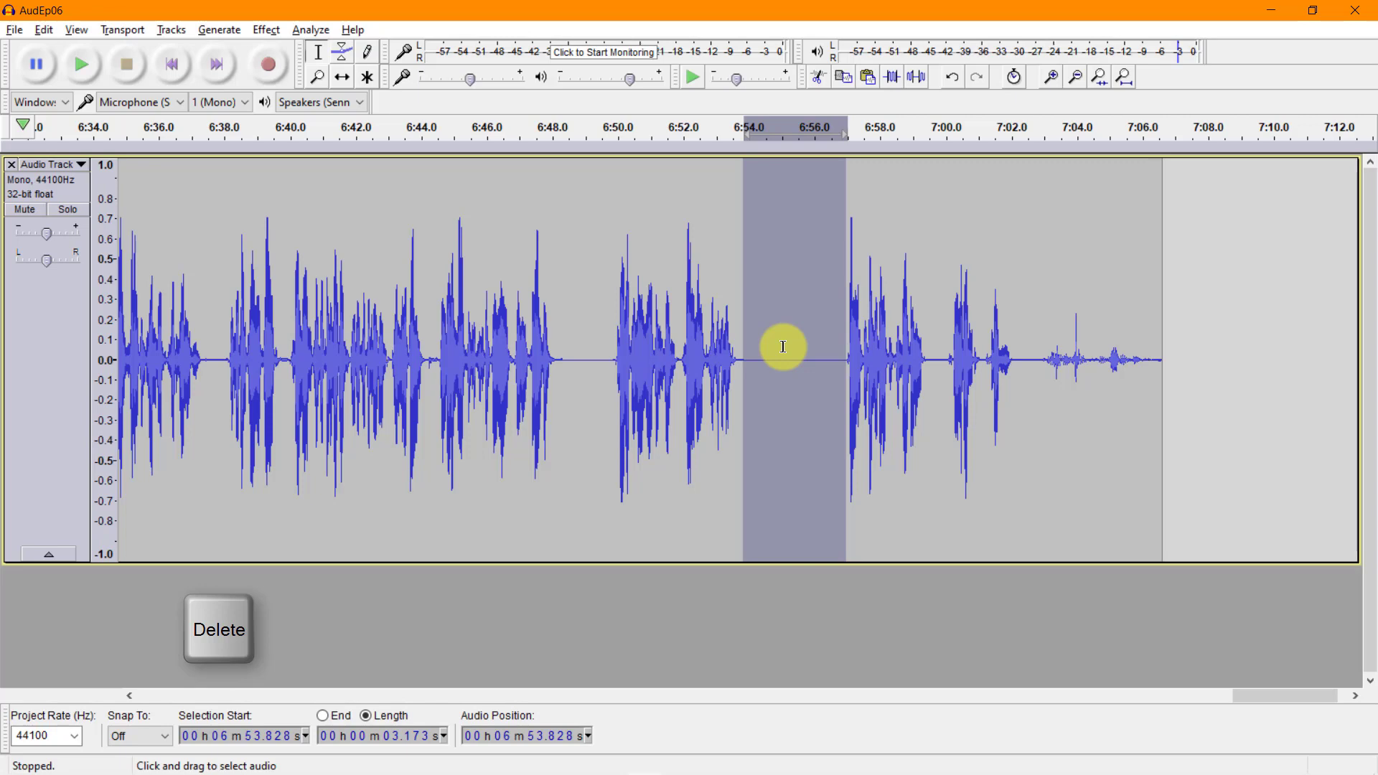
pyautogui.press('Delete')
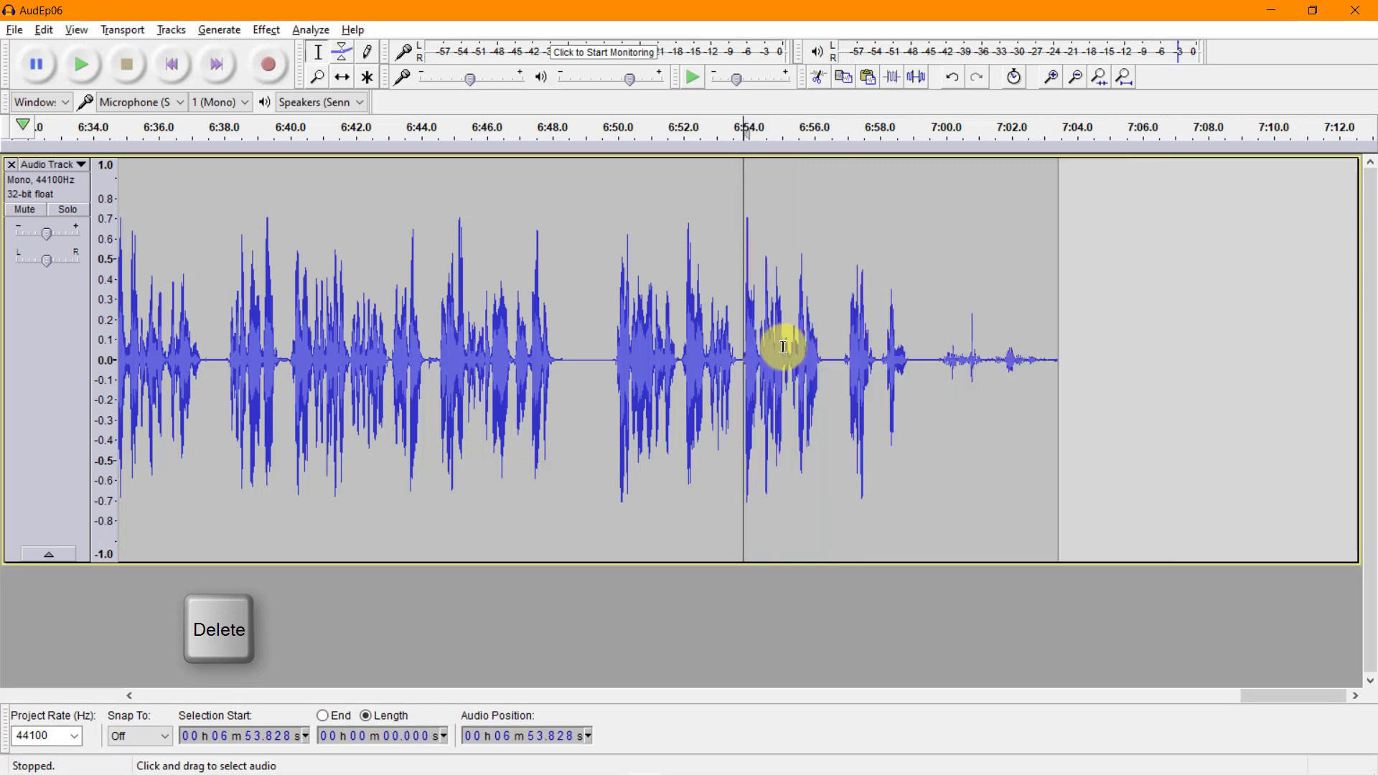
pyautogui.click(613, 348)
pyautogui.press('space')
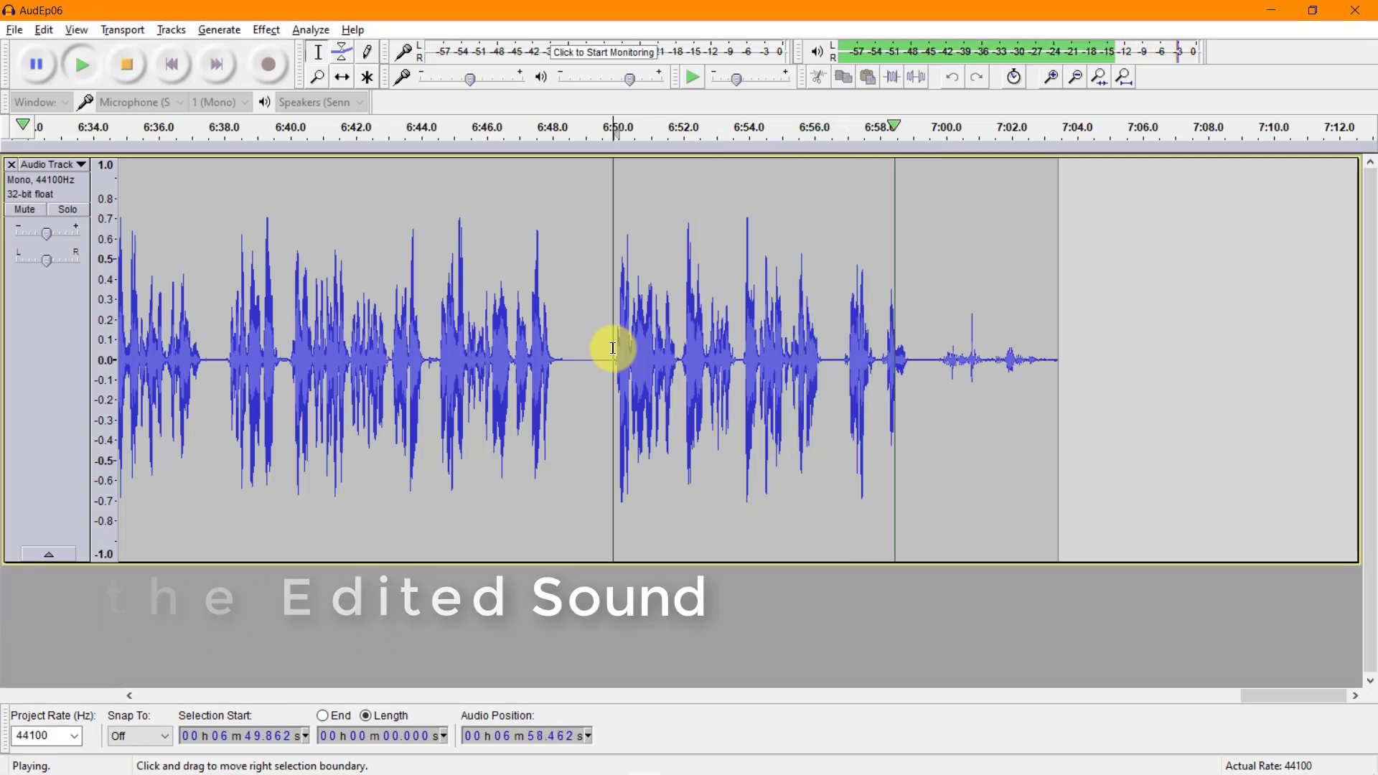
pyautogui.press('space')
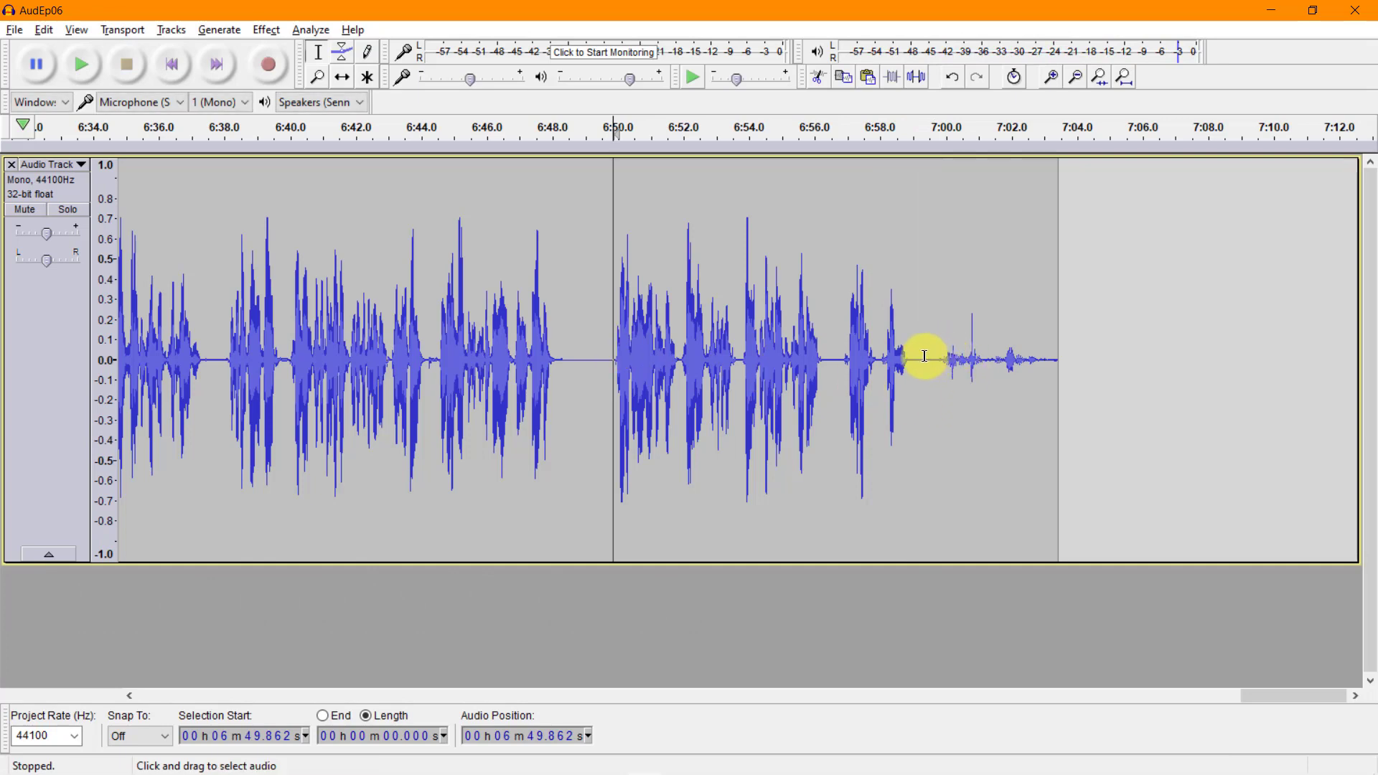
# - Silence the noise at the end of the track from about 6:59.1 onward
pyautogui.moveTo(914, 357); pyautogui.dragTo(1074, 373)
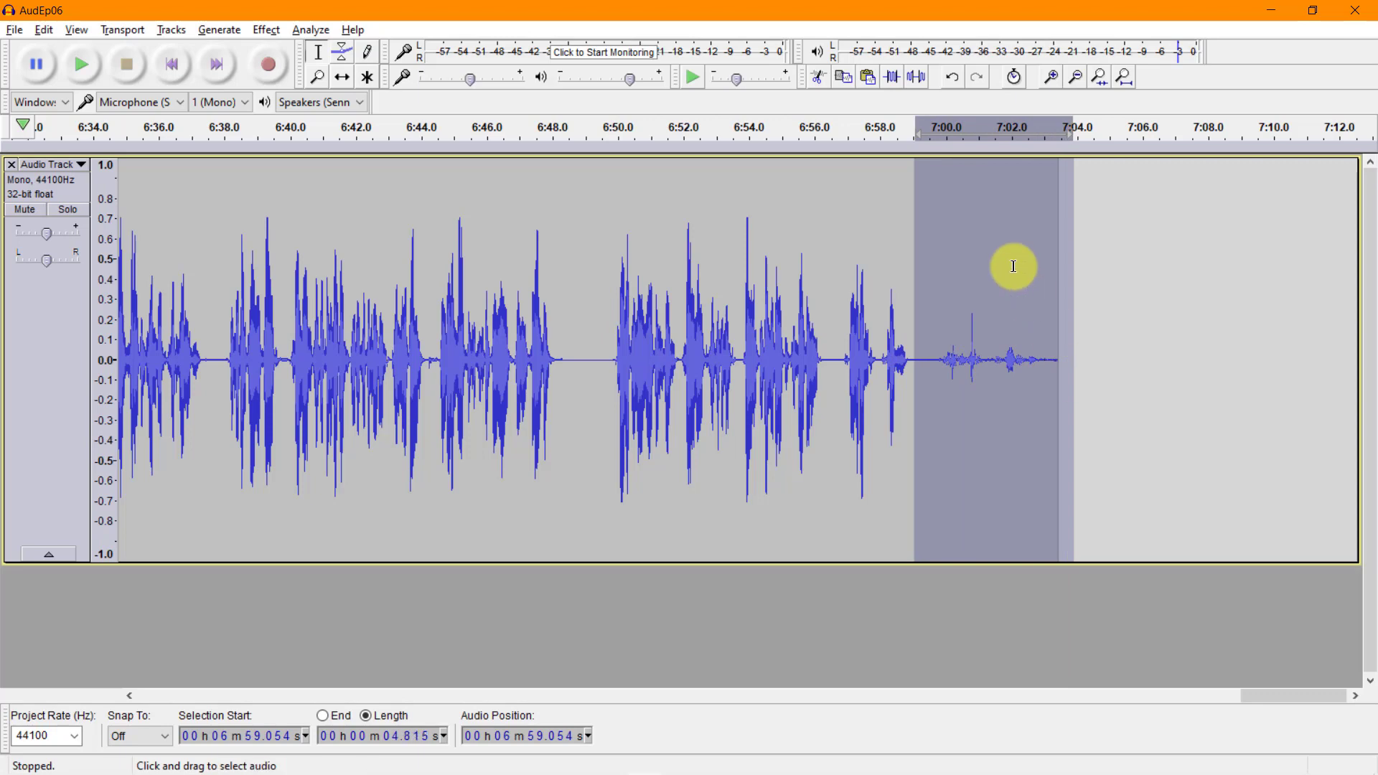
pyautogui.click(915, 76)
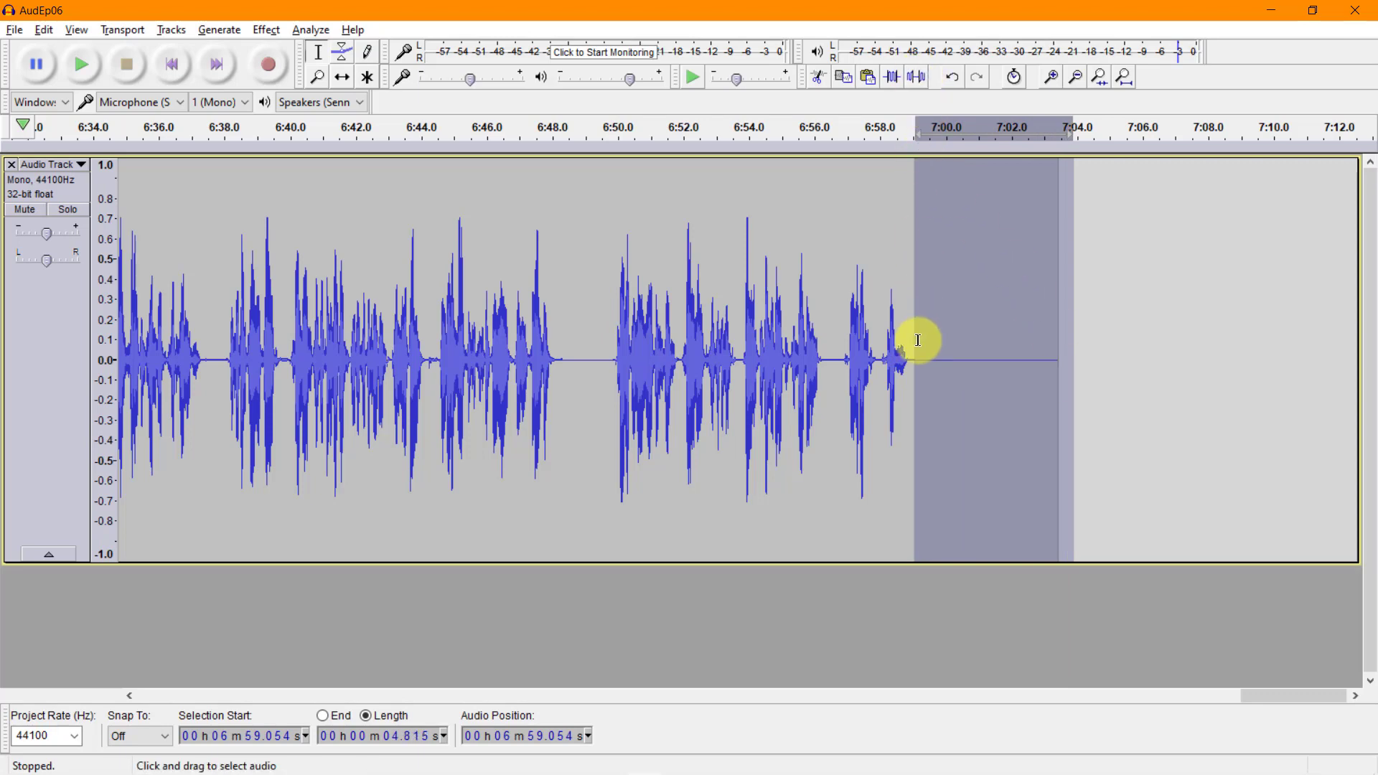
pyautogui.click(740, 357)
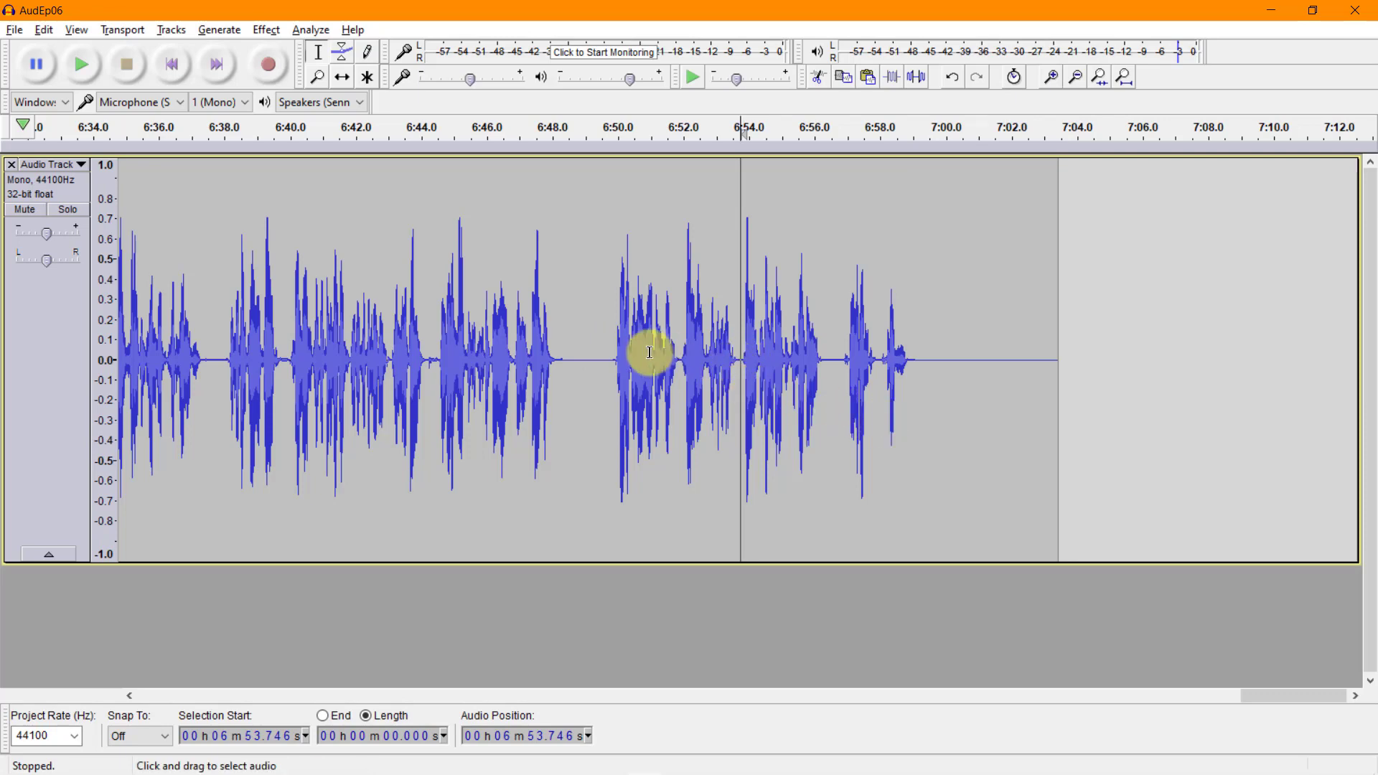
# - Copy about 0.25 s of silence from 6:56.5, paste it at about 6:53.7 and play back the edit from about 6:51.8
pyautogui.moveTo(837, 356); pyautogui.dragTo(830, 355)
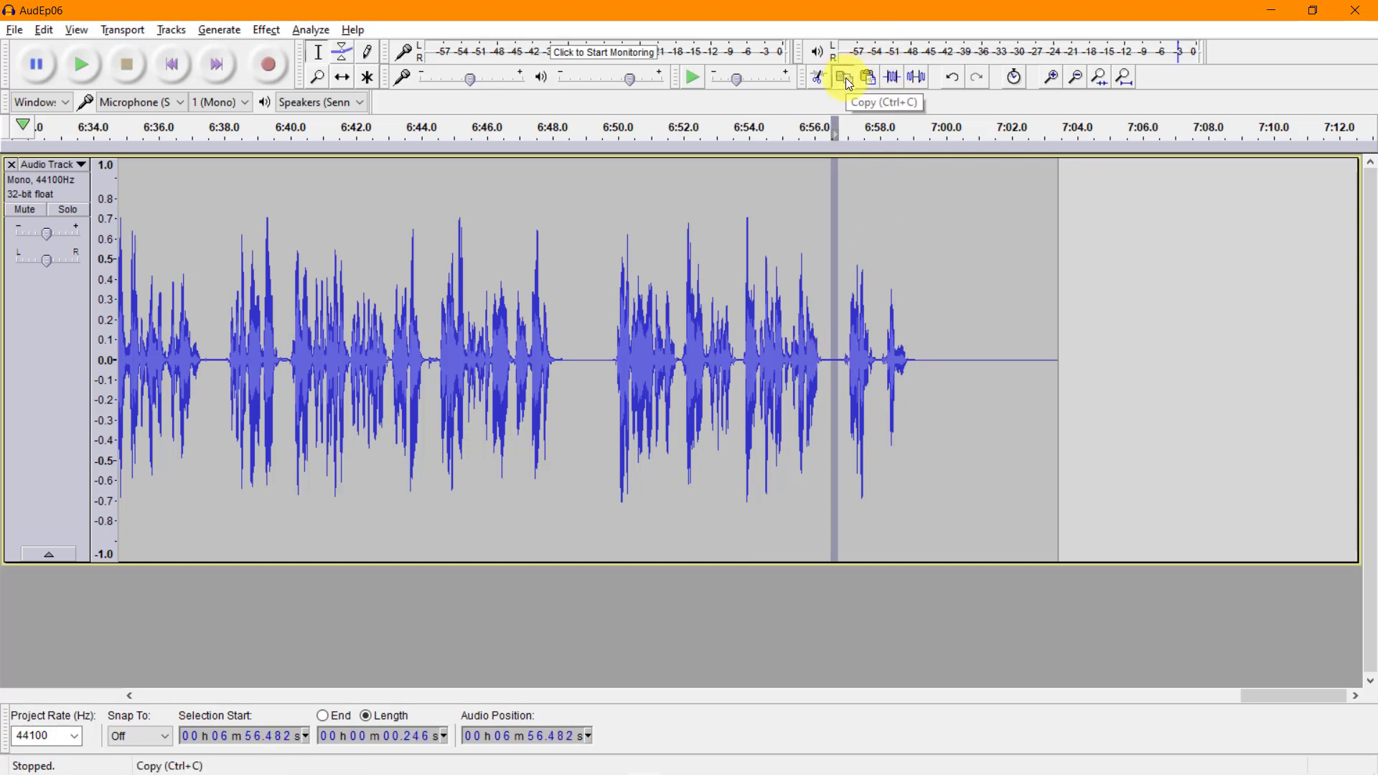
pyautogui.click(739, 359)
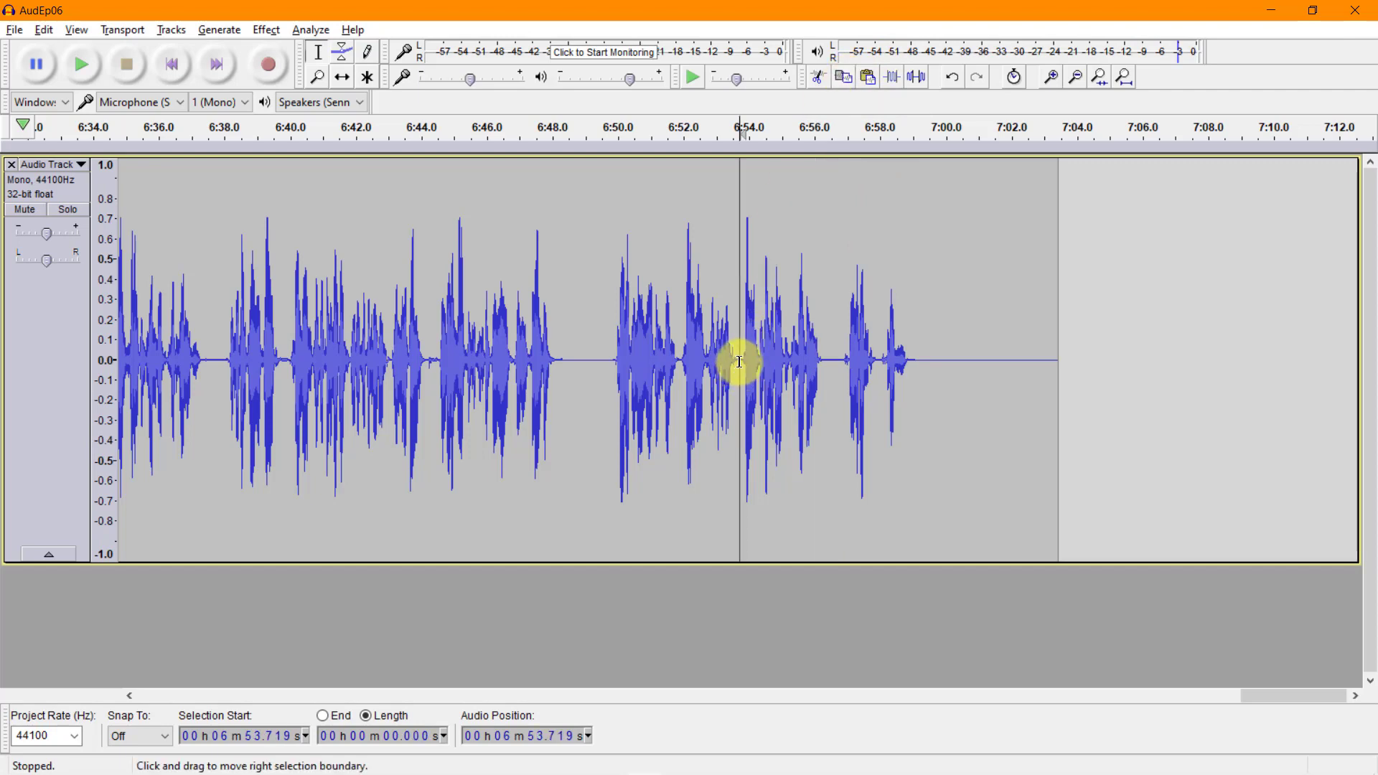
pyautogui.click(871, 79)
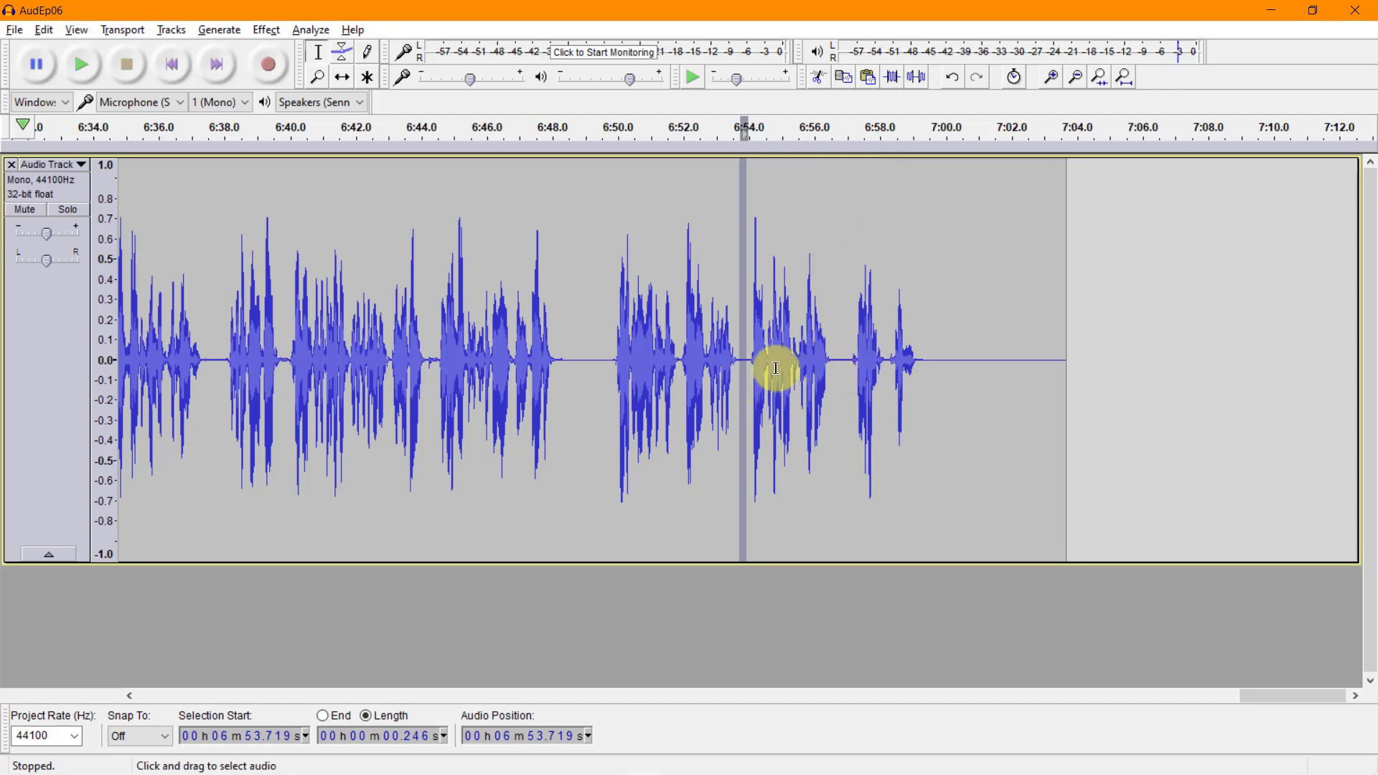
pyautogui.click(676, 348)
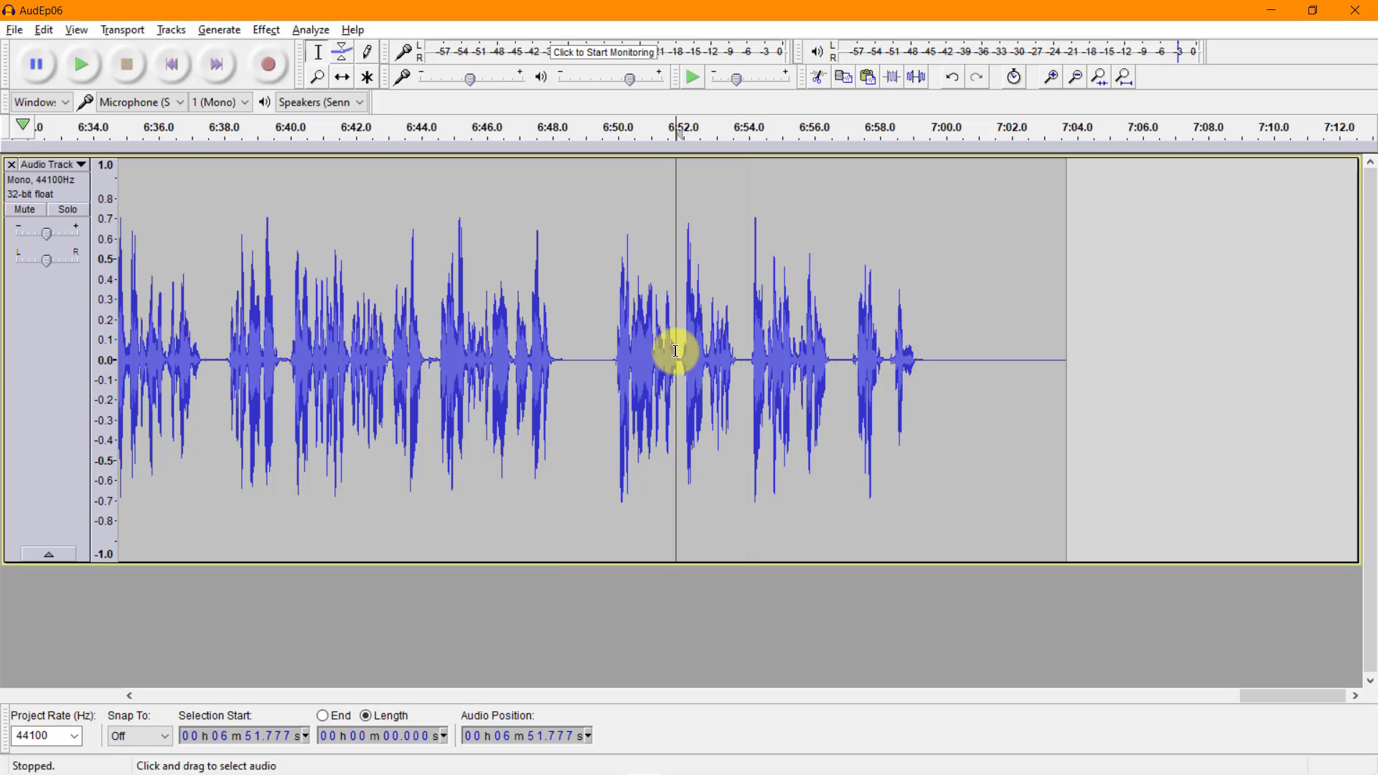
pyautogui.click(81, 66)
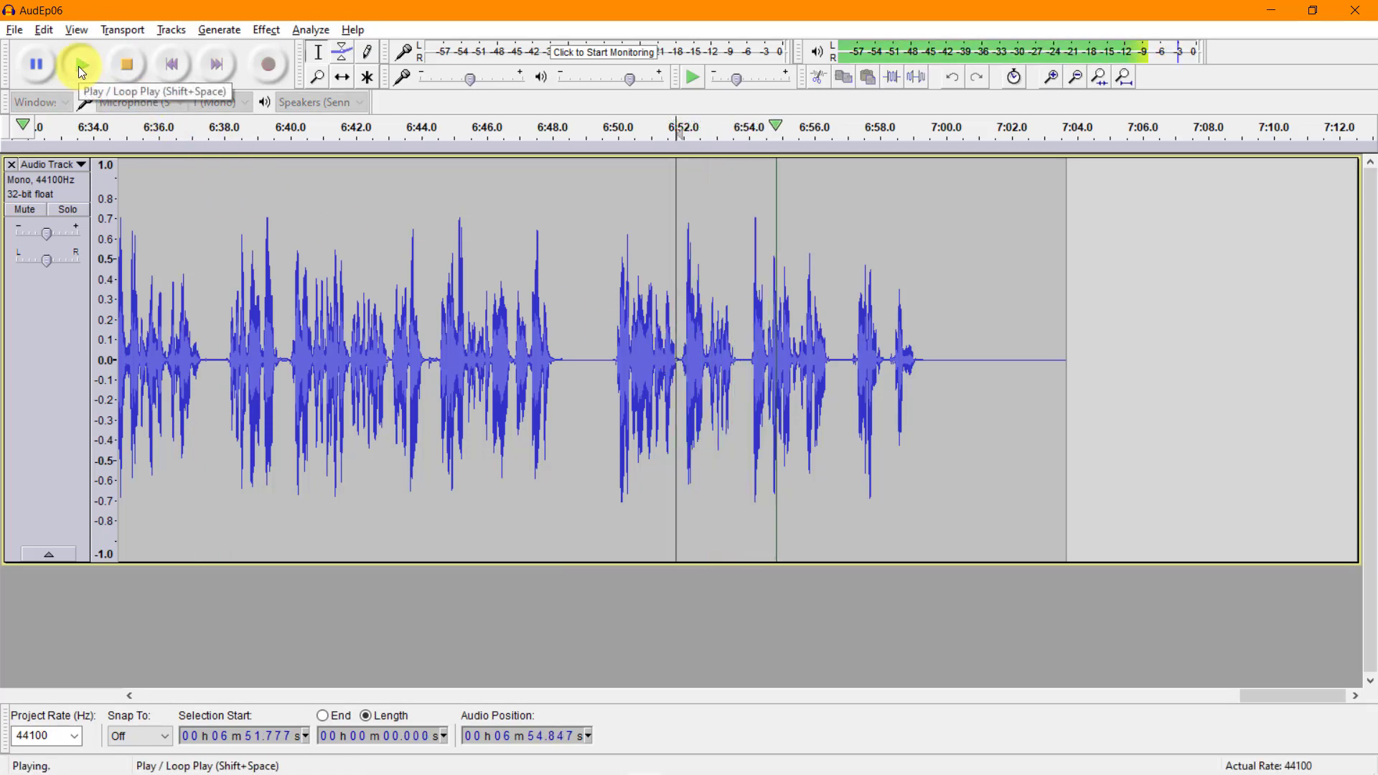
pyautogui.click(128, 65)
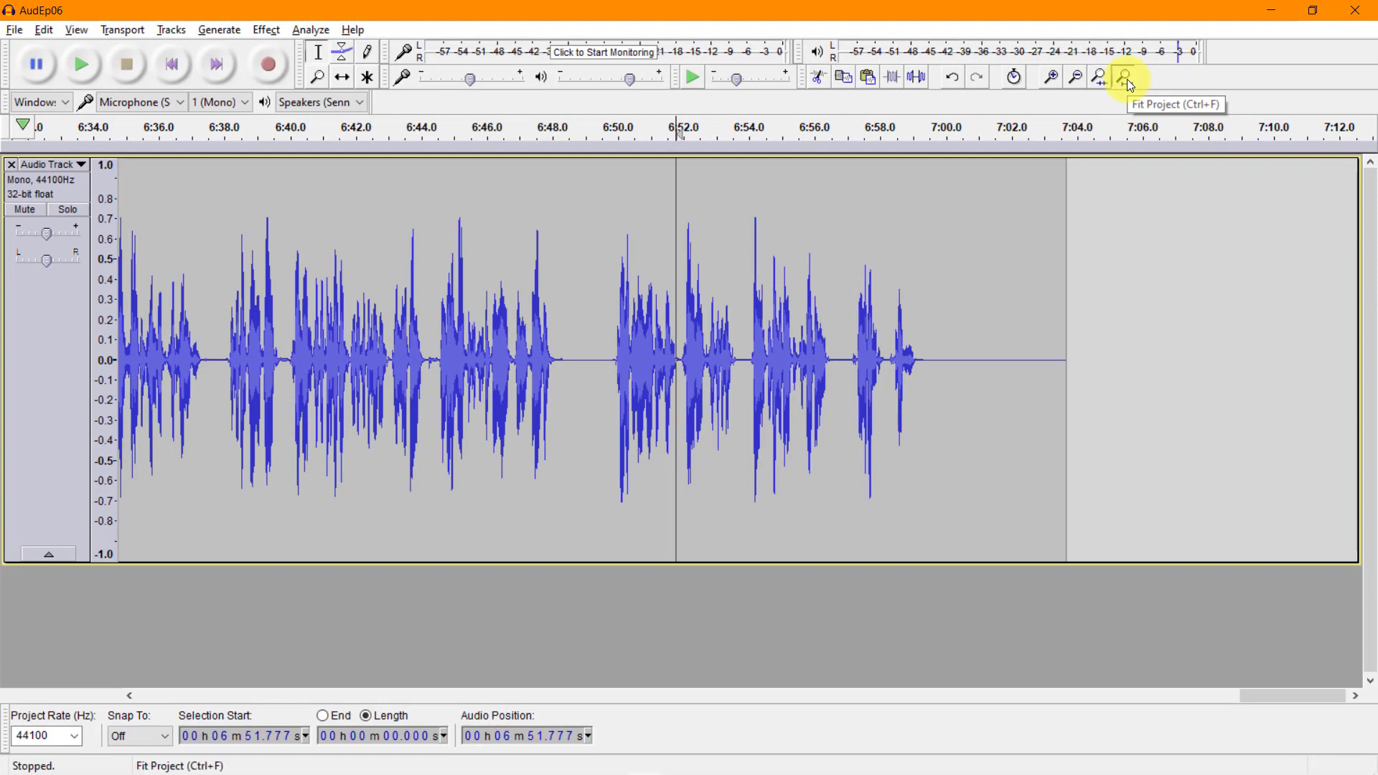
# - Fit the whole project in view, select about 16 s from 6:24.1 and fit that selection to the window
pyautogui.click(1125, 77)
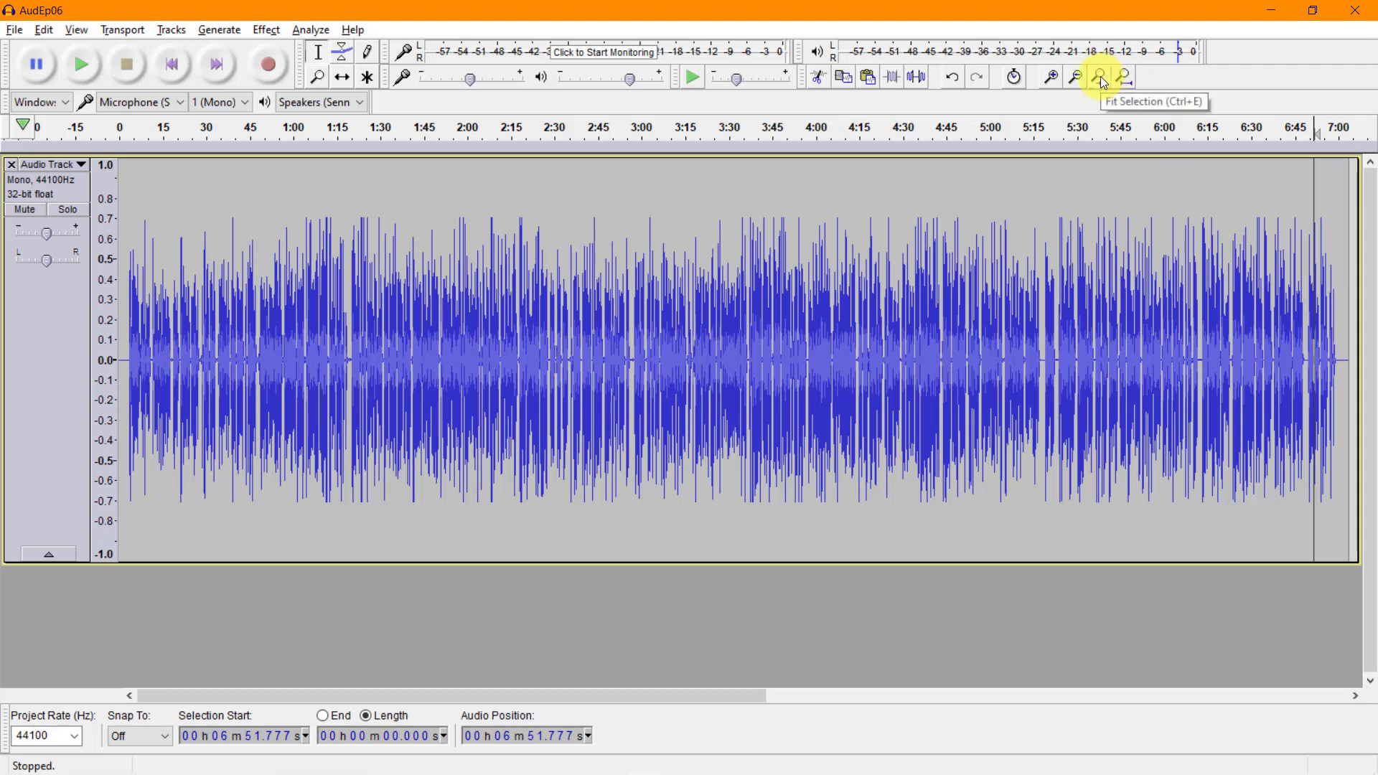
pyautogui.moveTo(1279, 326); pyautogui.dragTo(1233, 330)
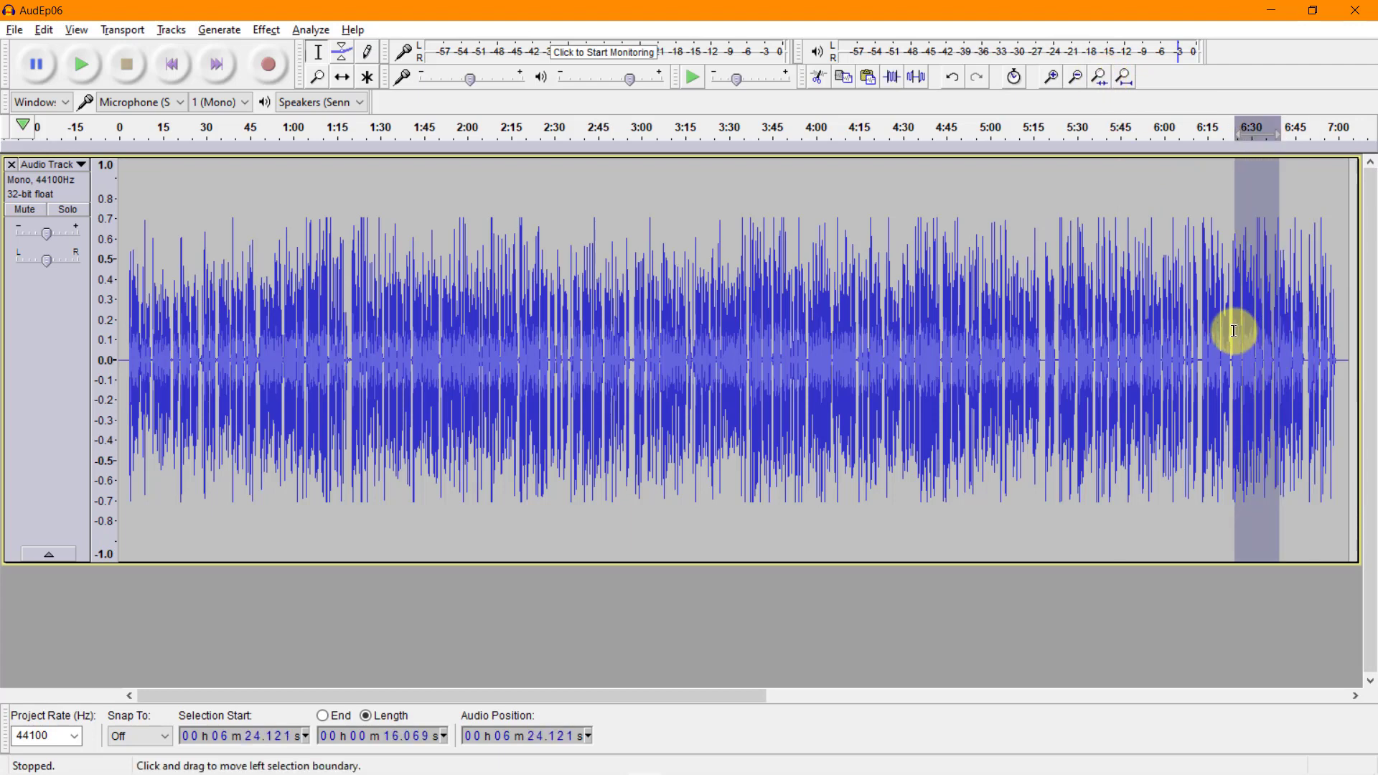
pyautogui.click(1104, 79)
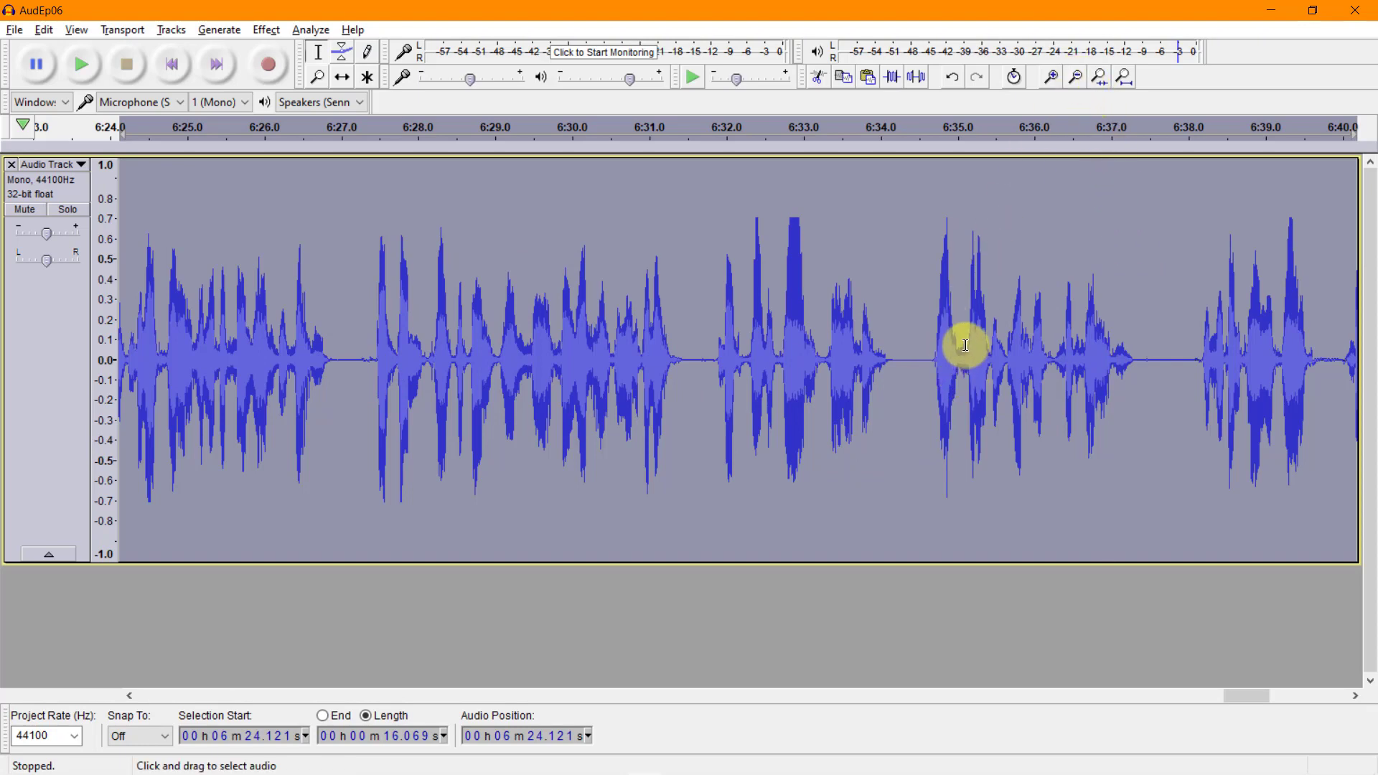
# - Zoom in closely on the waveform around 6:32 and select about 0.009 s just before the word starting at 6:31.9
pyautogui.click(1051, 76)
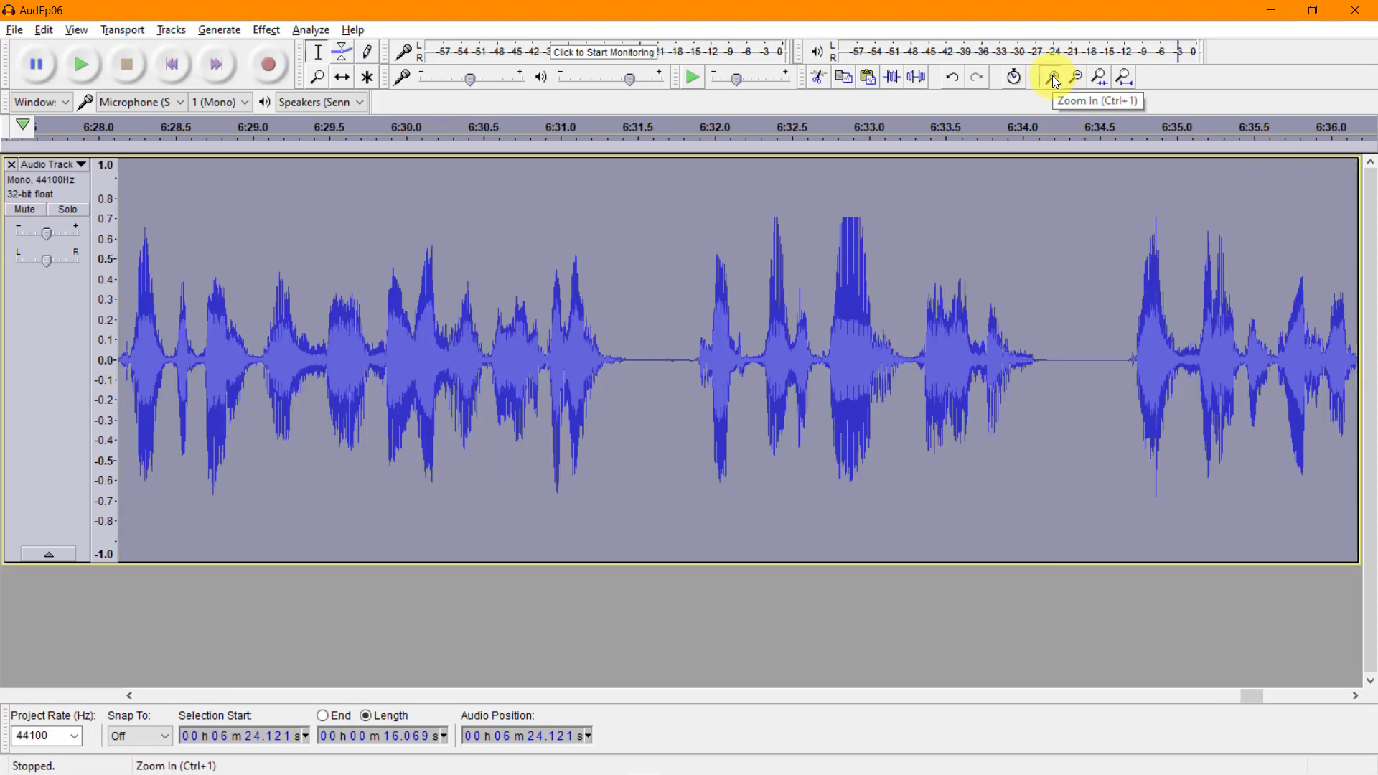
pyautogui.click(1052, 76)
pyautogui.click(1052, 75)
pyautogui.click(1052, 75)
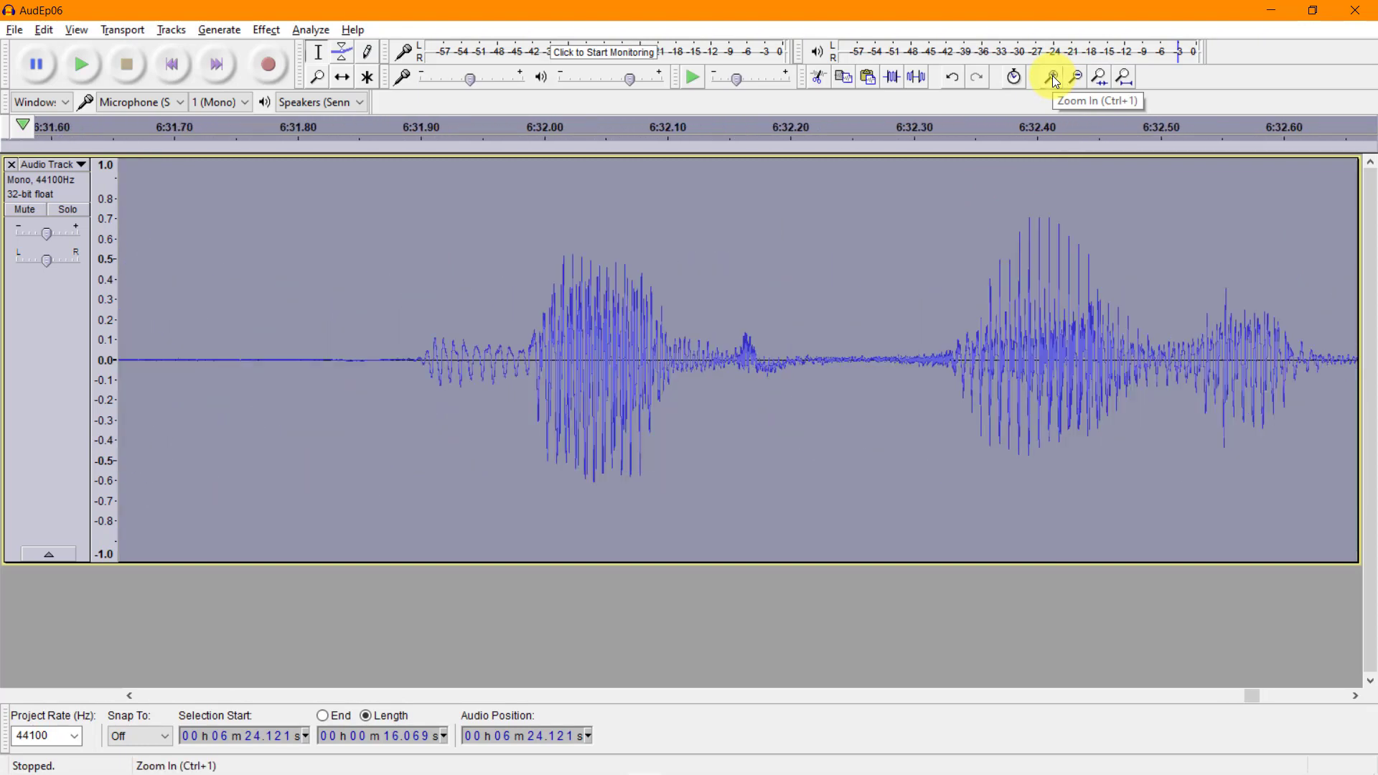
pyautogui.moveTo(415, 359); pyautogui.dragTo(427, 359)
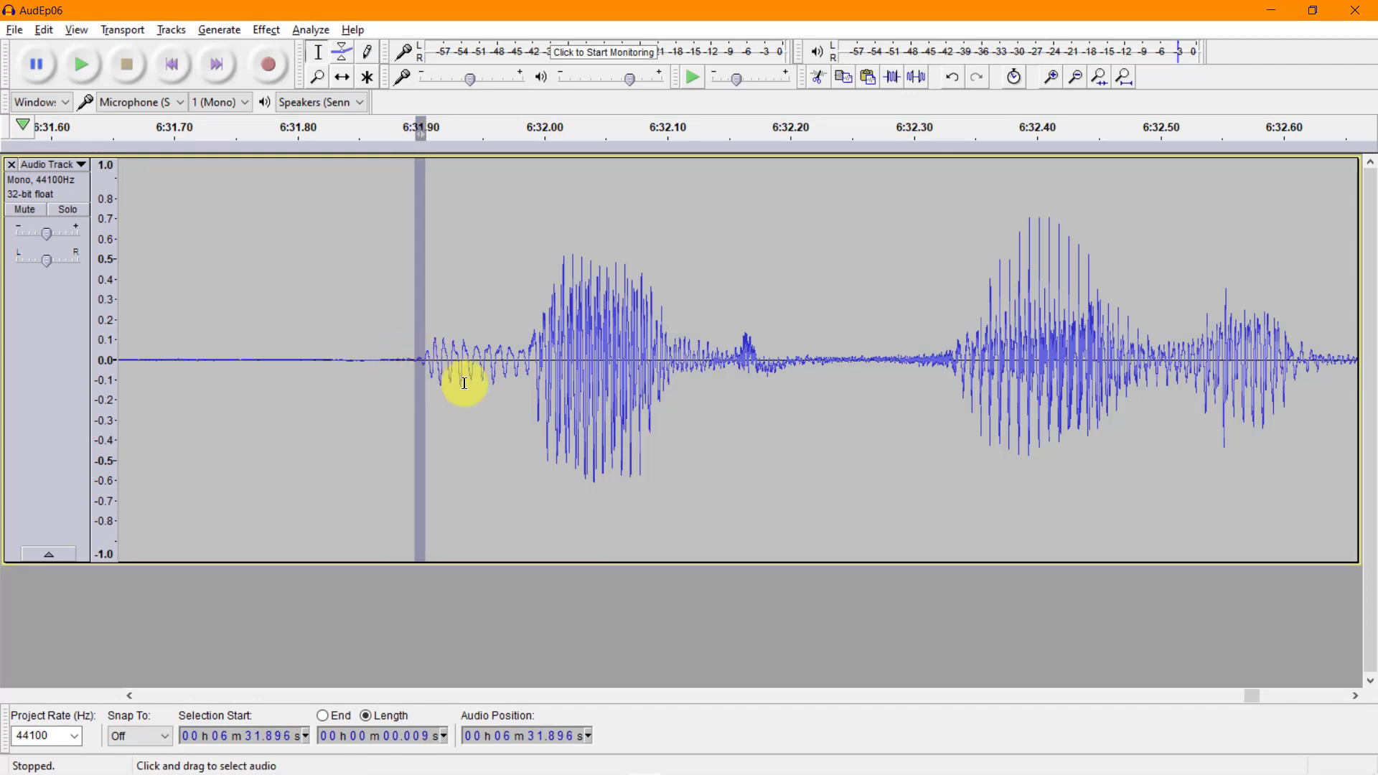
# - Zoom back out from the close-up and fit the whole project in view
pyautogui.click(1078, 75)
pyautogui.click(1077, 75)
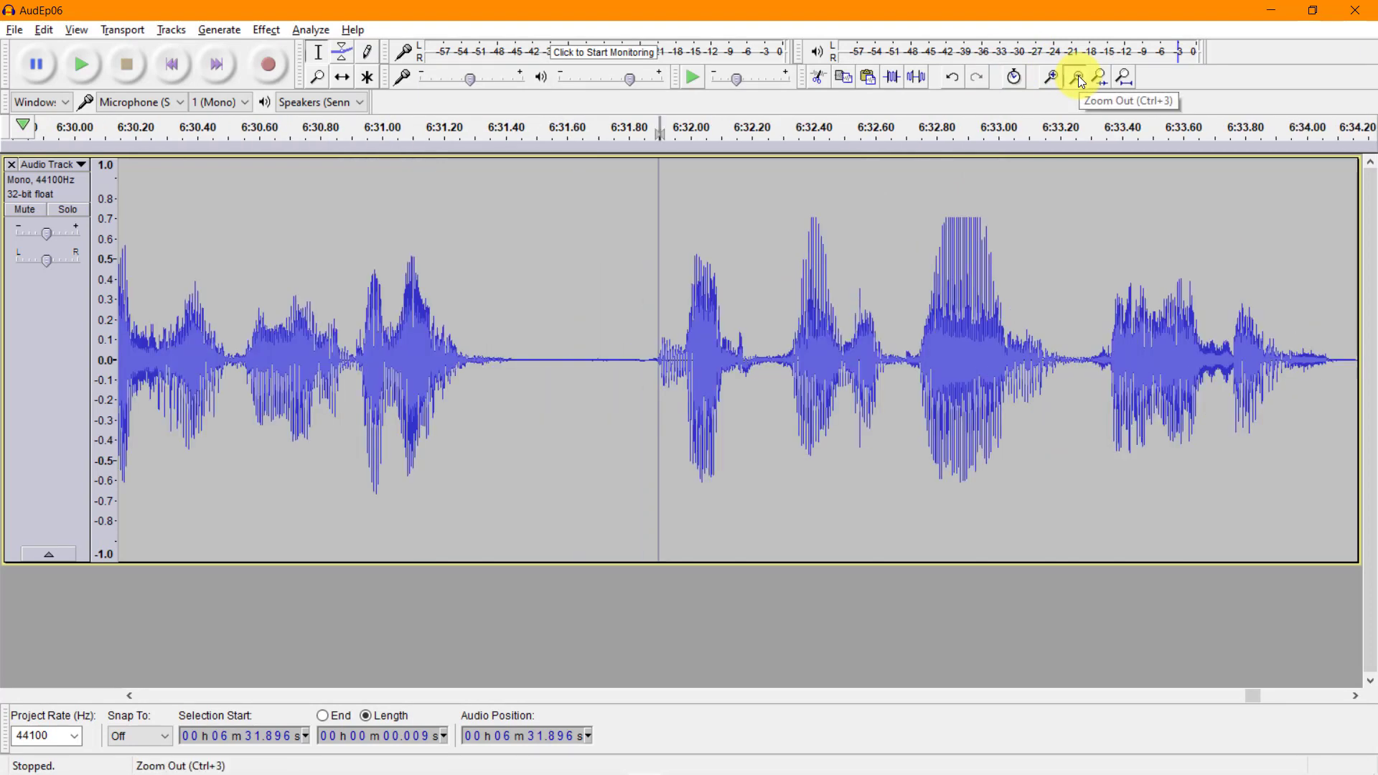
pyautogui.click(1077, 75)
pyautogui.click(1078, 75)
pyautogui.click(1077, 76)
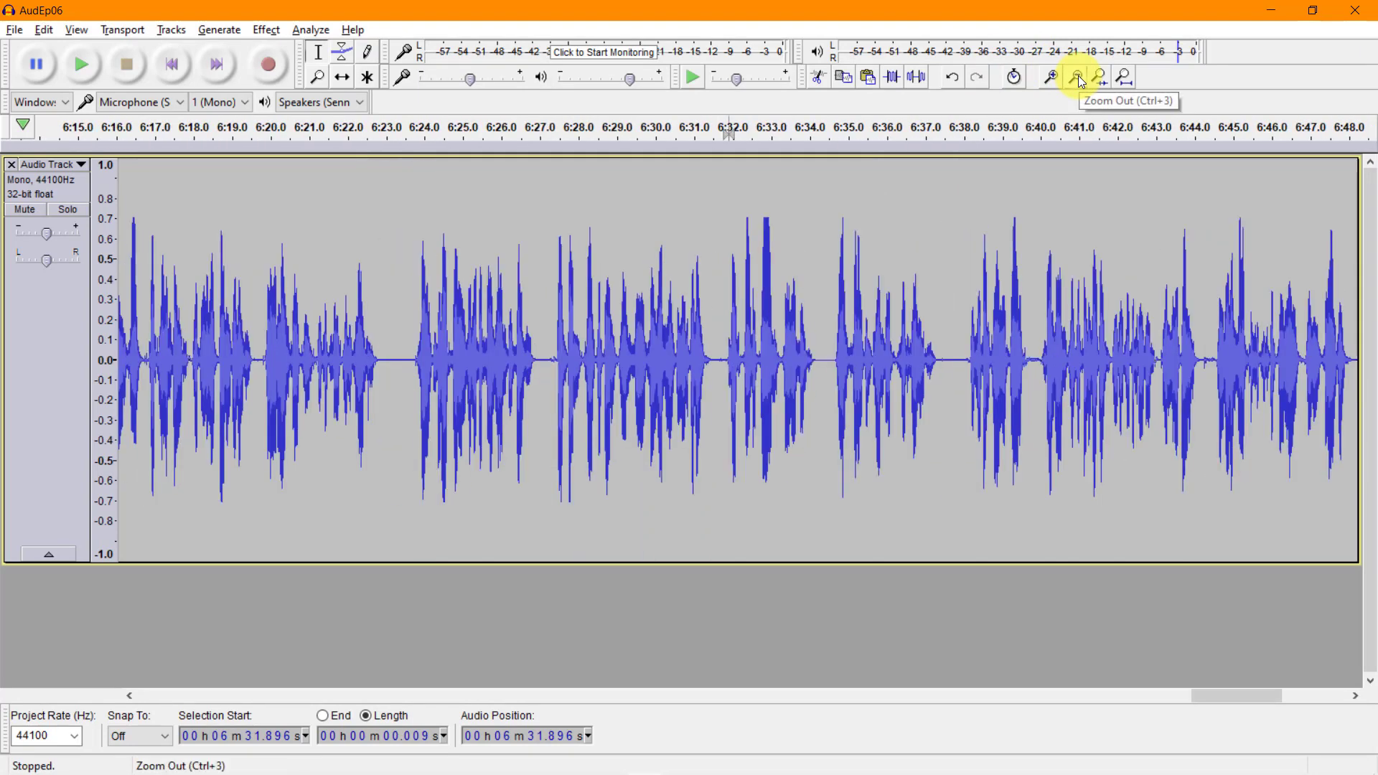
pyautogui.click(1078, 75)
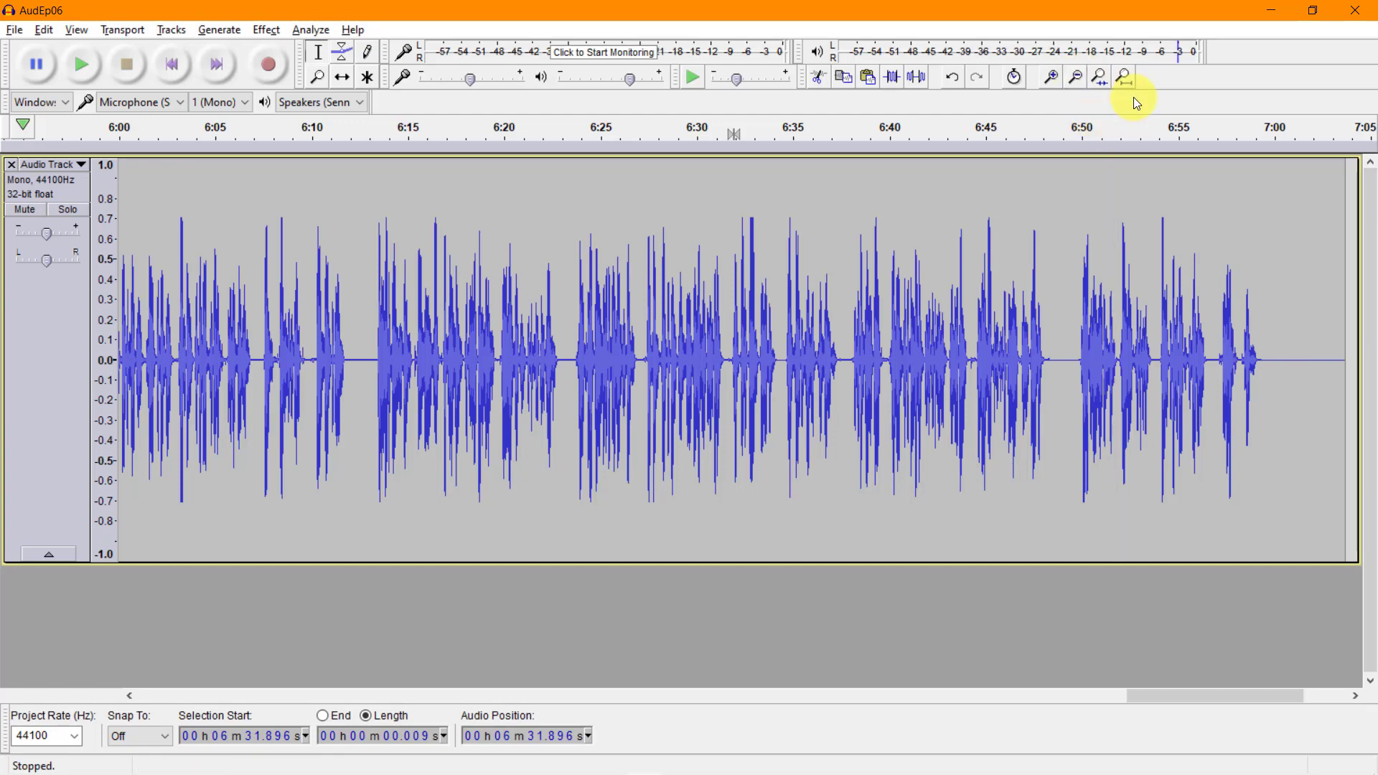
pyautogui.click(1123, 76)
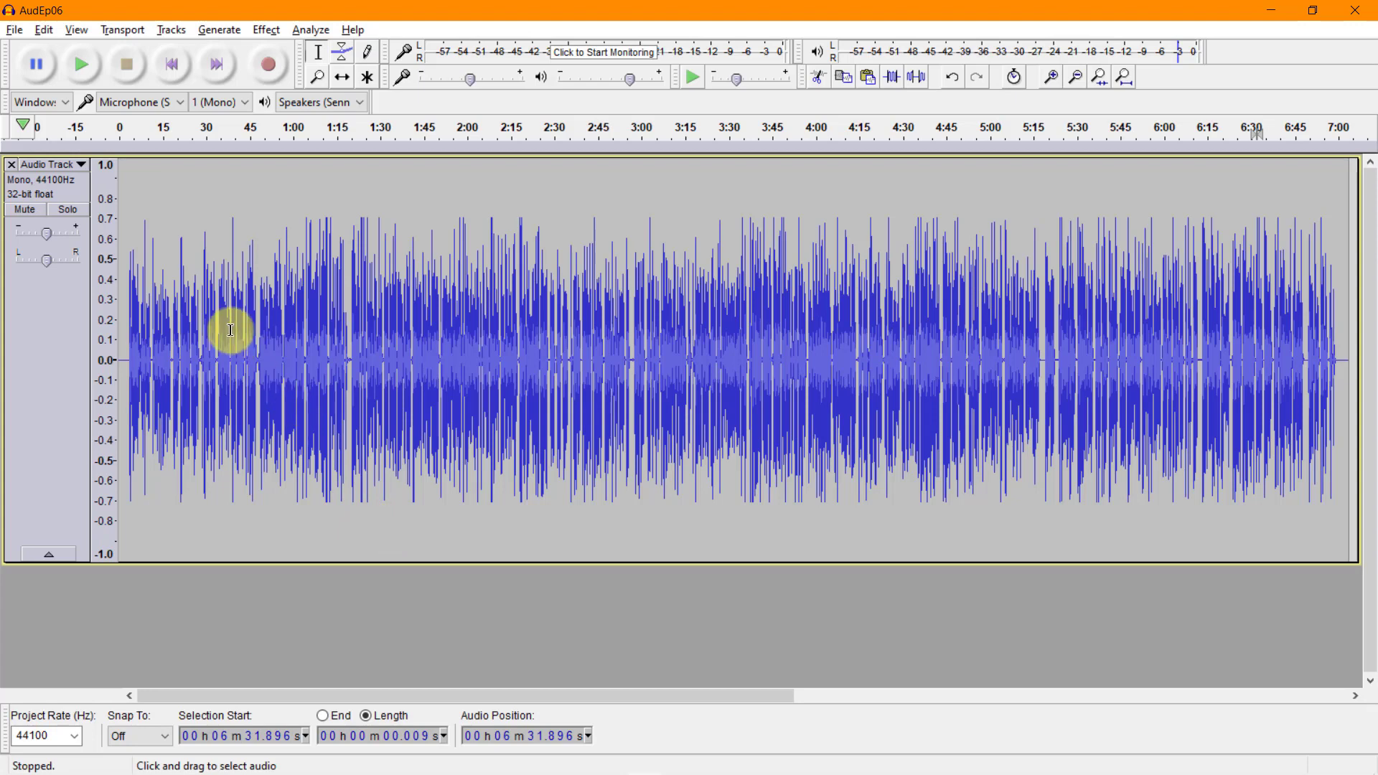
# - Export the audio as MP3 Files under the name "Failure is the Pillar of Success" with the preset quality Insane, 320 kbps
pyautogui.click(16, 29)
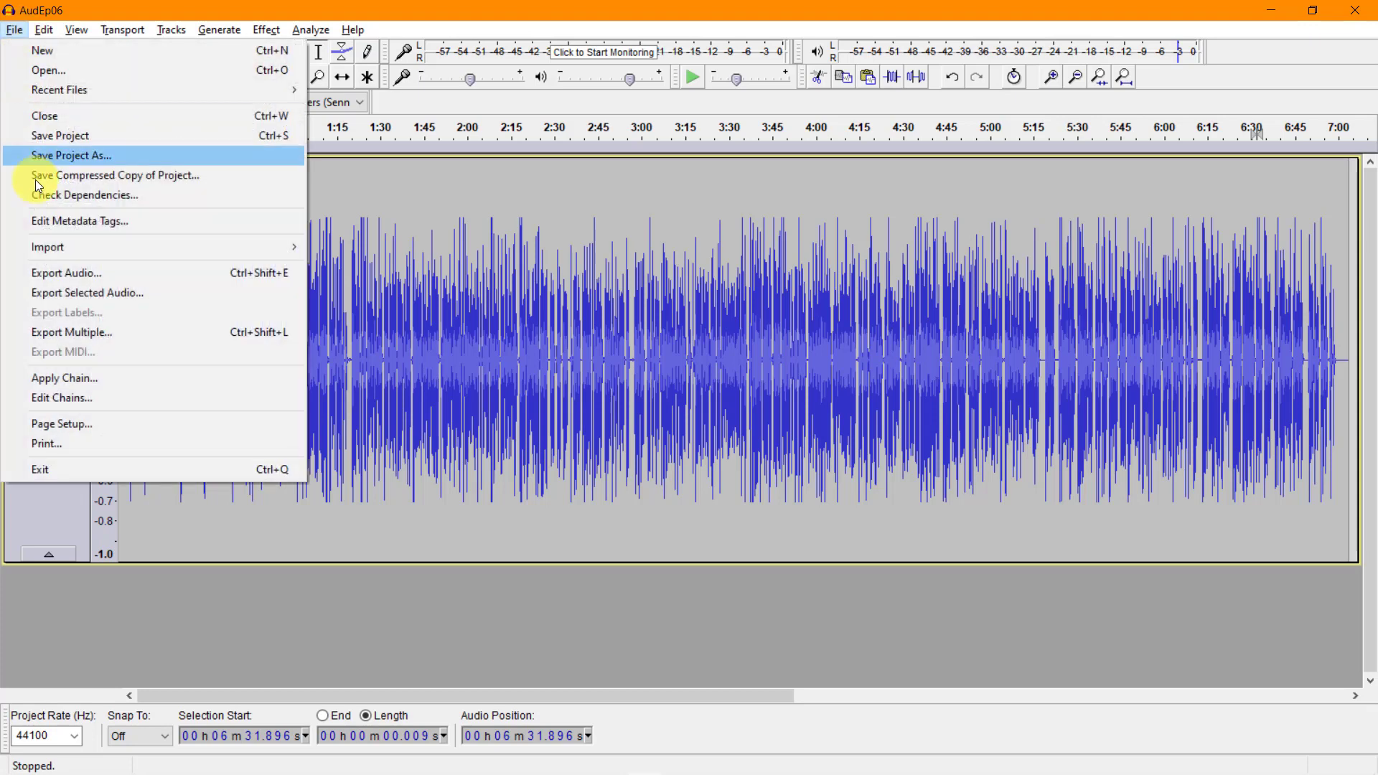
pyautogui.click(218, 273)
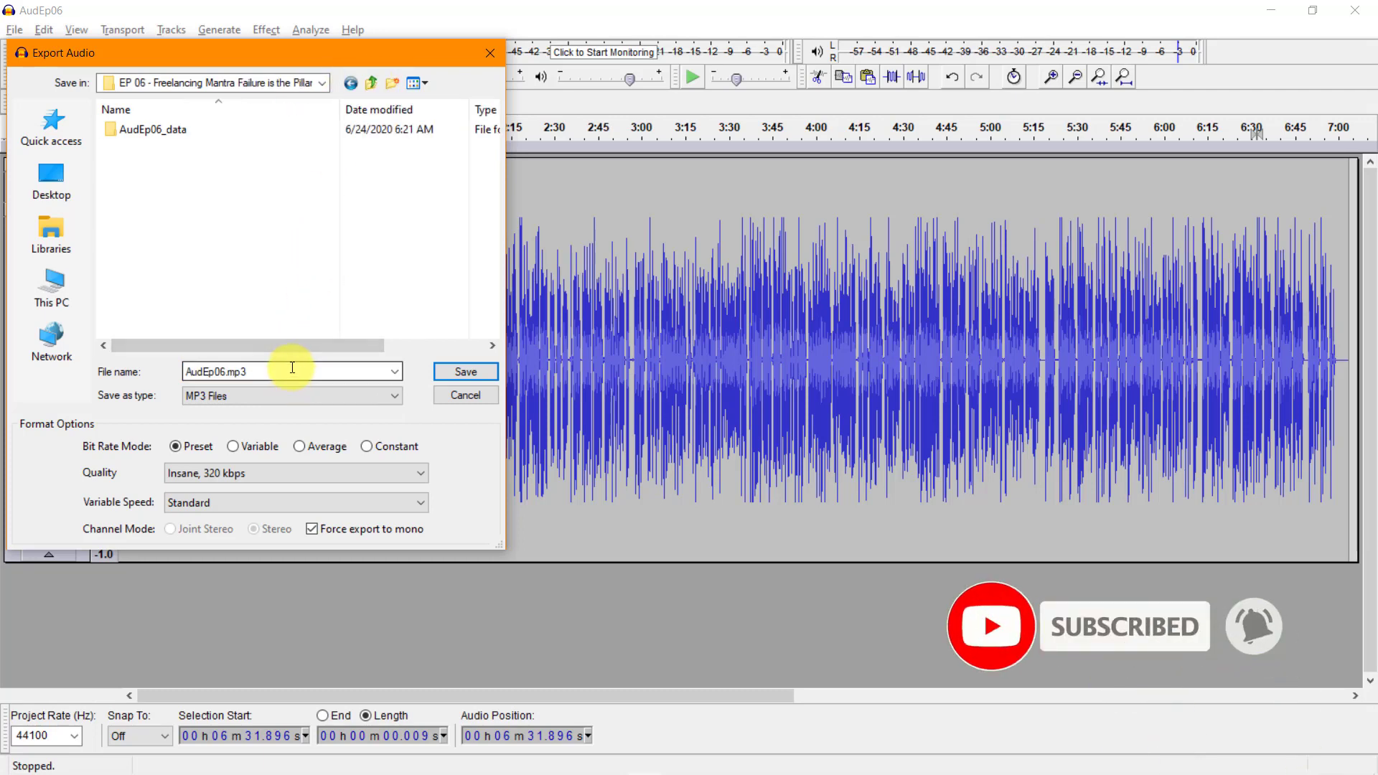
pyautogui.write('Failure')
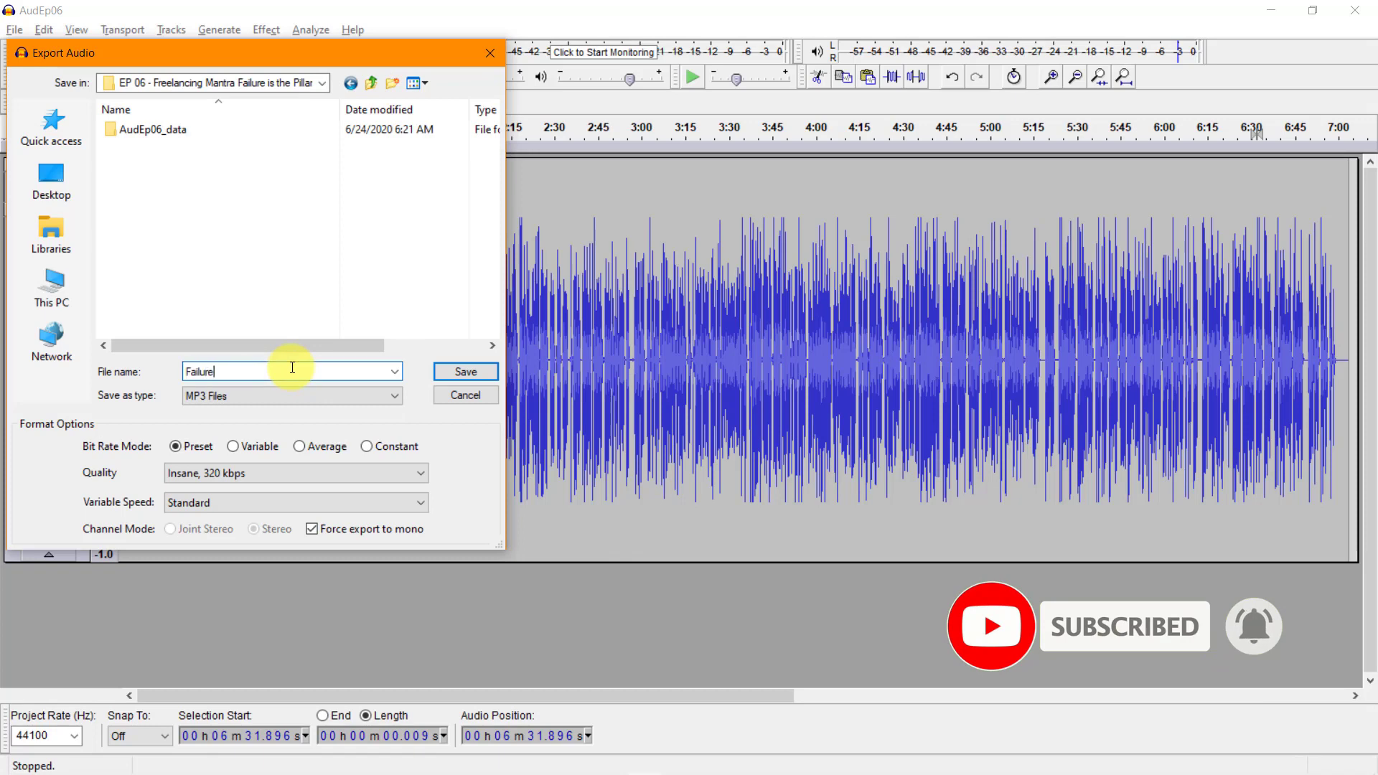
pyautogui.write(' is the Pillar of Success')
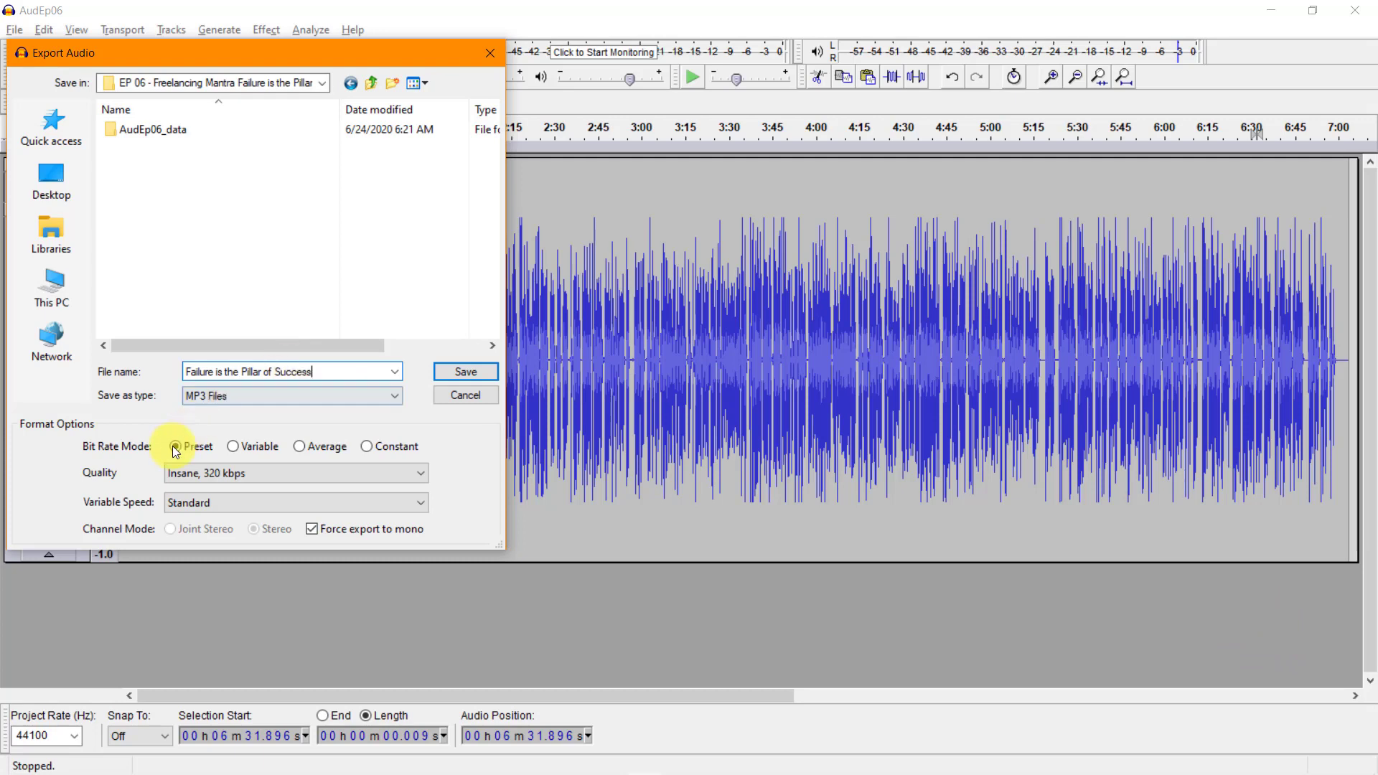
pyautogui.click(296, 399)
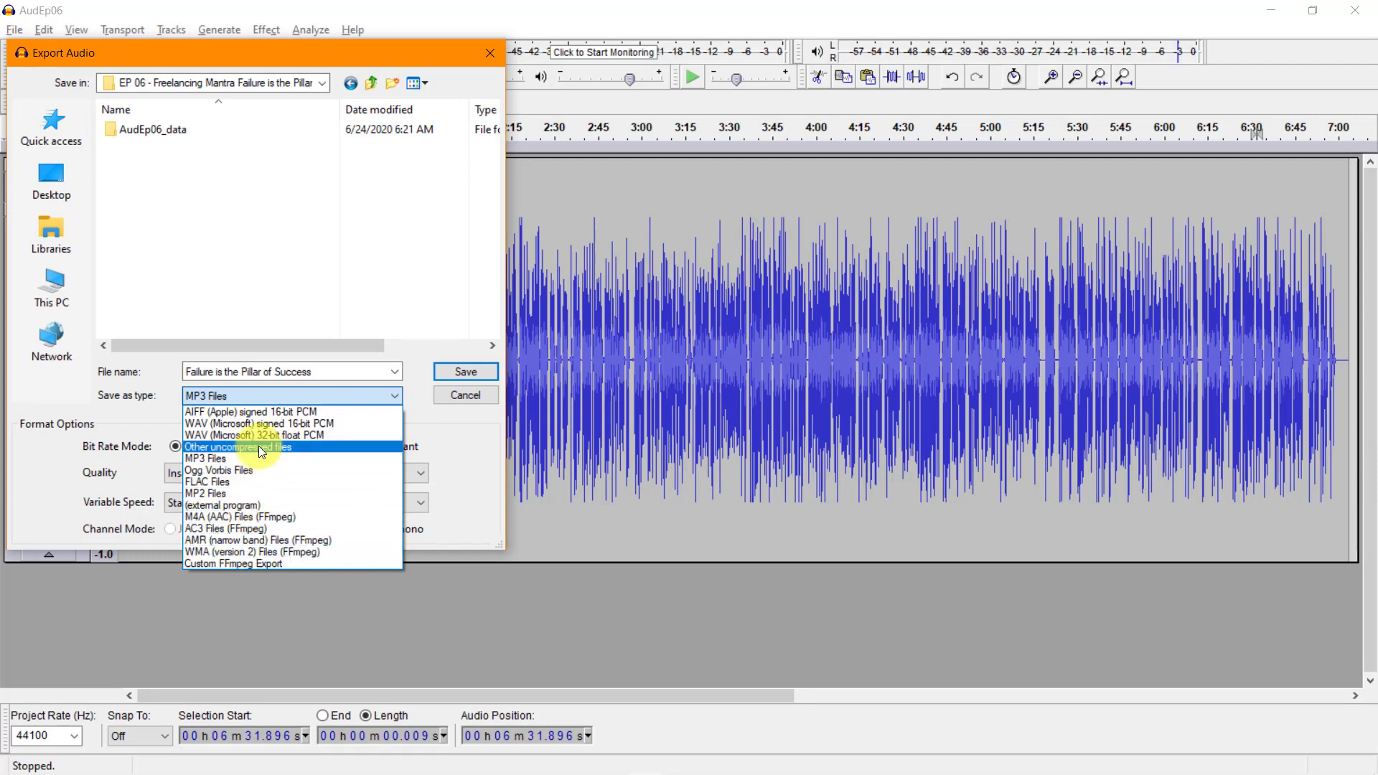
pyautogui.click(233, 458)
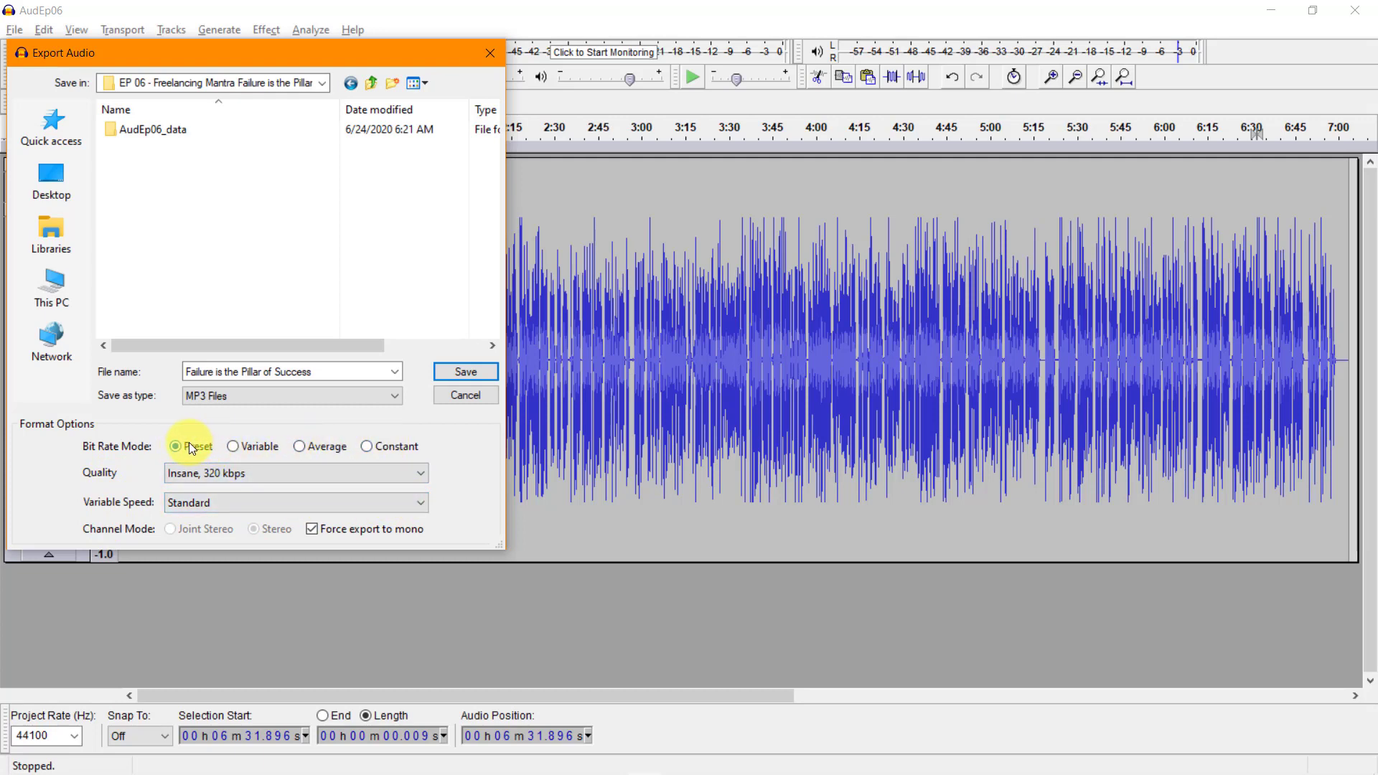
pyautogui.click(231, 475)
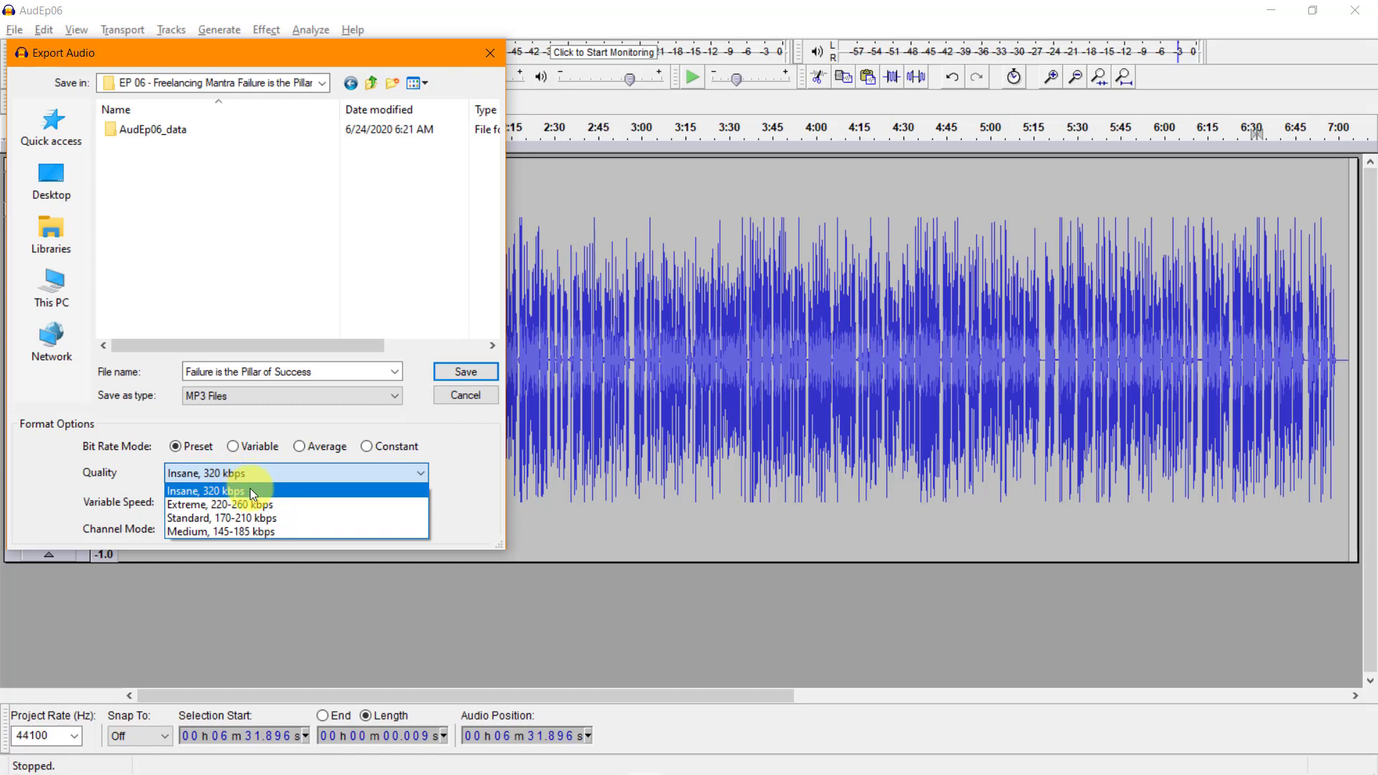
pyautogui.click(250, 490)
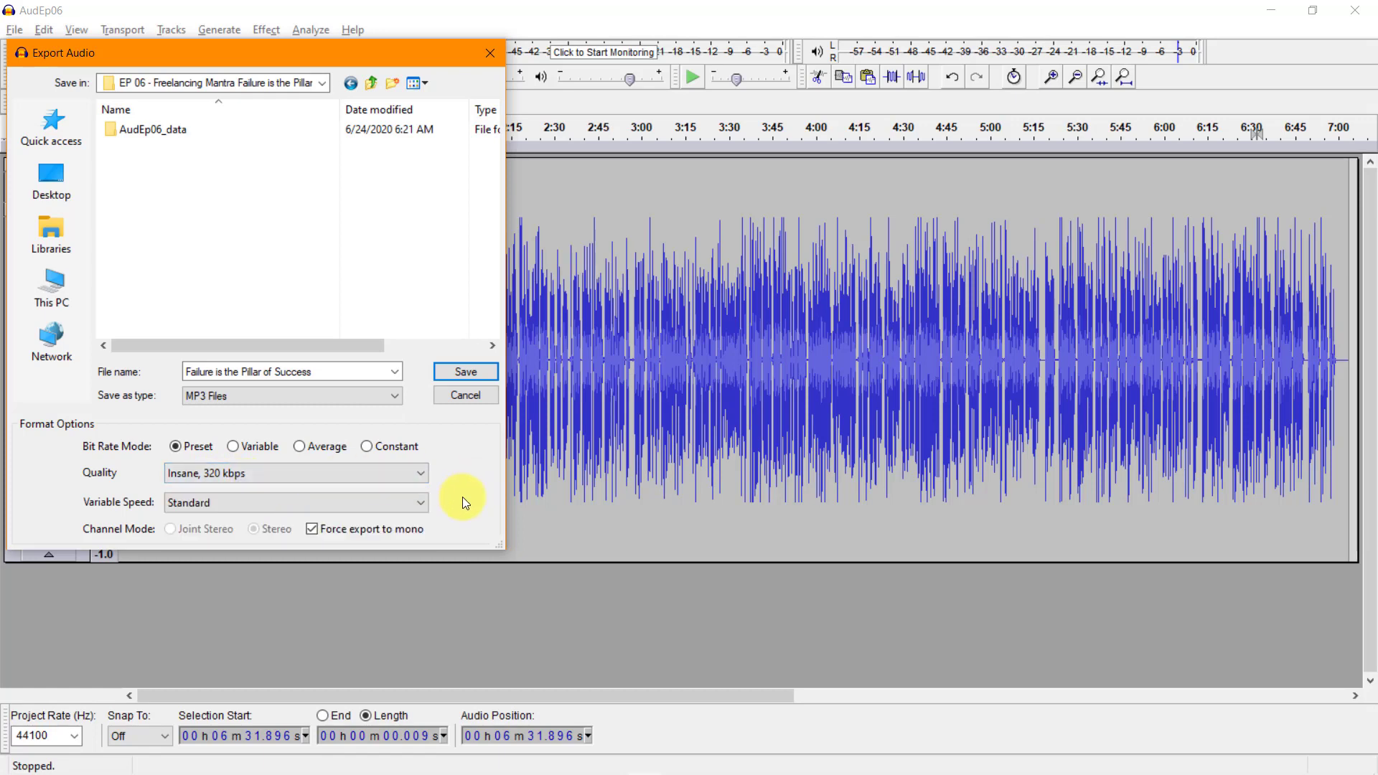
pyautogui.click(462, 373)
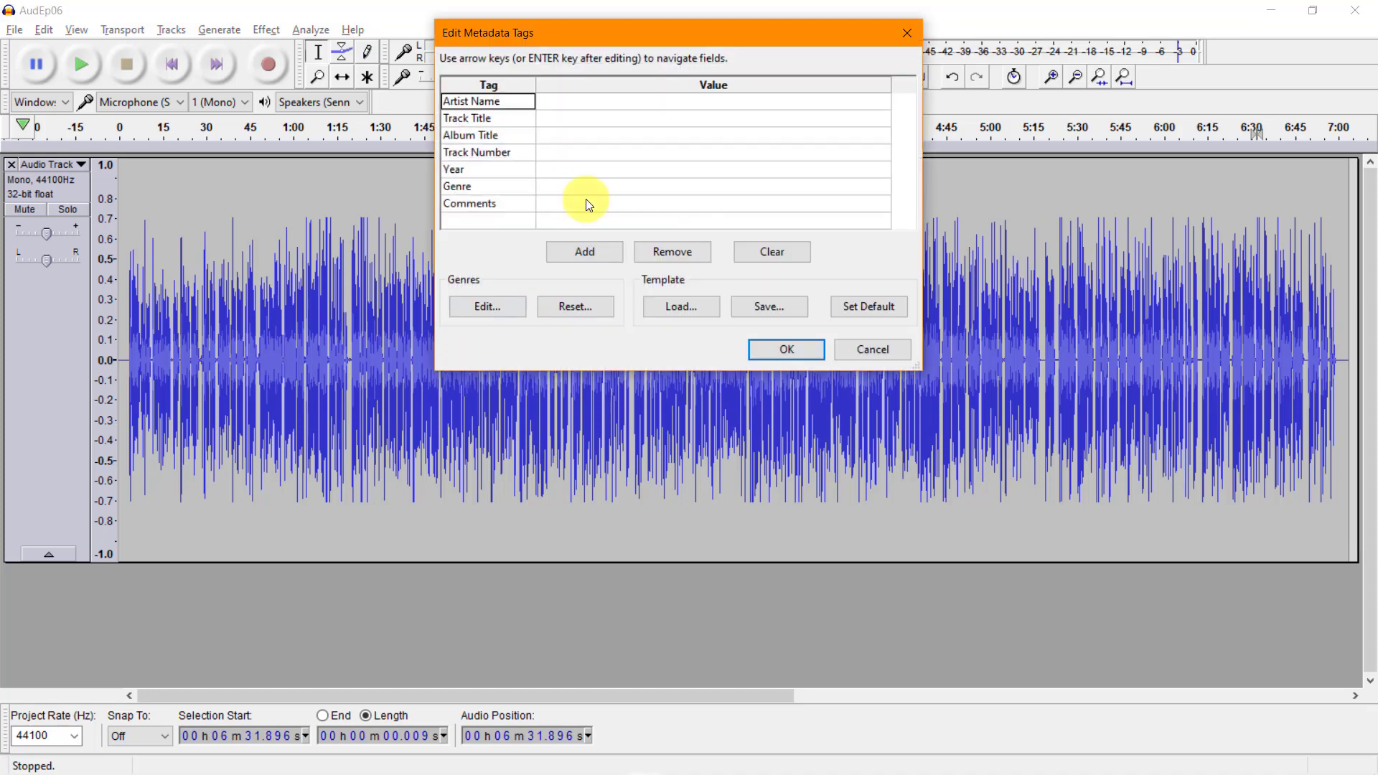
# - Set the Artist Name tag to the artist's full name plus "| The Indian Freelancer", finish the export and select the MP3 in its folder
pyautogui.moveTo(627, 31); pyautogui.dragTo(621, 158)
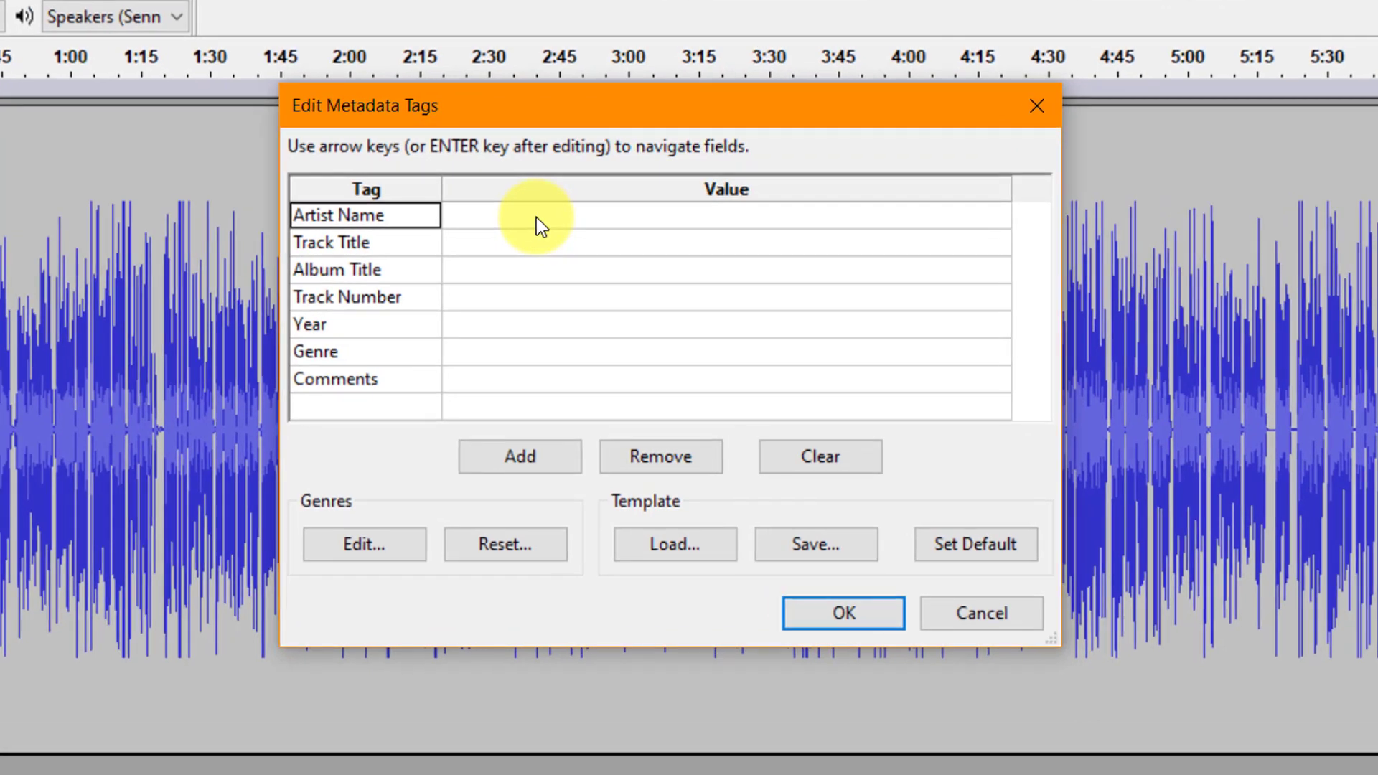
pyautogui.click(536, 217)
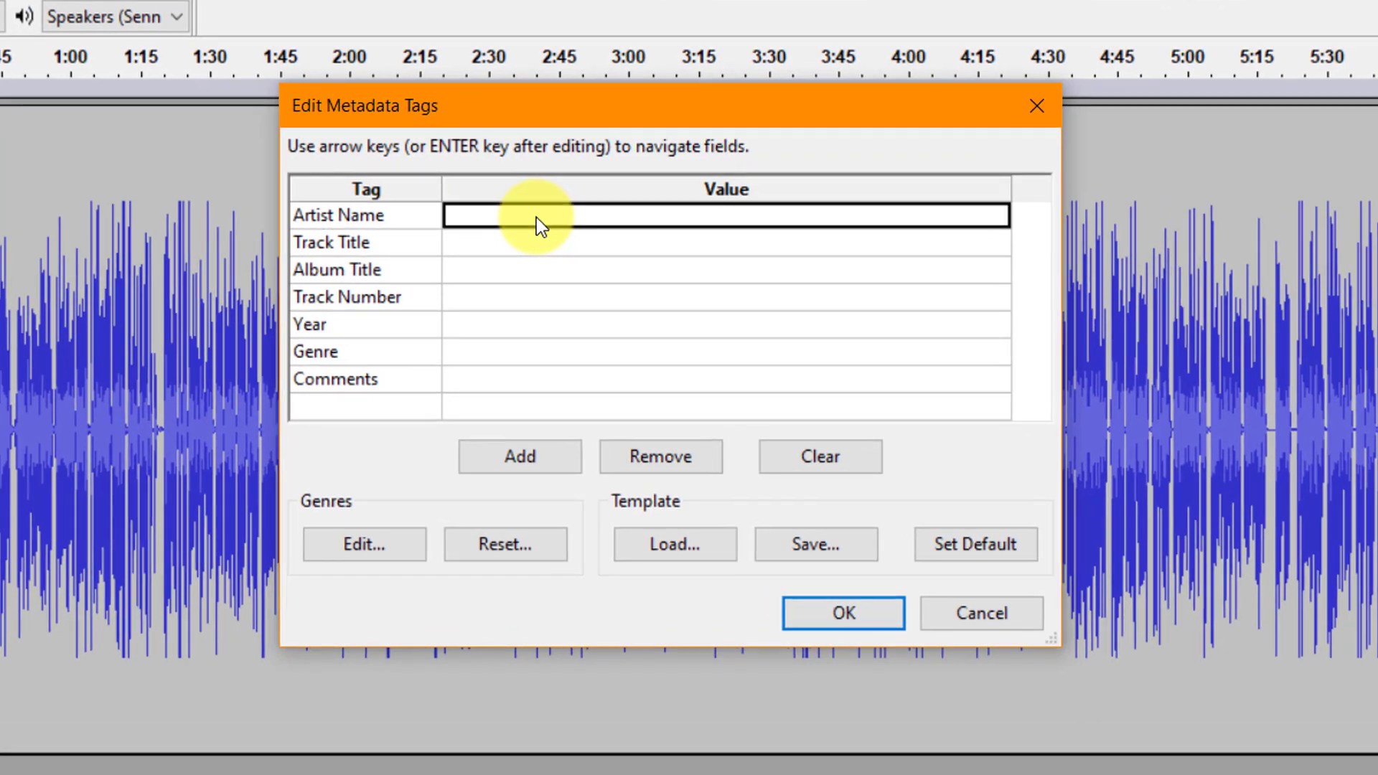
pyautogui.write('Tanmoy Das')
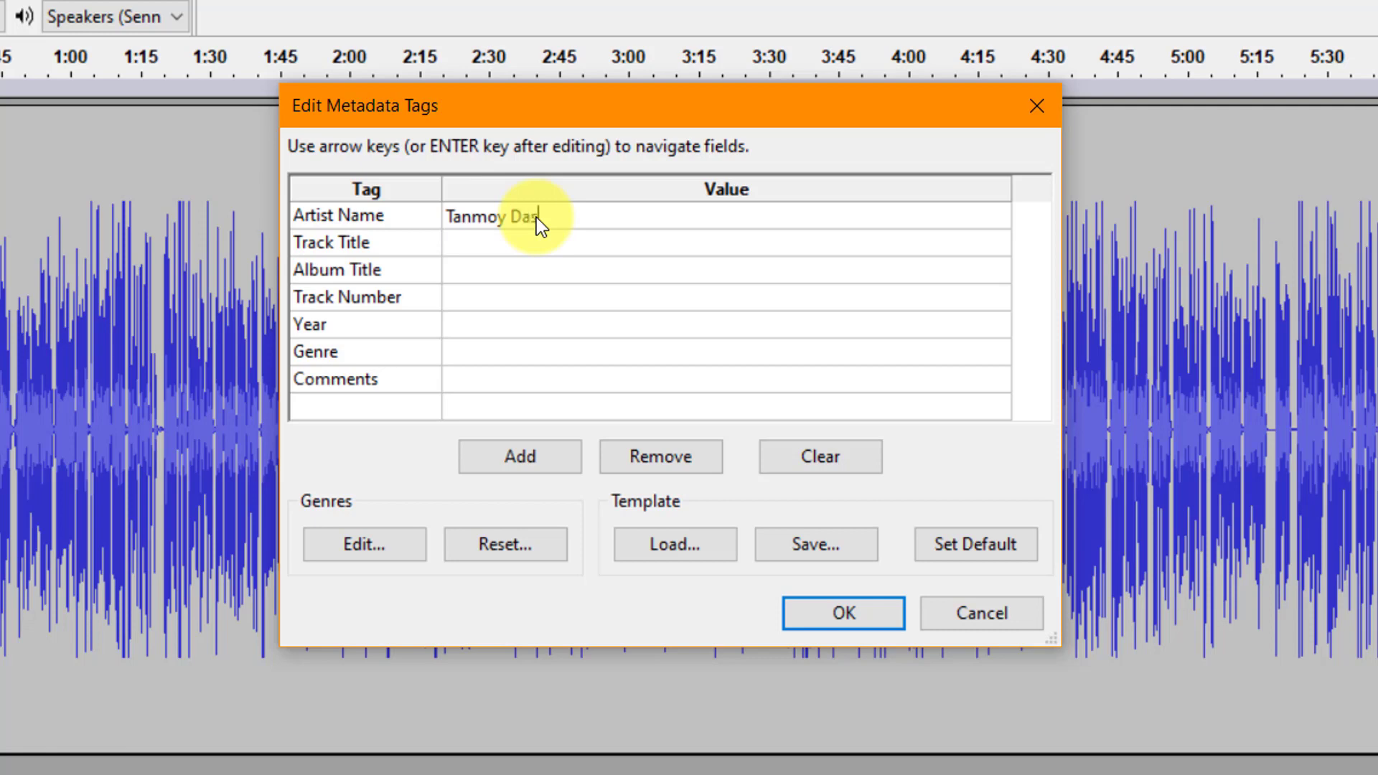
pyautogui.write(' | The Indian Freelancer')
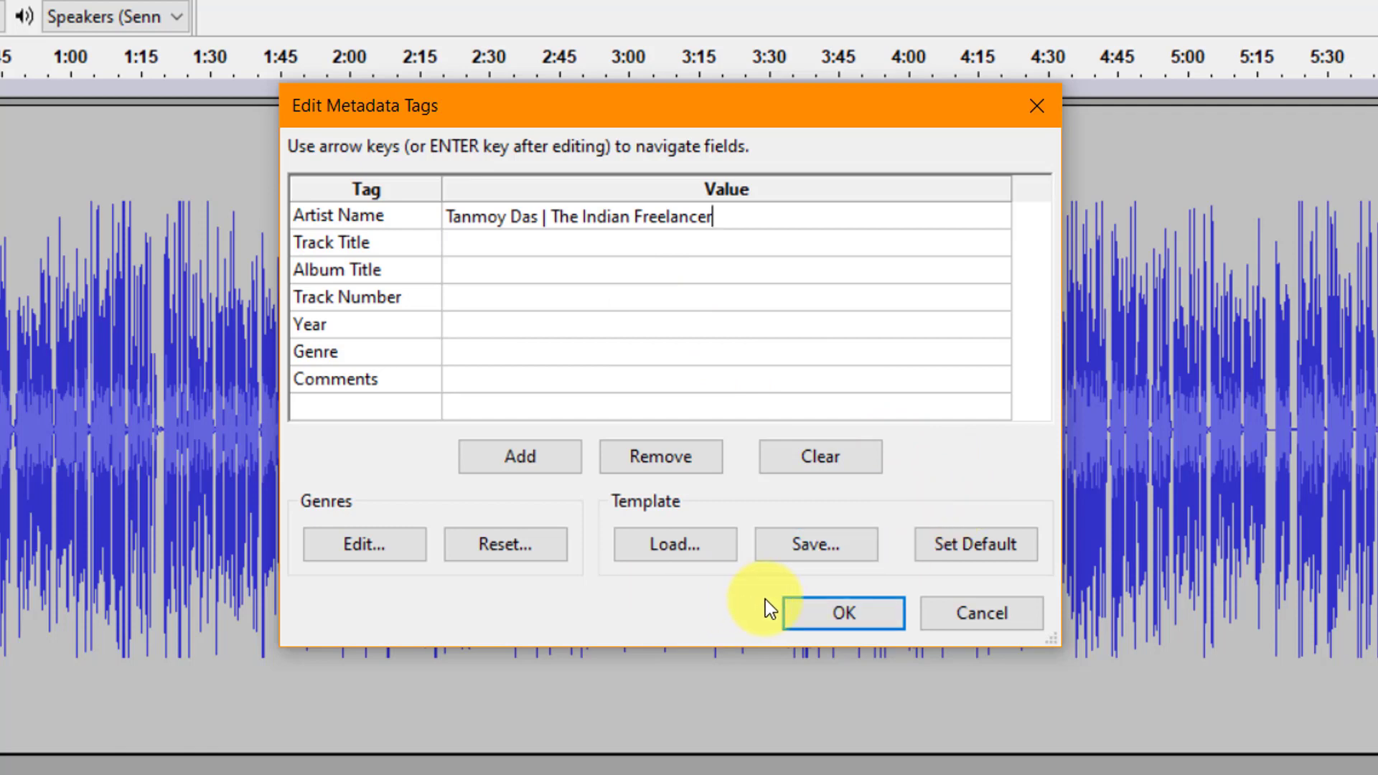
pyautogui.click(854, 619)
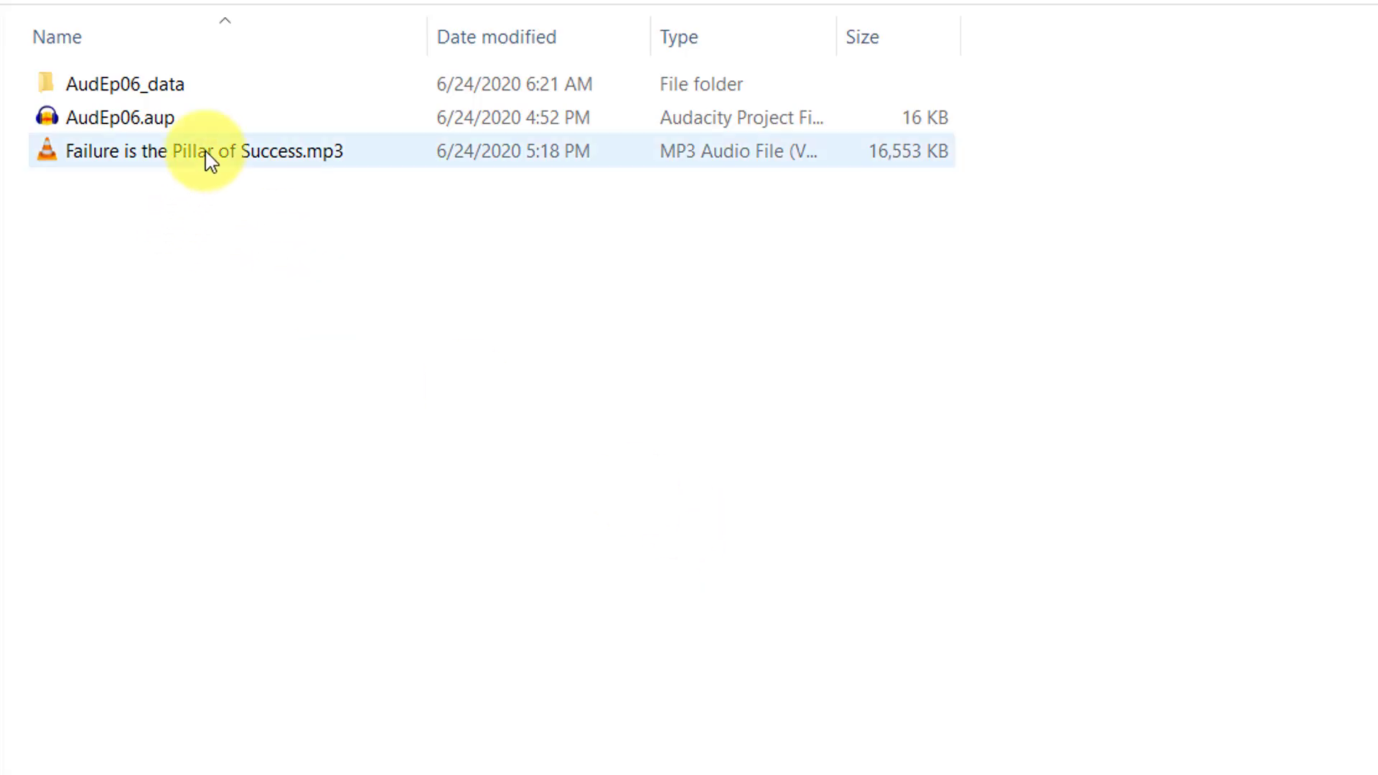
pyautogui.click(207, 157)
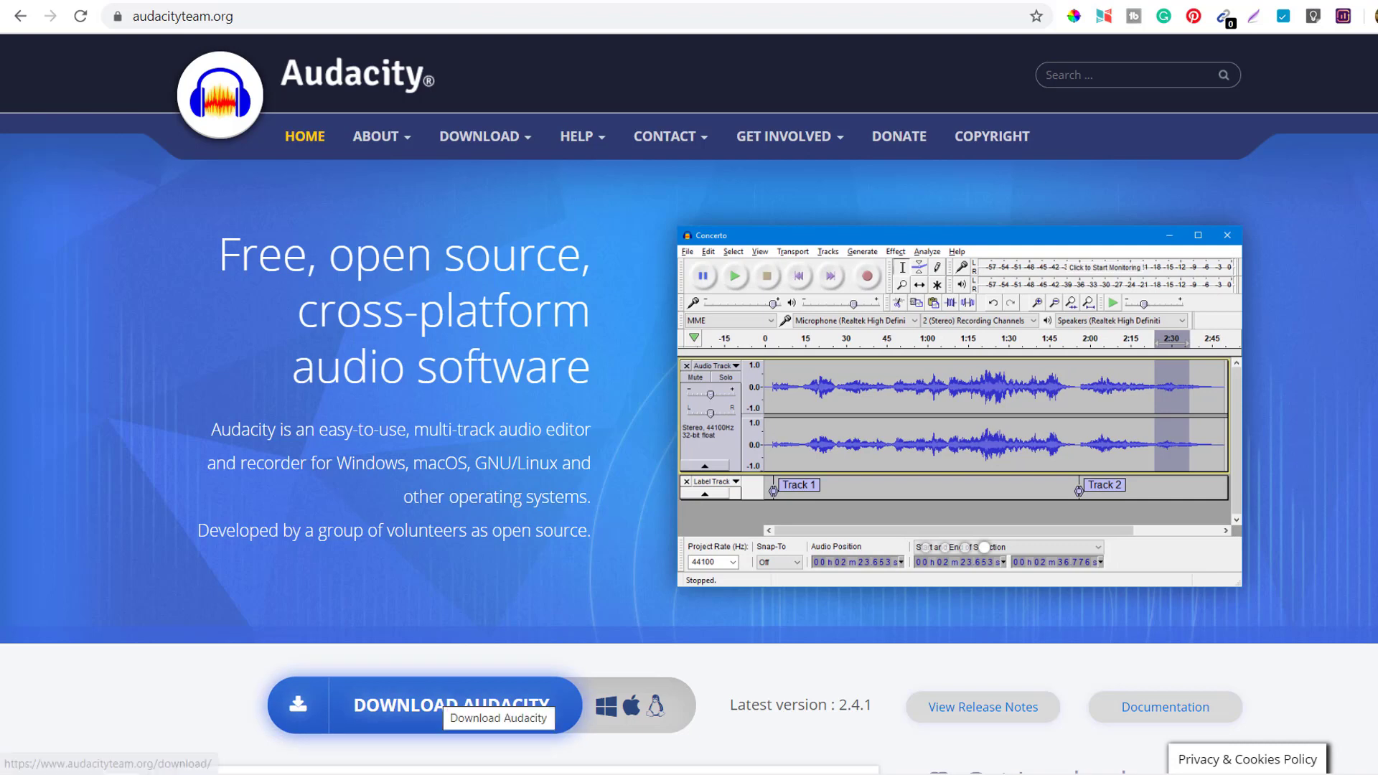
# - Open the download page on the Audacity website, look through its download options and go back to the home page
pyautogui.click(451, 705)
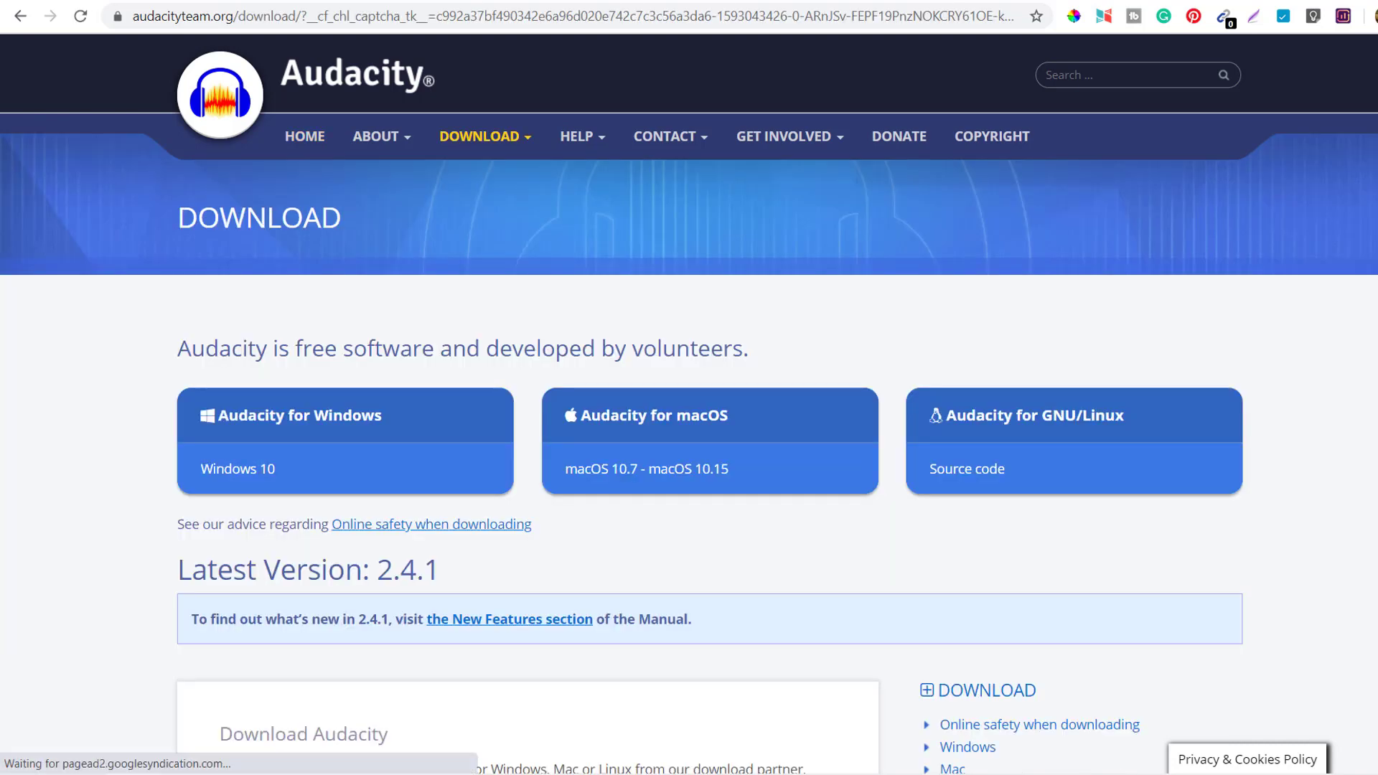
pyautogui.scroll(-3, 689, 402)
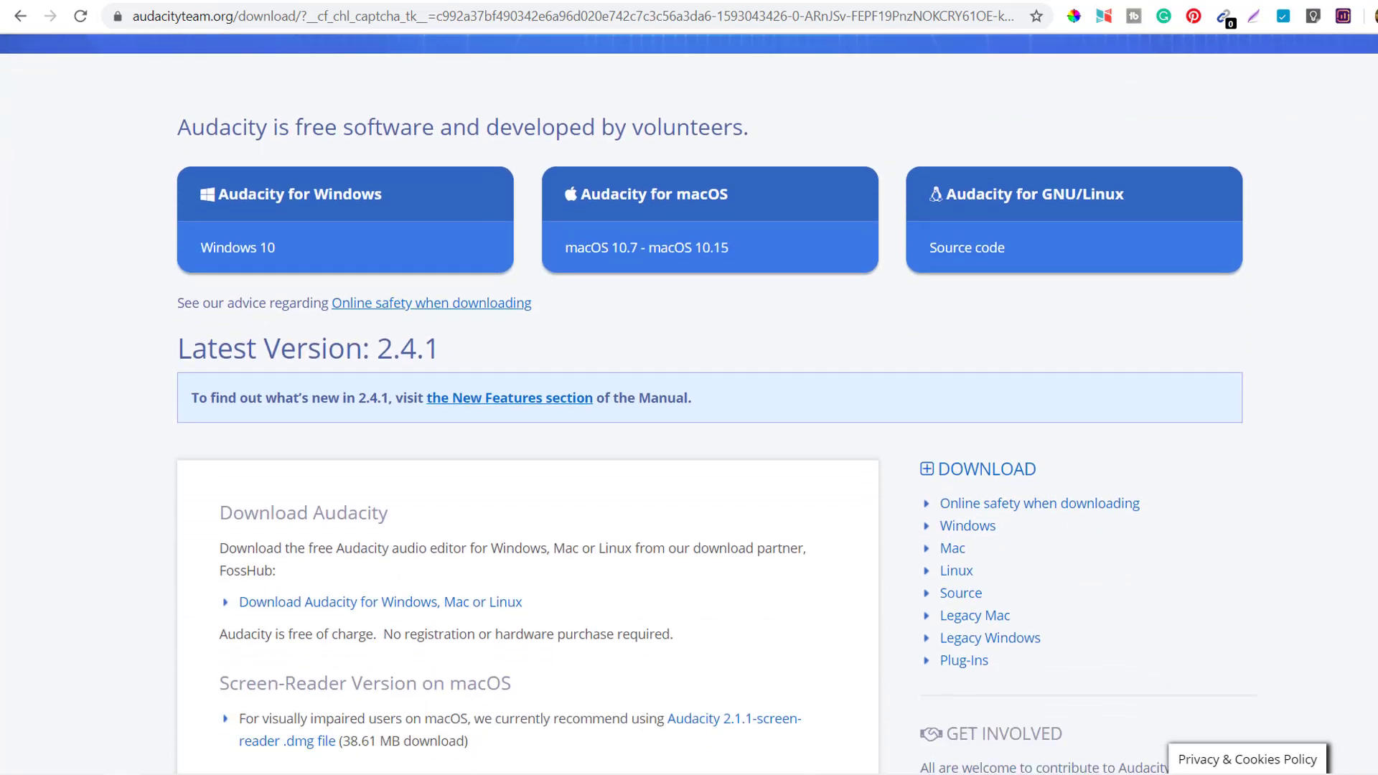
pyautogui.scroll(-6, 689, 402)
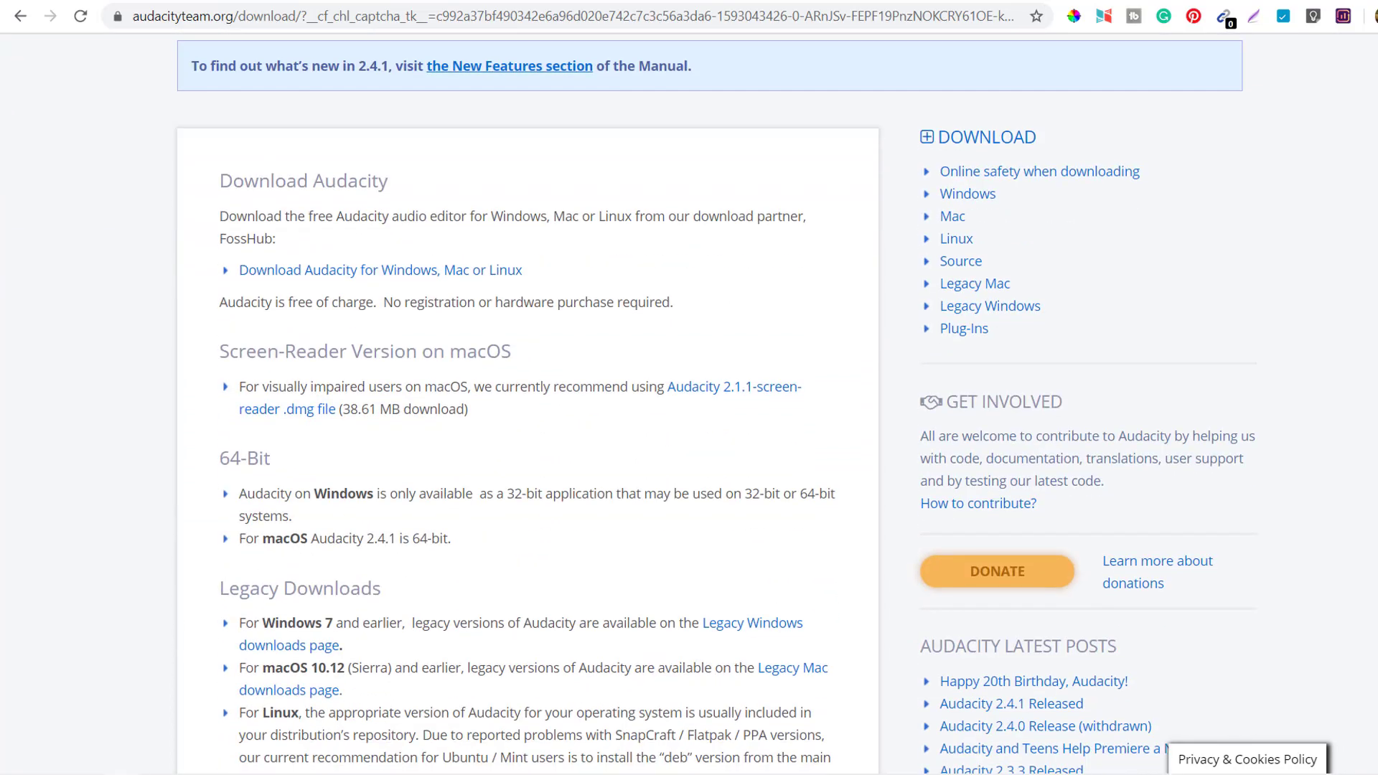
pyautogui.scroll(-5, 689, 402)
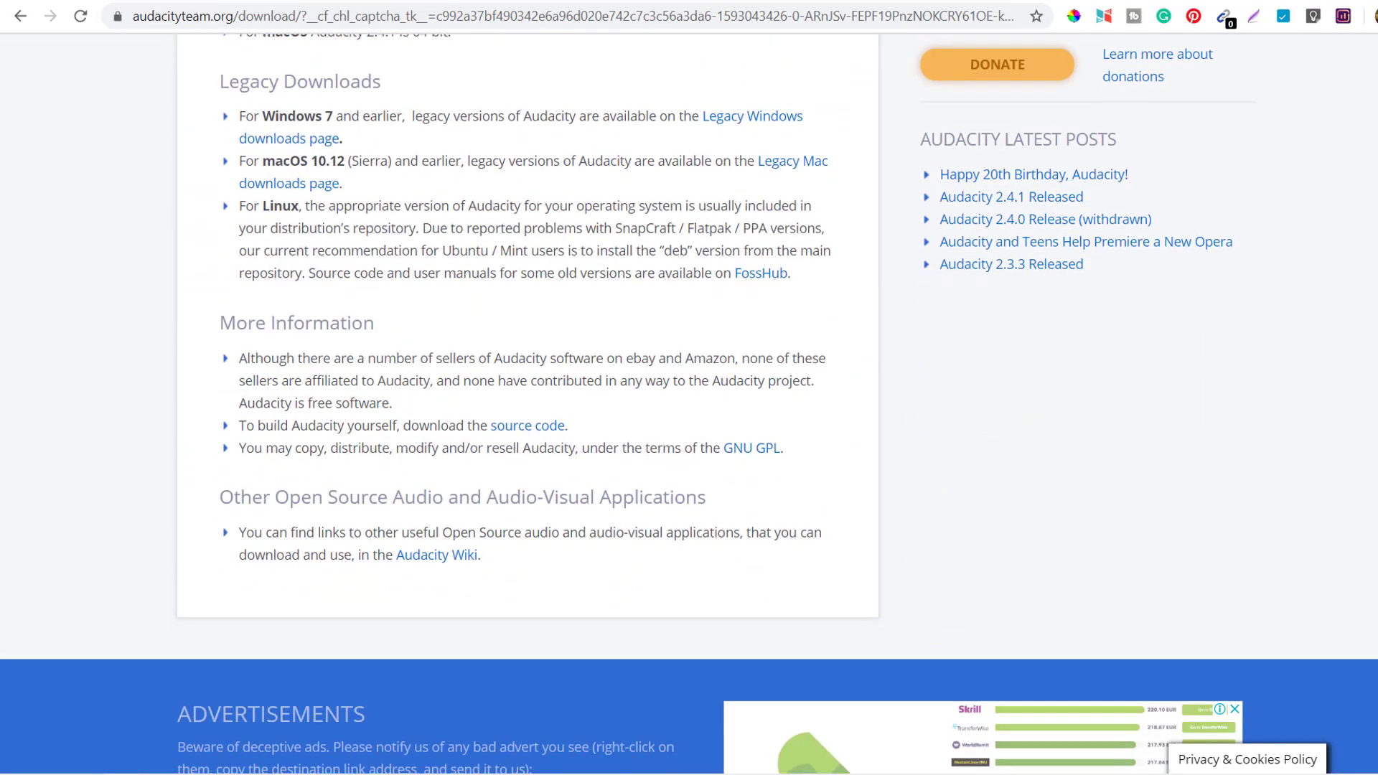
pyautogui.scroll(15, 688, 402)
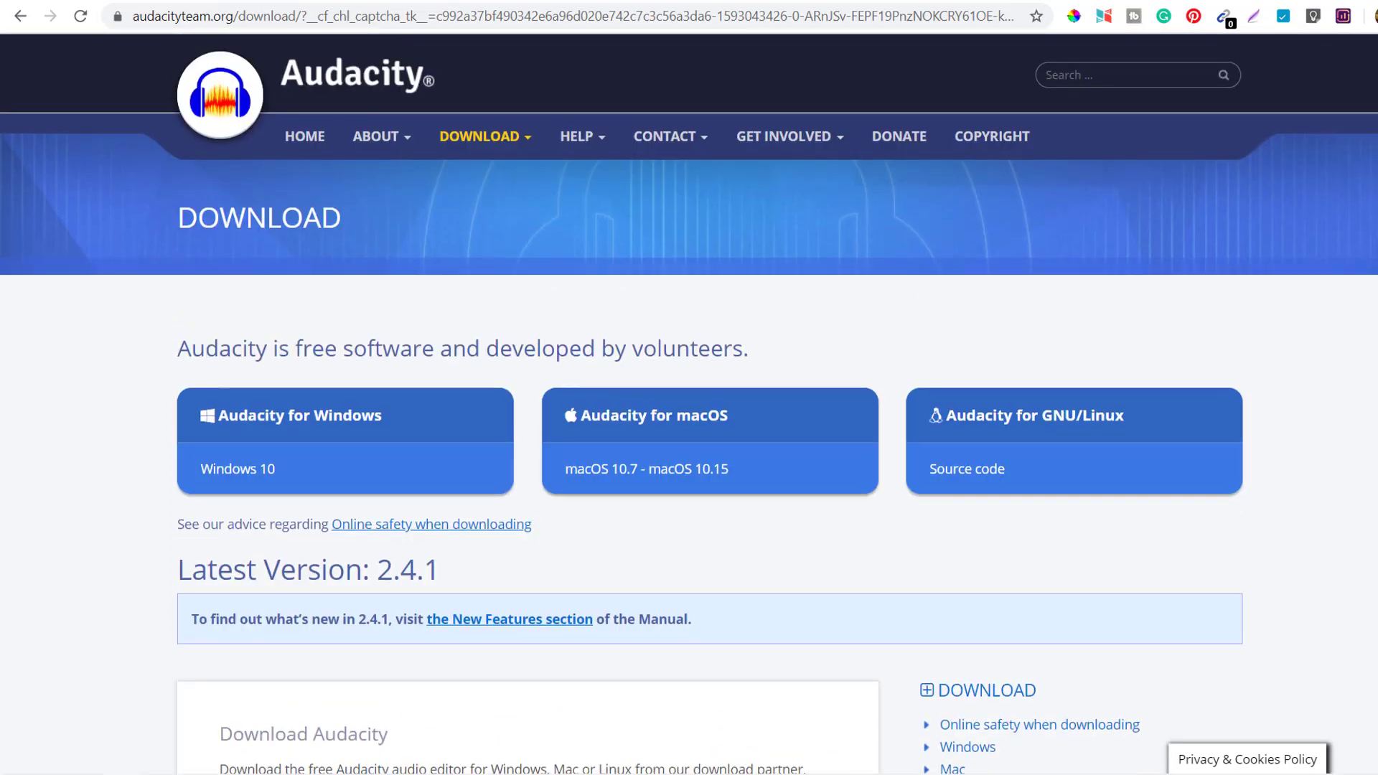
pyautogui.click(304, 137)
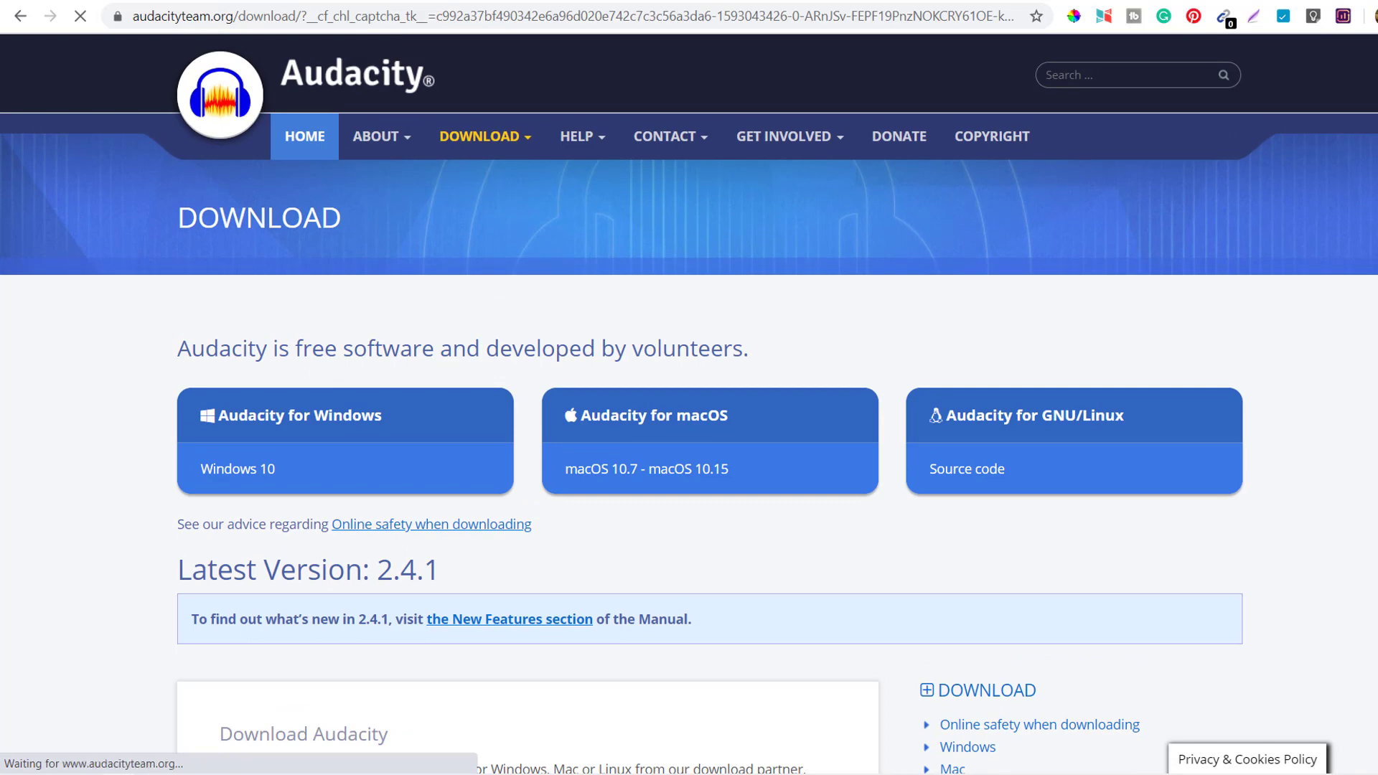